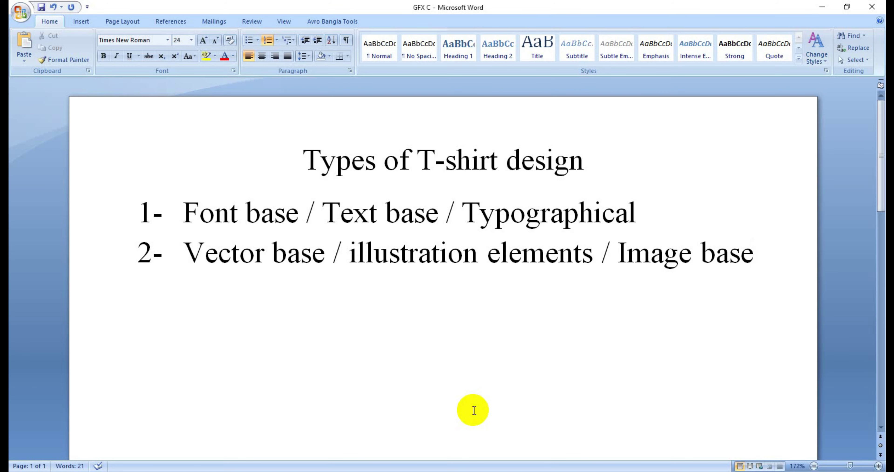
Switch to Chrome and scroll through the typography t shirt image results.
click(507, 433)
click(569, 9)
scroll(266, 243, down, 5)
scroll(265, 243, up, 8)
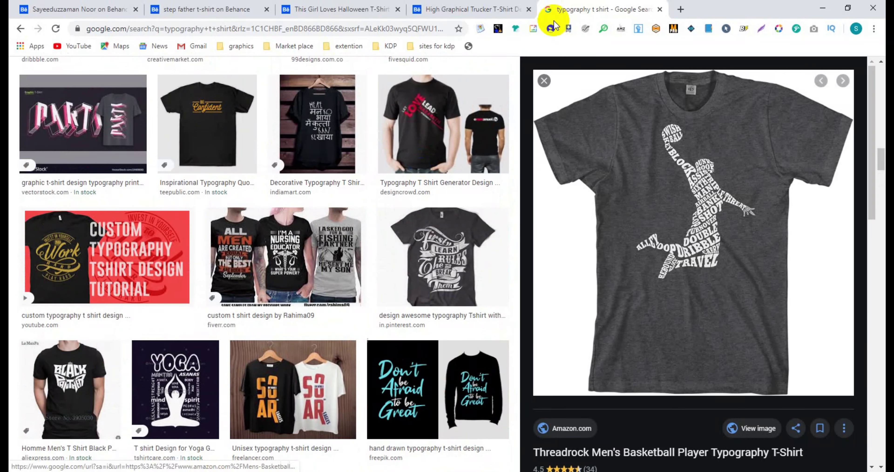
click(544, 81)
scroll(403, 177, up, 10)
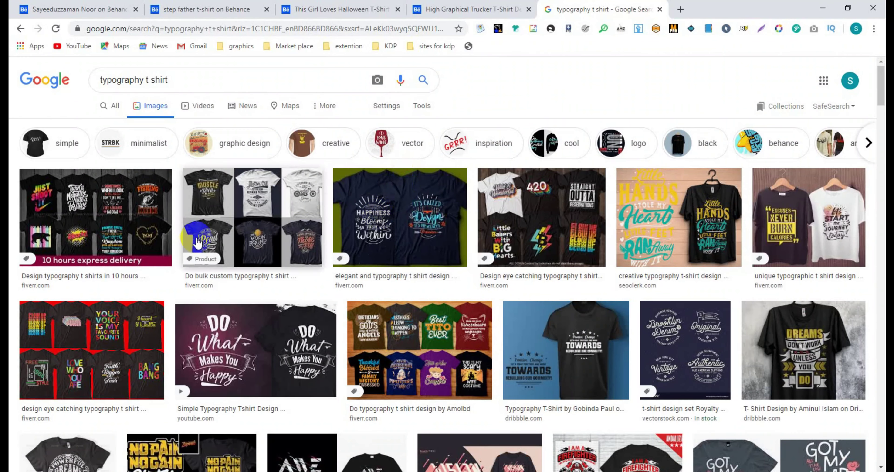
drag(739, 197, 734, 250)
scroll(695, 293, down, 5)
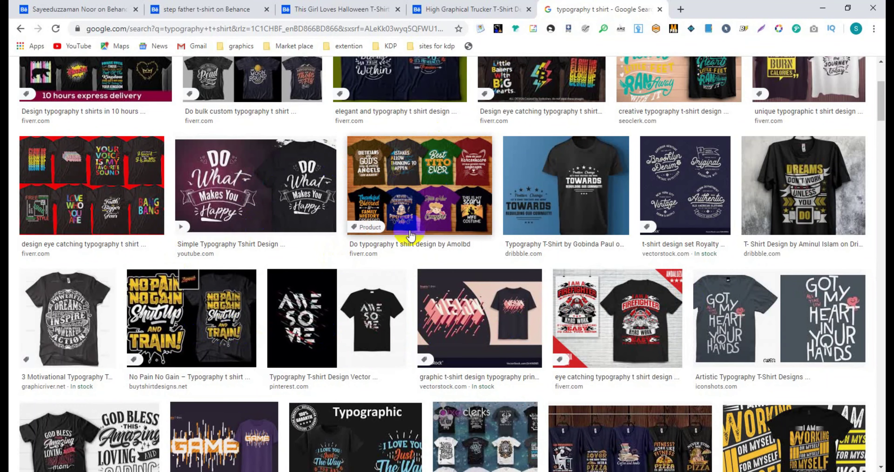
scroll(450, 210, down, 5)
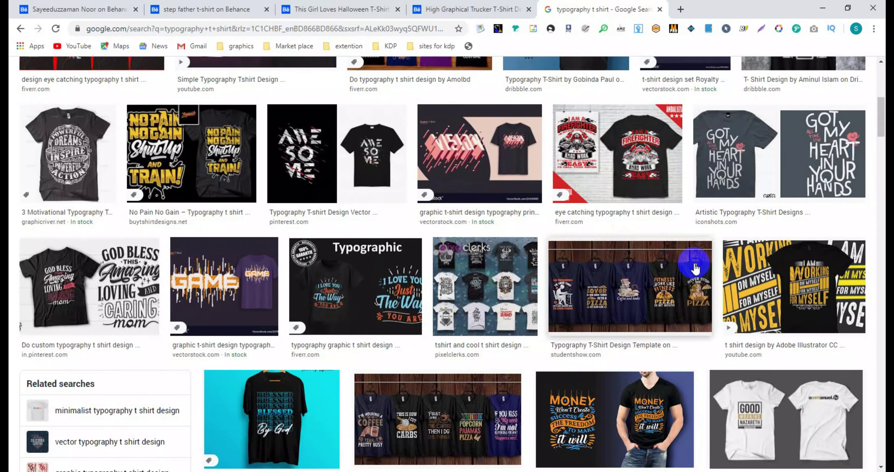
Preview the Working On Myself and Student Show typography shirt results.
click(795, 282)
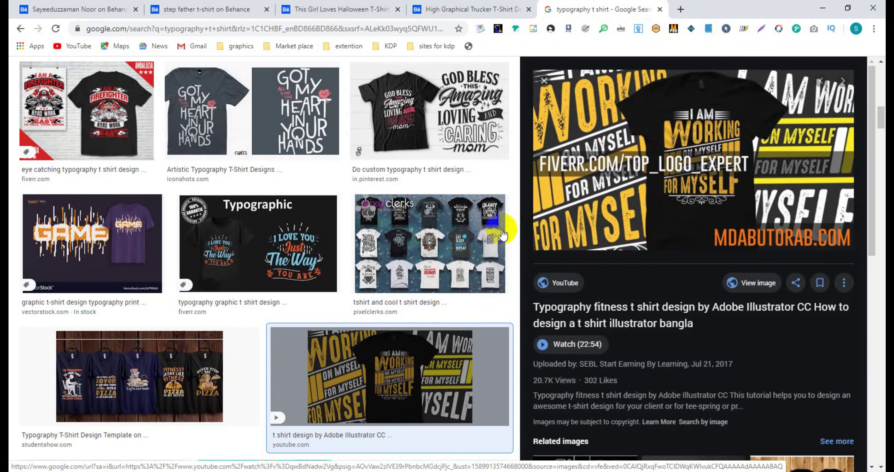
click(217, 354)
scroll(432, 371, down, 10)
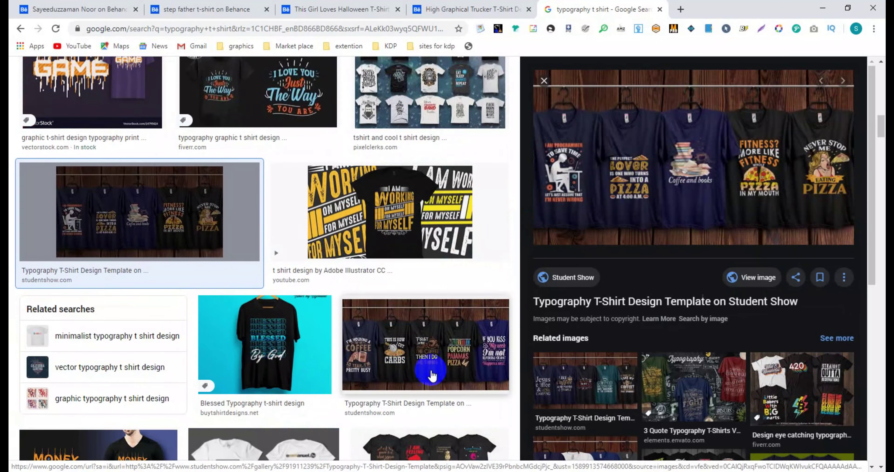
scroll(448, 372, down, 20)
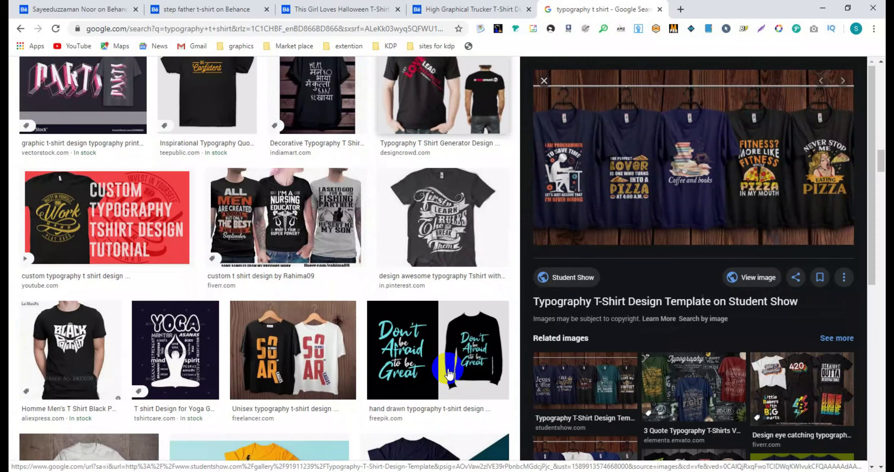
scroll(449, 373, down, 12)
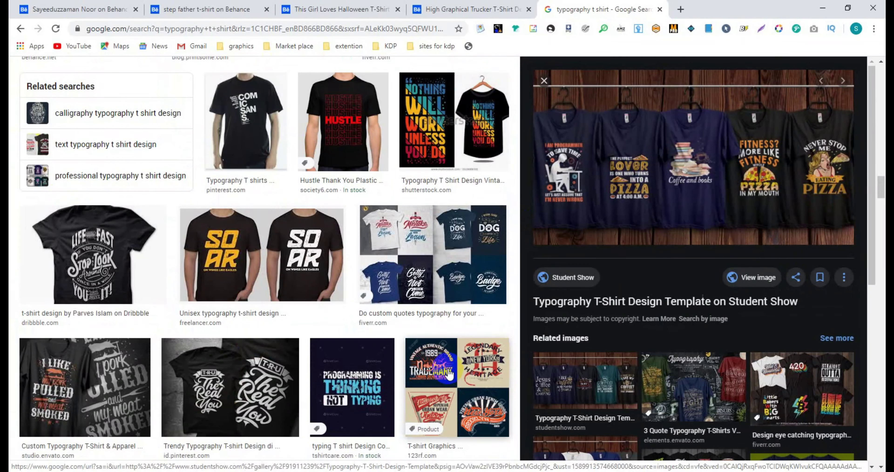
scroll(104, 163, up, 5)
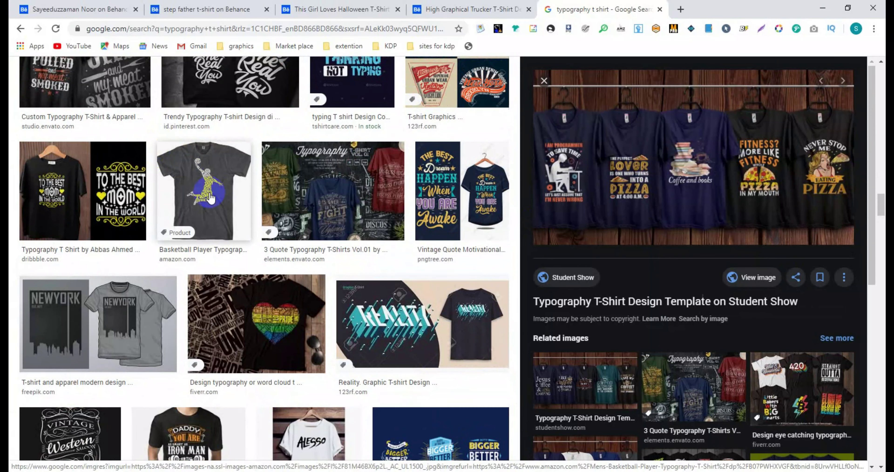
Open the Threadrock Basketball Player Typography T-Shirt preview and browse the results beside it.
click(208, 194)
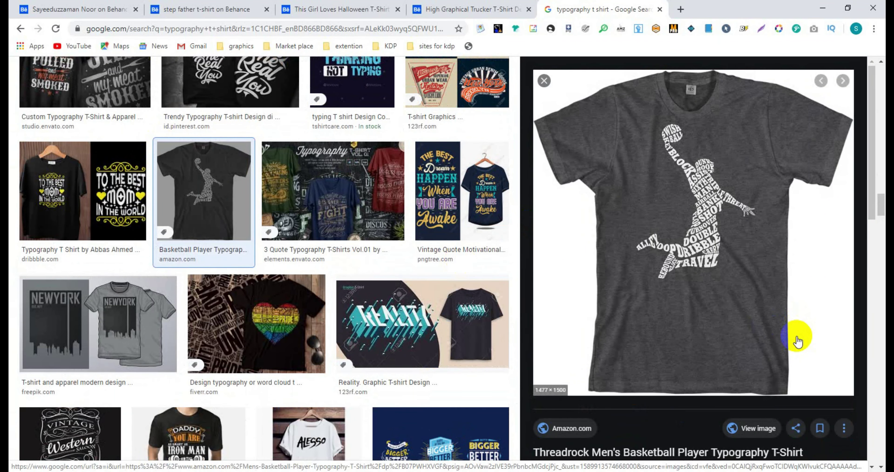
scroll(501, 296, down, 12)
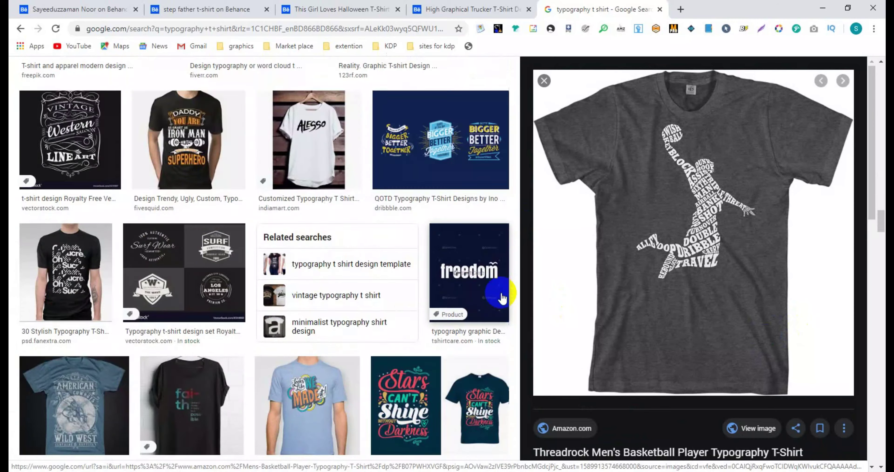
scroll(501, 298, down, 10)
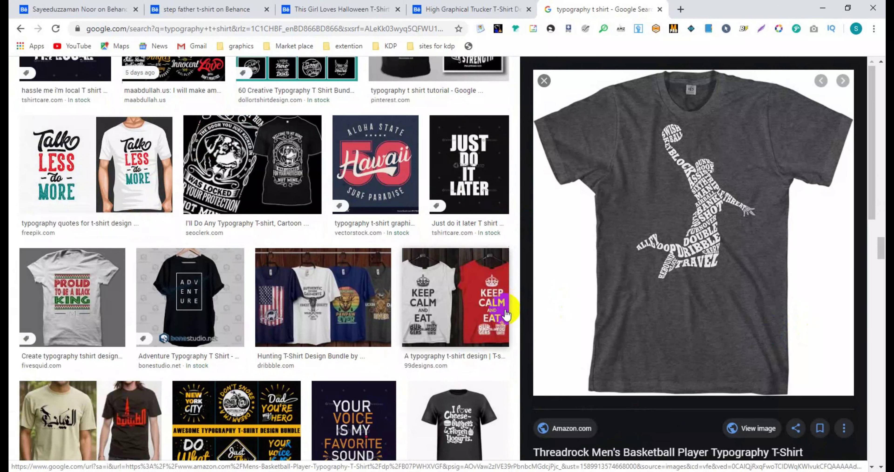
scroll(506, 313, down, 15)
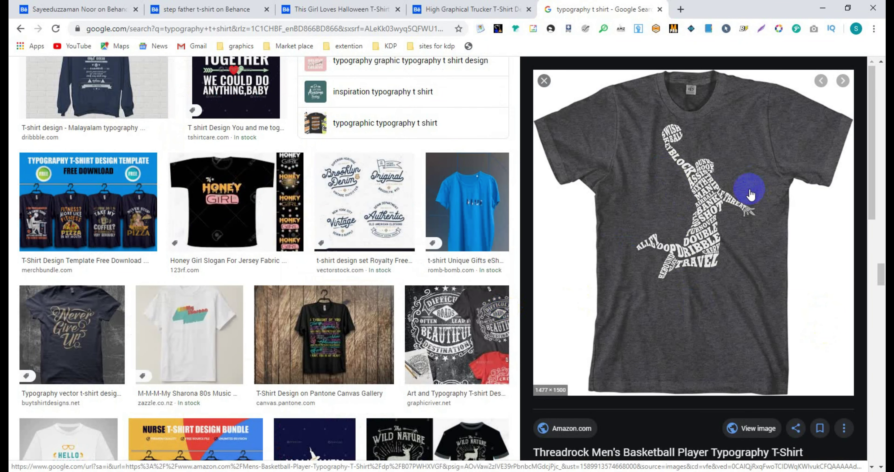
scroll(576, 257, down, 10)
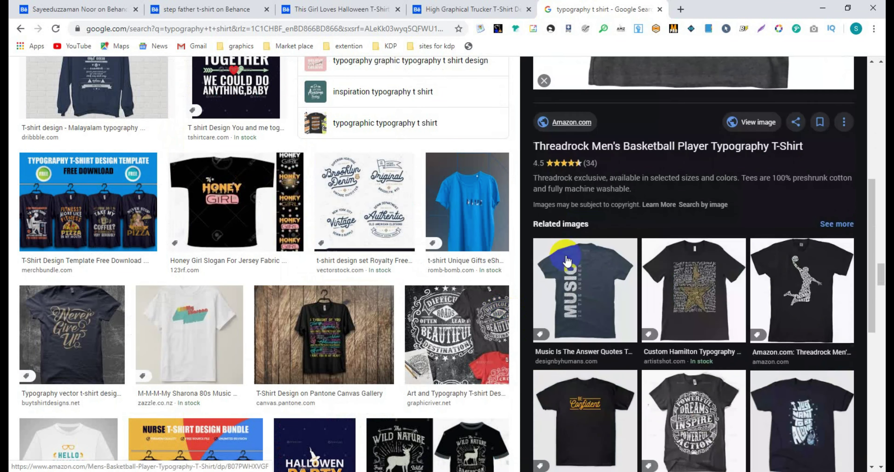
scroll(590, 279, up, 10)
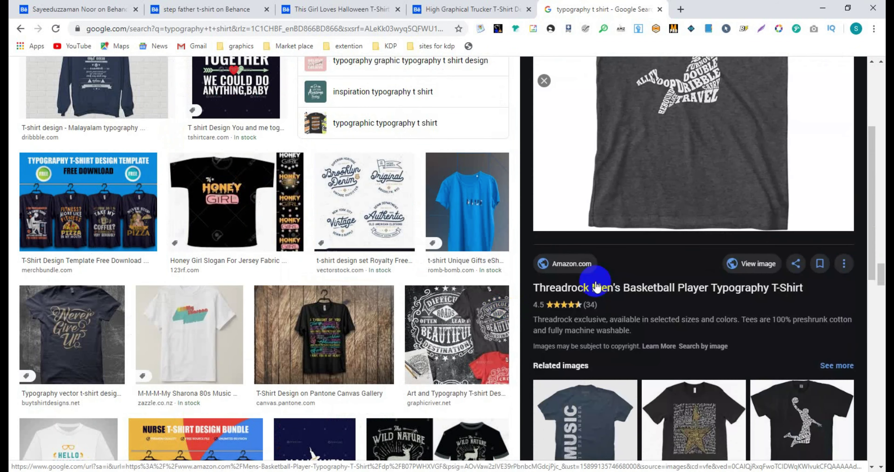
scroll(341, 239, up, 10)
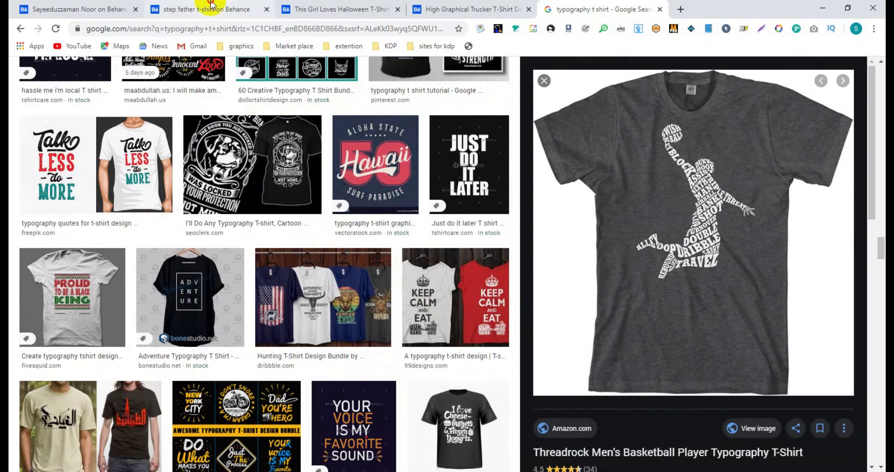
Browse the Behance step father t-shirt design, zoom it out, and return to Word.
click(206, 9)
scroll(427, 277, up, 3)
scroll(431, 275, down, 3)
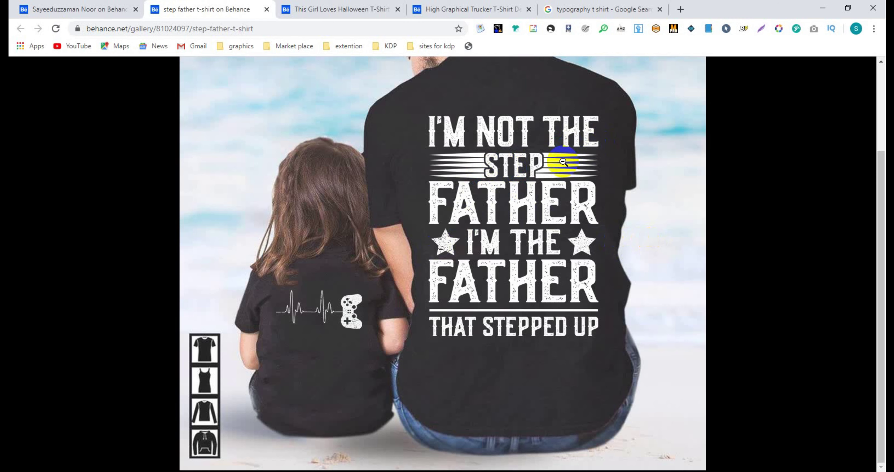
scroll(559, 174, up, 3)
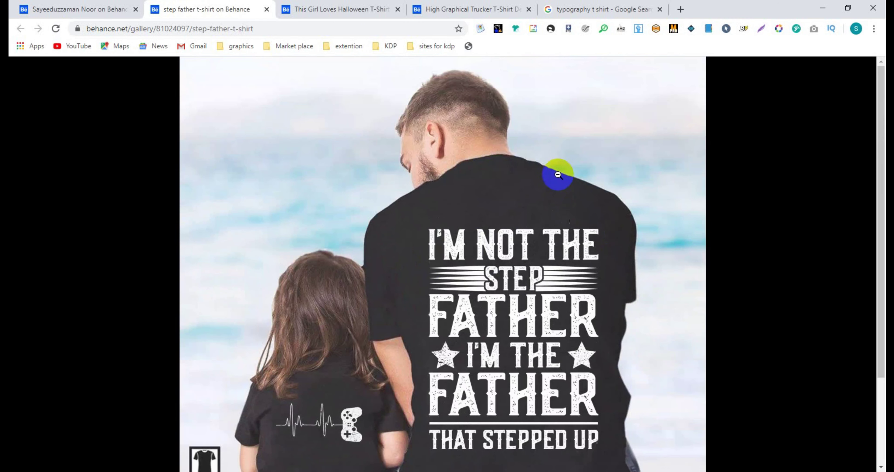
scroll(556, 243, down, 3)
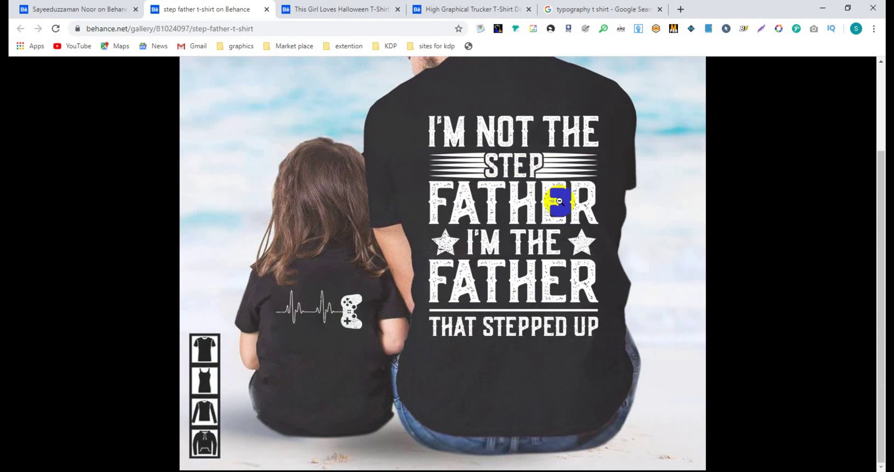
scroll(576, 201, up, 3)
scroll(568, 250, down, 3)
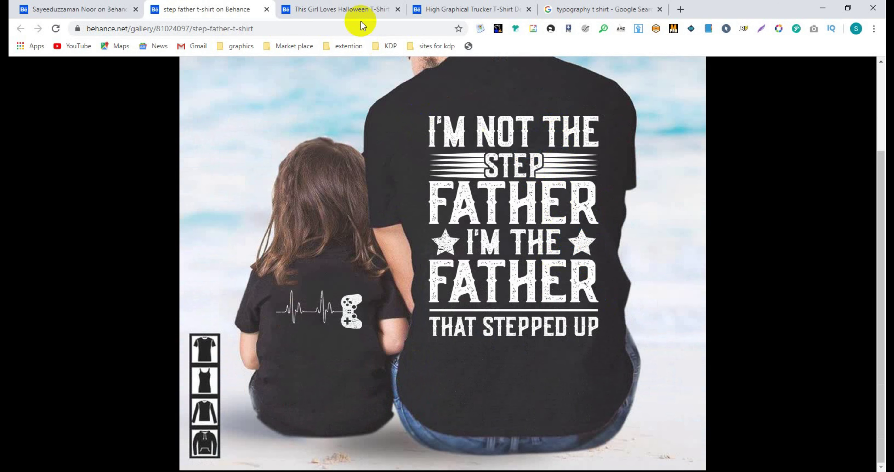
click(487, 415)
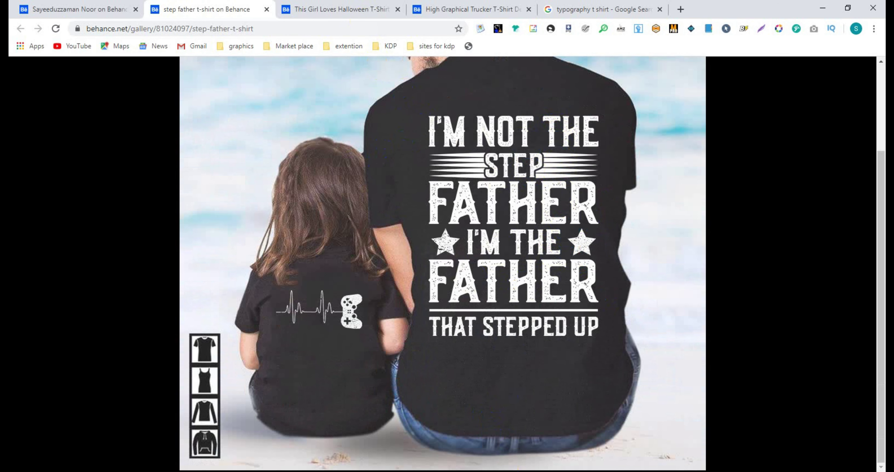
key(alt+Tab)
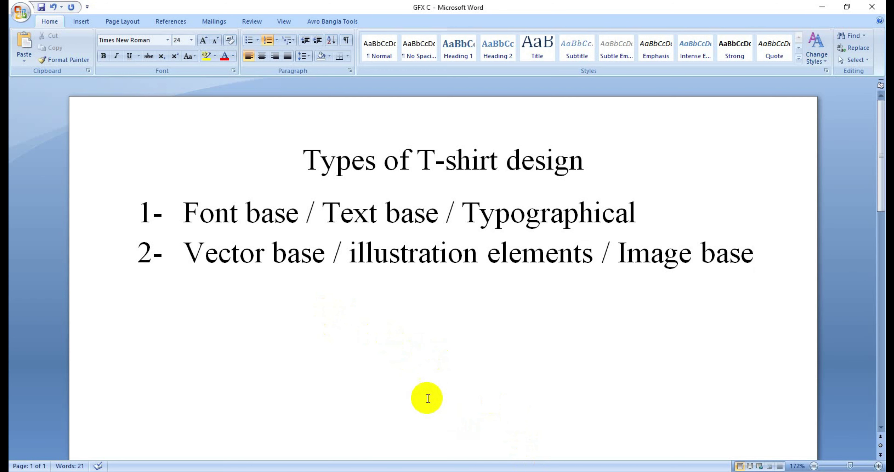
Highlight 'Vector base' and 'illustration elements' on Word's second line, then return to Behance.
drag(198, 255, 334, 256)
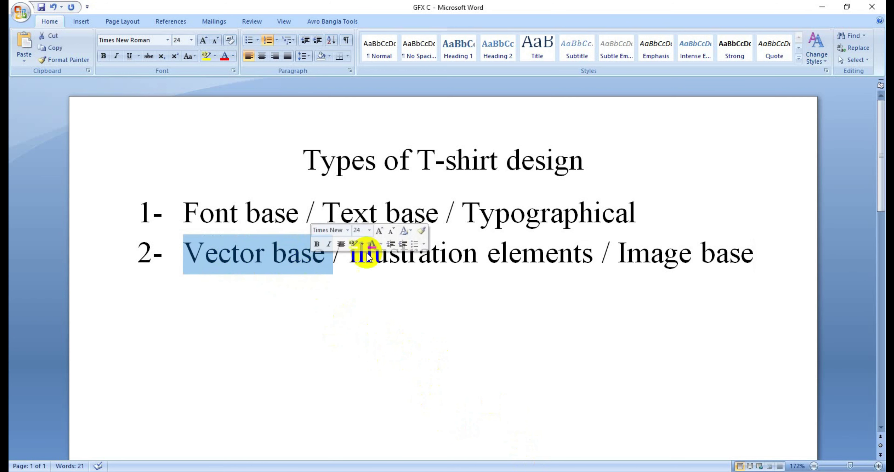
drag(415, 259, 739, 265)
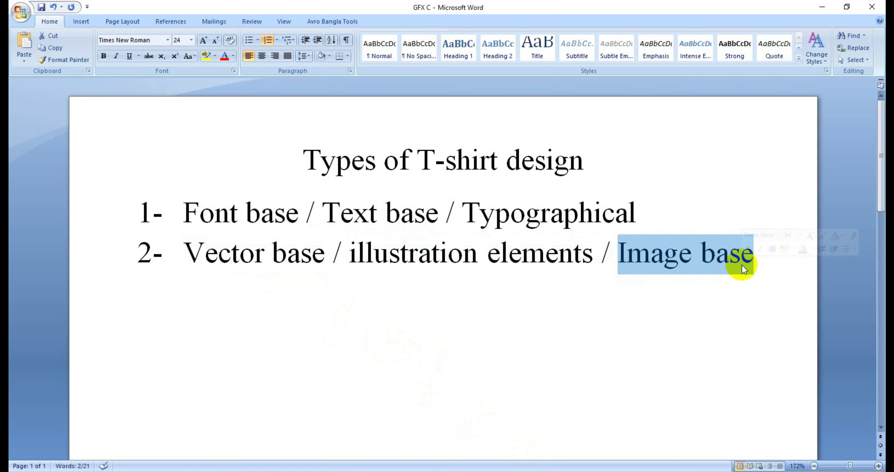
click(490, 469)
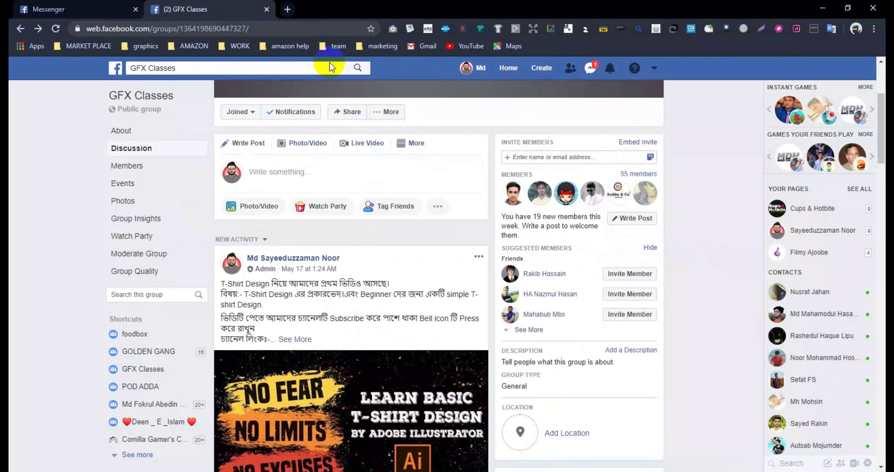
key(alt+Tab)
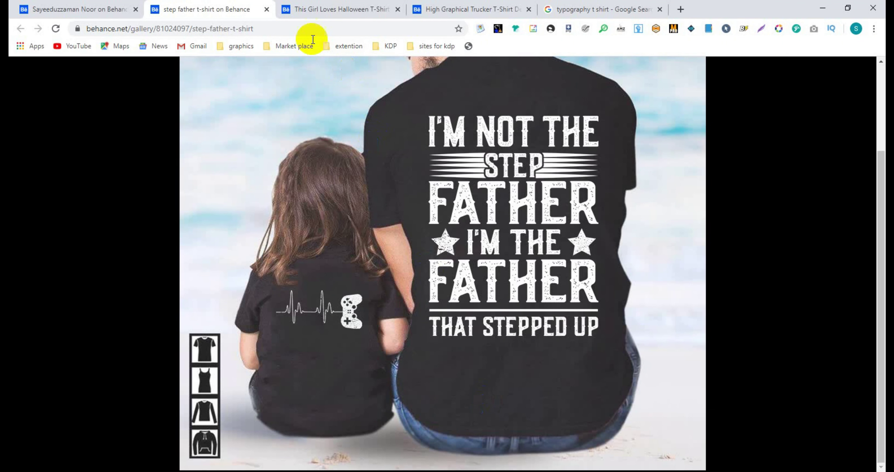
Browse the This Girl Loves Halloween design, zooming its unicorn image to fit and back.
click(325, 11)
scroll(488, 227, up, 3)
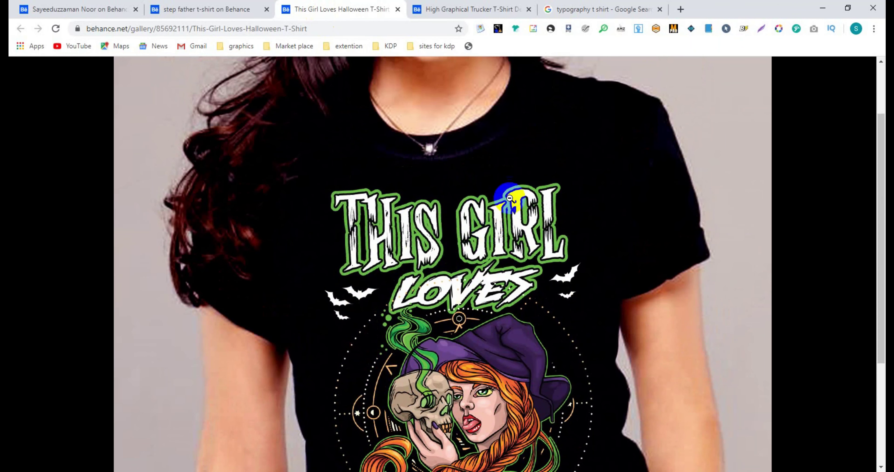
scroll(447, 310, down, 3)
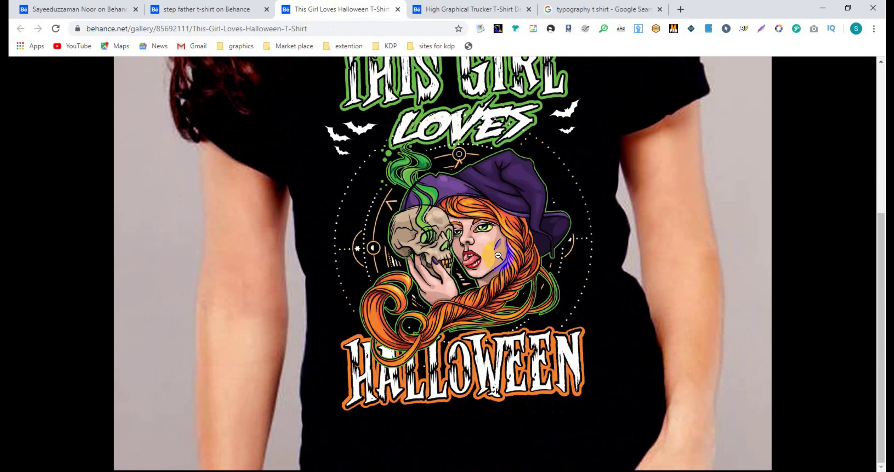
scroll(490, 256, up, 3)
scroll(515, 423, down, 3)
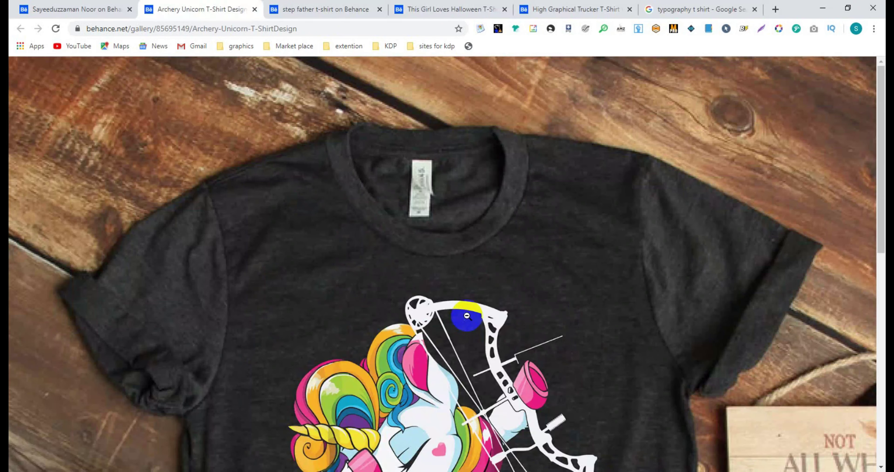
scroll(479, 355, down, 5)
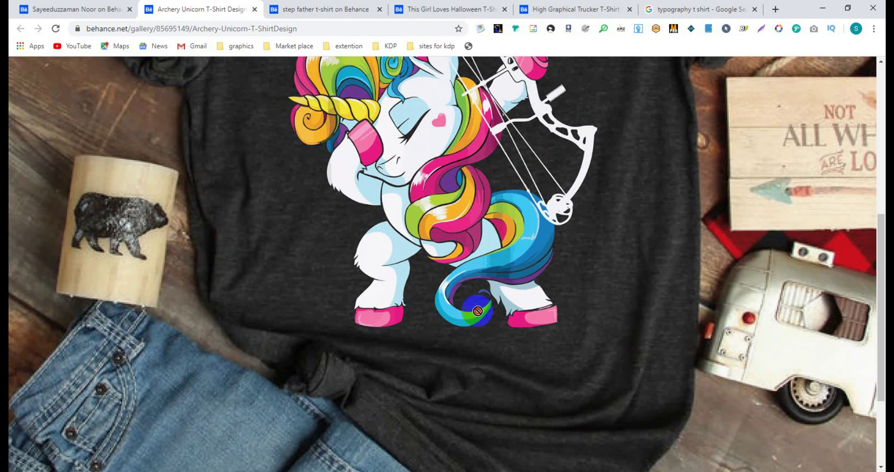
scroll(480, 253, up, 5)
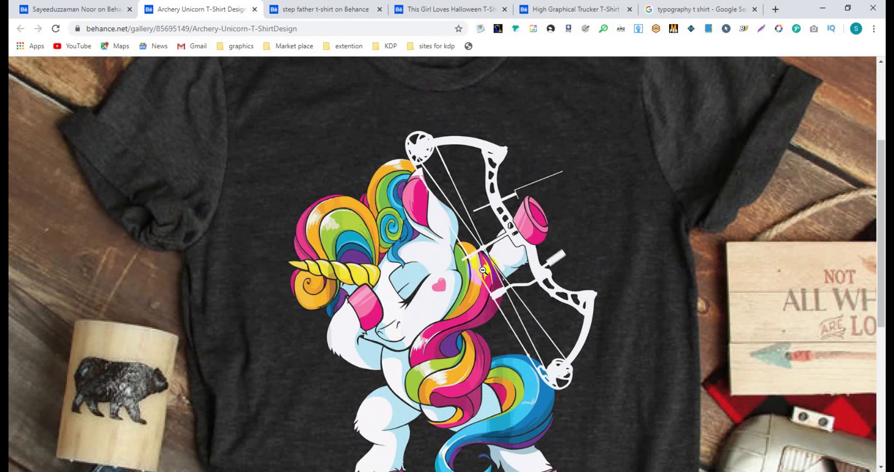
click(524, 245)
click(472, 249)
scroll(467, 275, down, 4)
scroll(451, 274, up, 4)
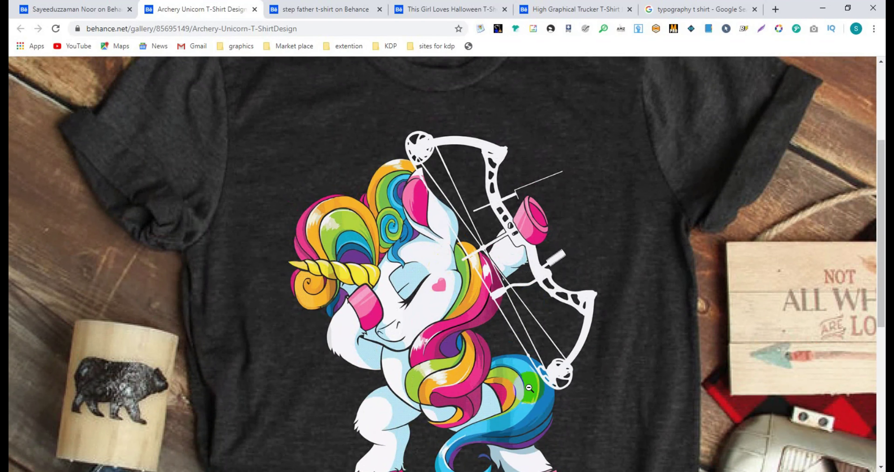
Revisit the Halloween design, then scroll the High Graphical Trucker T-Shirt page to its truck art.
click(463, 10)
scroll(503, 208, up, 5)
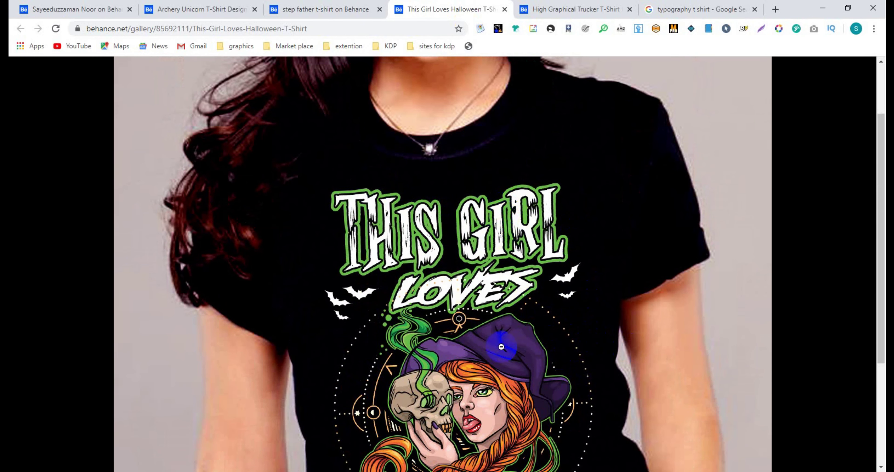
scroll(508, 337, down, 4)
scroll(509, 336, down, 1)
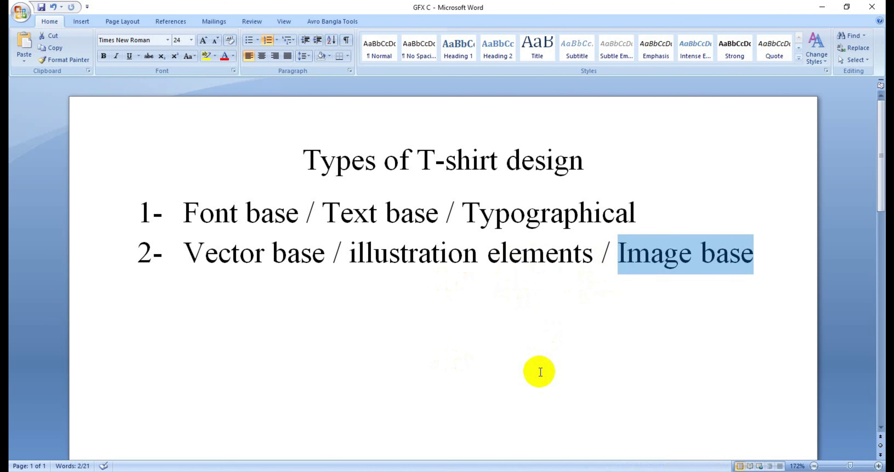
click(540, 372)
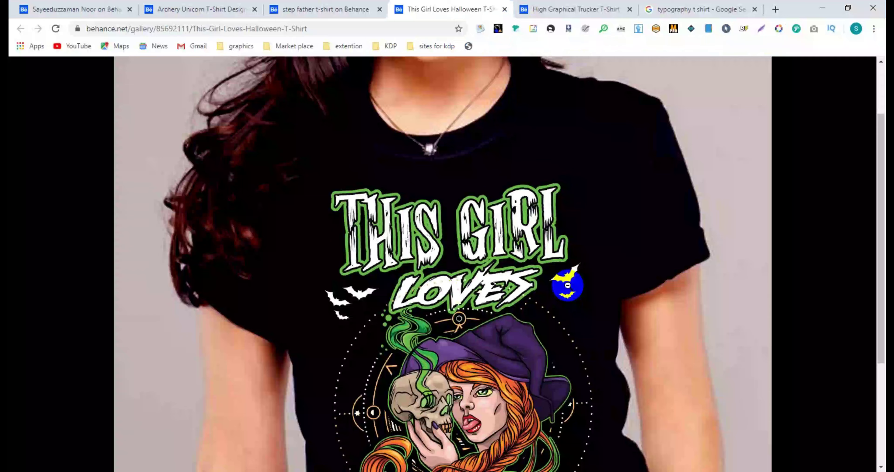
click(552, 10)
scroll(484, 231, down, 5)
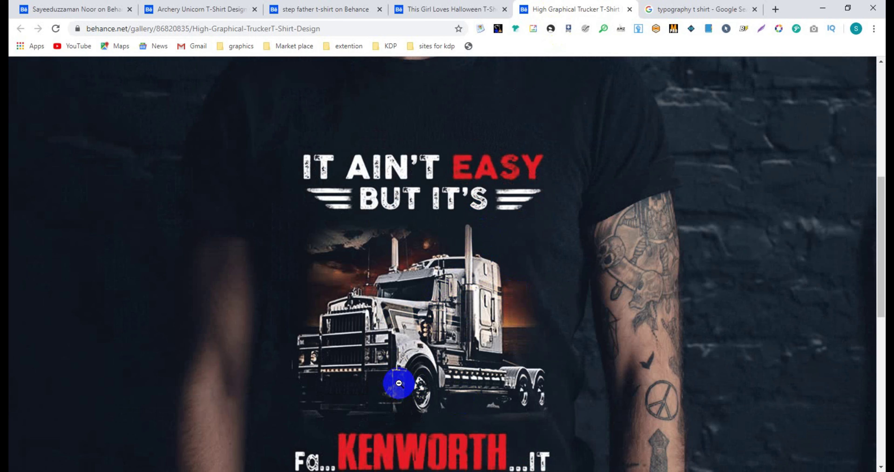
Scroll the trucker design and zoom it back out to the full shirt.
scroll(412, 343, down, 8)
scroll(407, 334, up, 4)
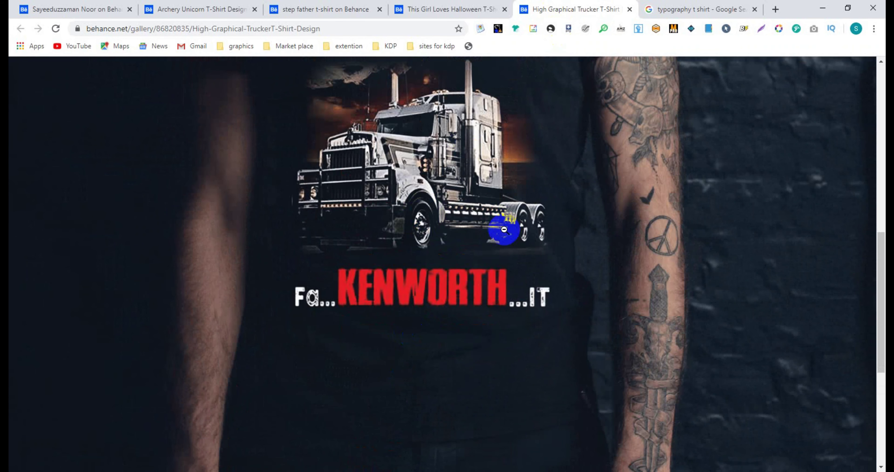
scroll(545, 176, up, 4)
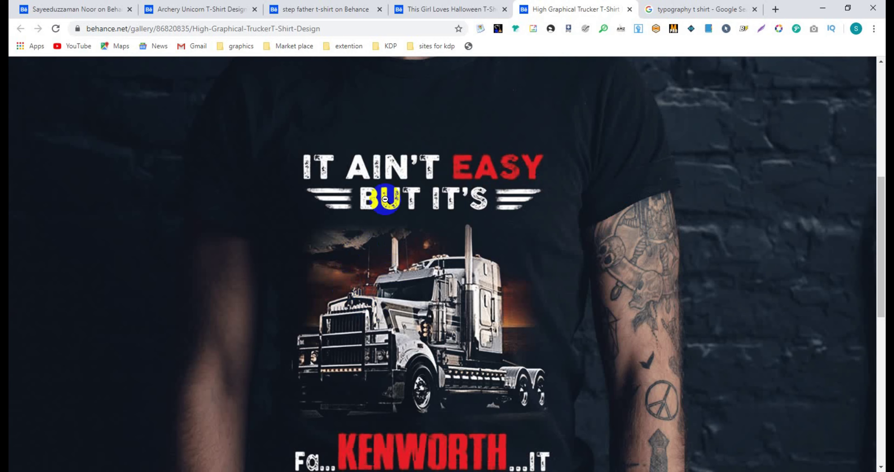
scroll(389, 295, down, 5)
click(396, 298)
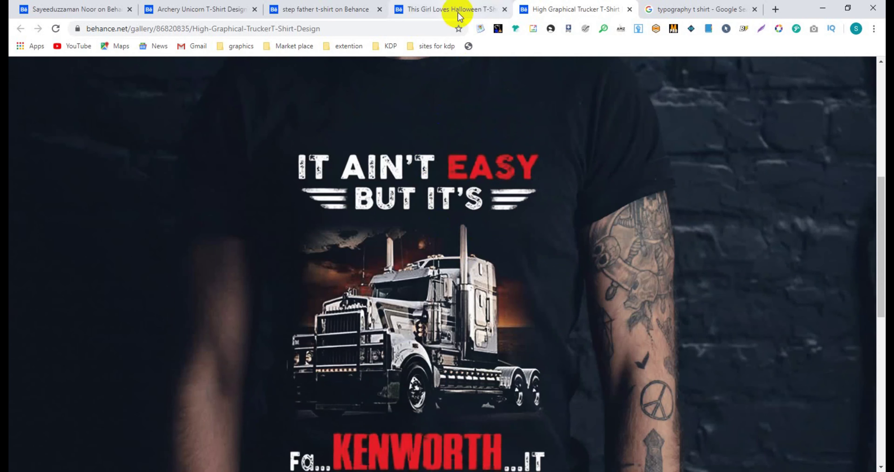
Enlarge and zoom into the step father t-shirt design, then minimize the browser.
click(457, 8)
click(288, 9)
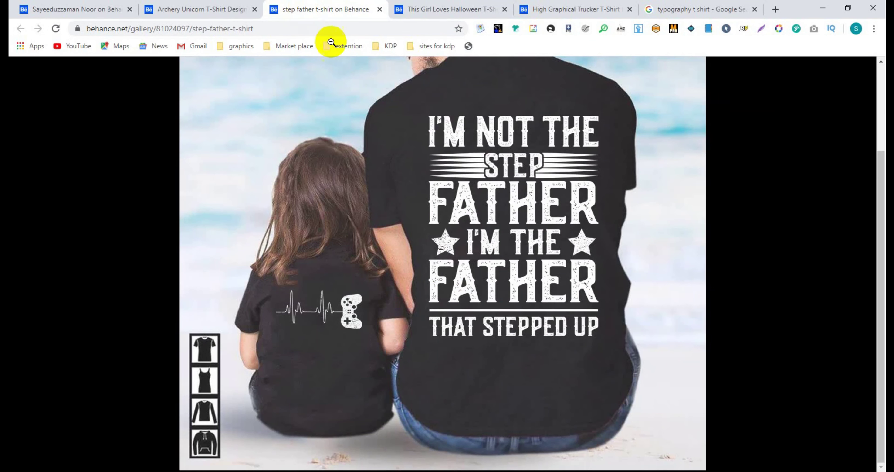
click(457, 156)
click(500, 258)
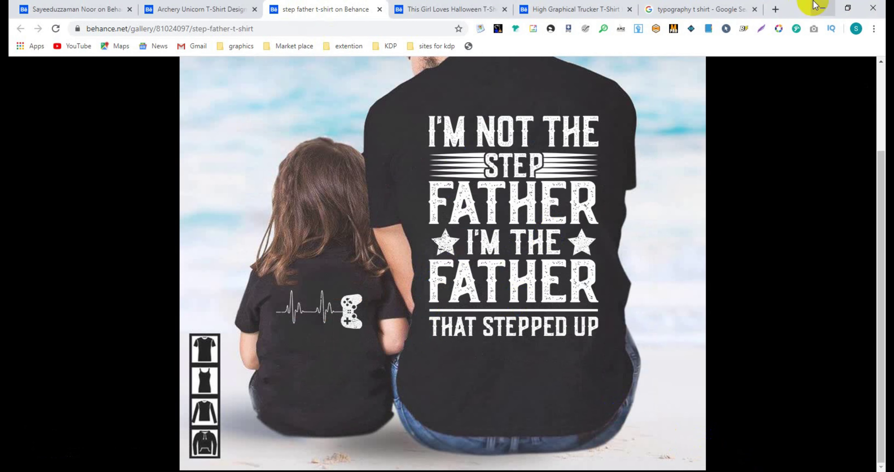
click(823, 8)
Minimize the Word, Illustrator and Chrome windows, then refresh the desktop.
click(822, 8)
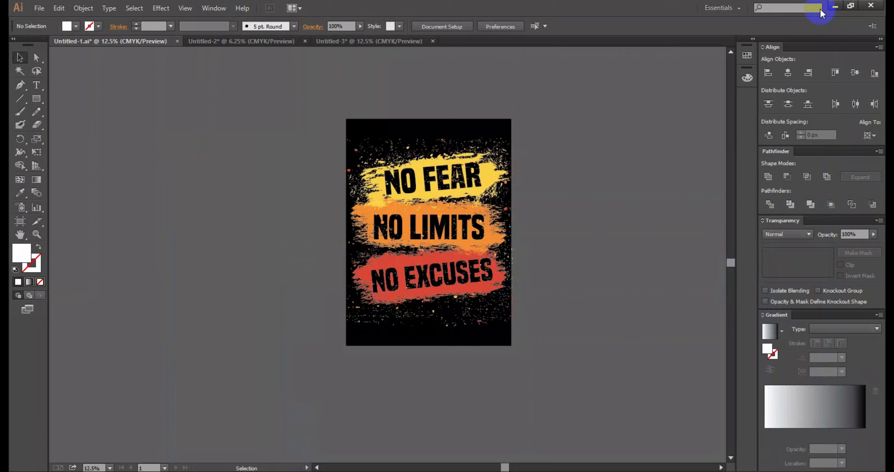
click(834, 8)
click(829, 8)
right_click(622, 212)
click(632, 245)
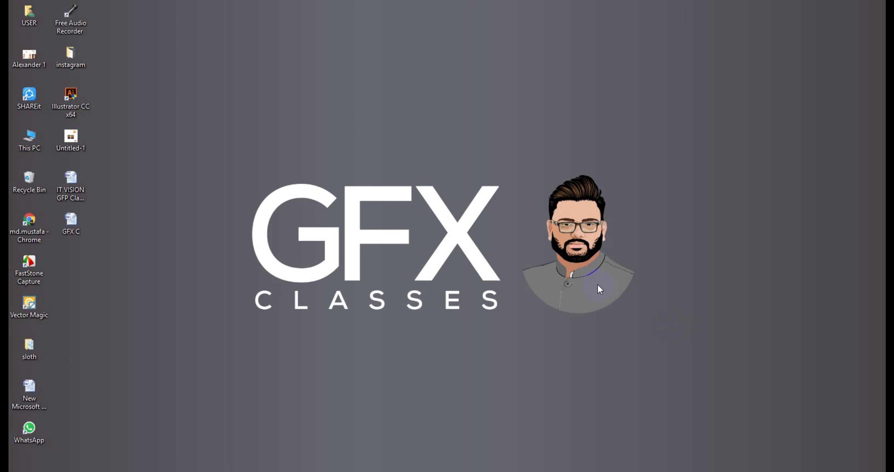
Refresh the Windows desktop from its right-click menu.
right_click(475, 171)
click(500, 196)
right_click(510, 199)
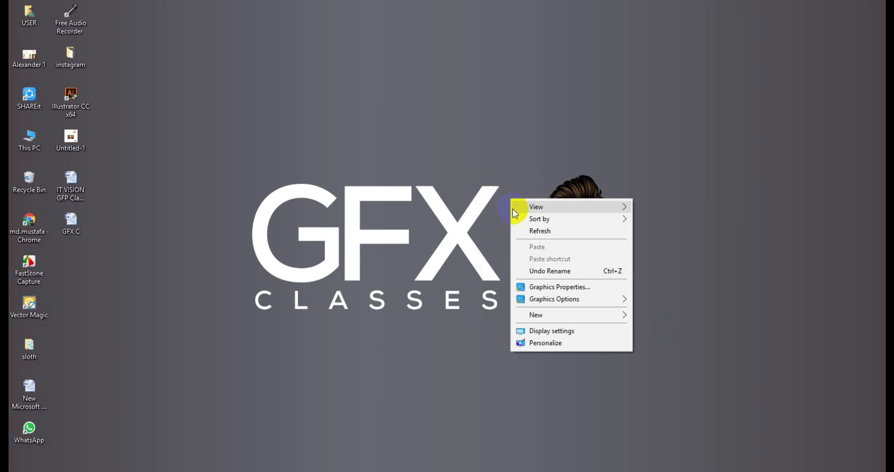
right_click(517, 235)
click(560, 262)
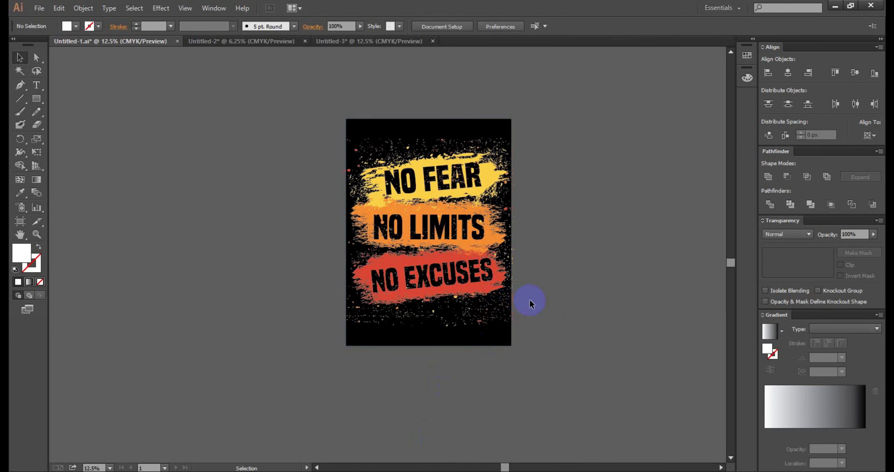
alt+scroll(543, 272, up, 1)
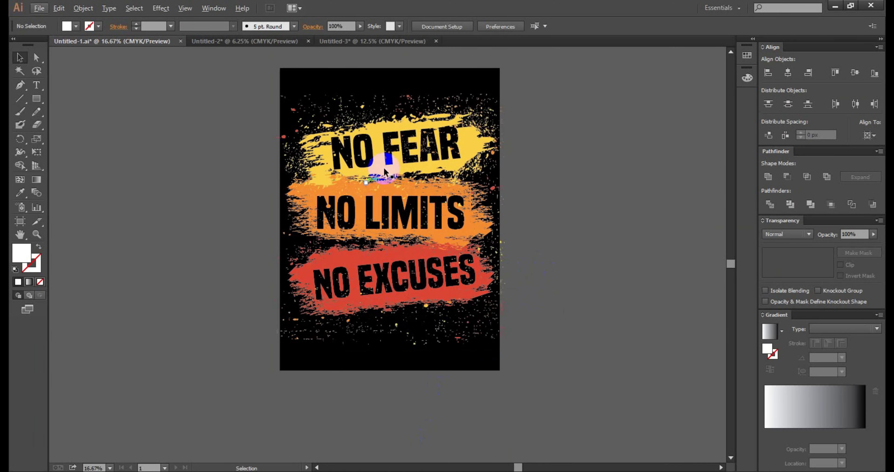
alt+scroll(500, 173, up, 1)
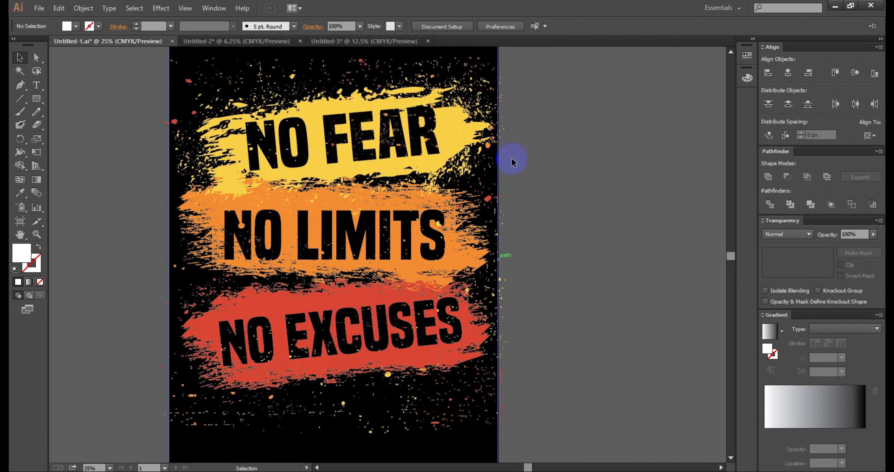
scroll(606, 187, up, 2)
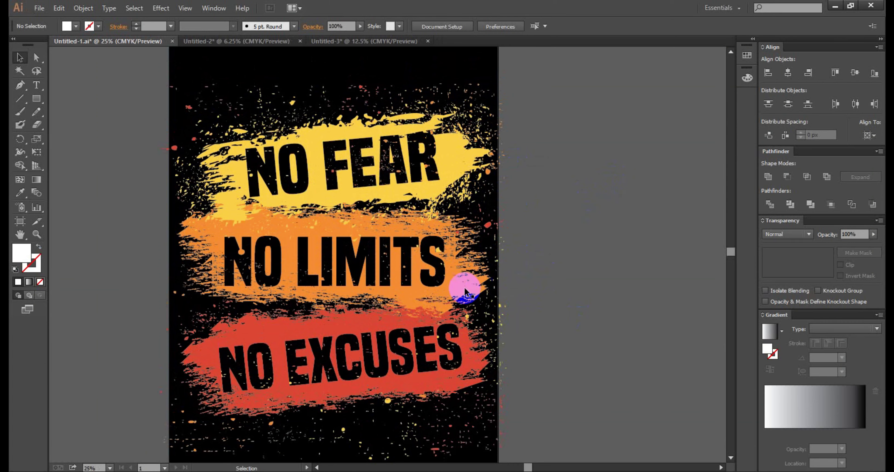
click(477, 289)
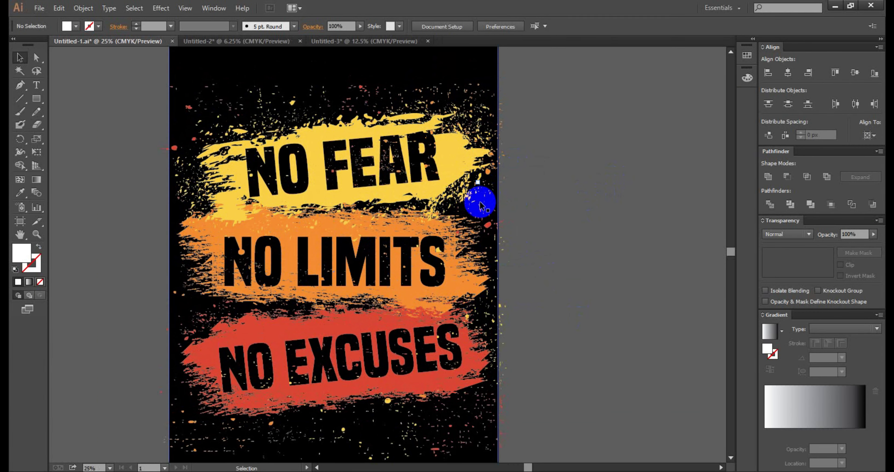
scroll(563, 230, up, 1)
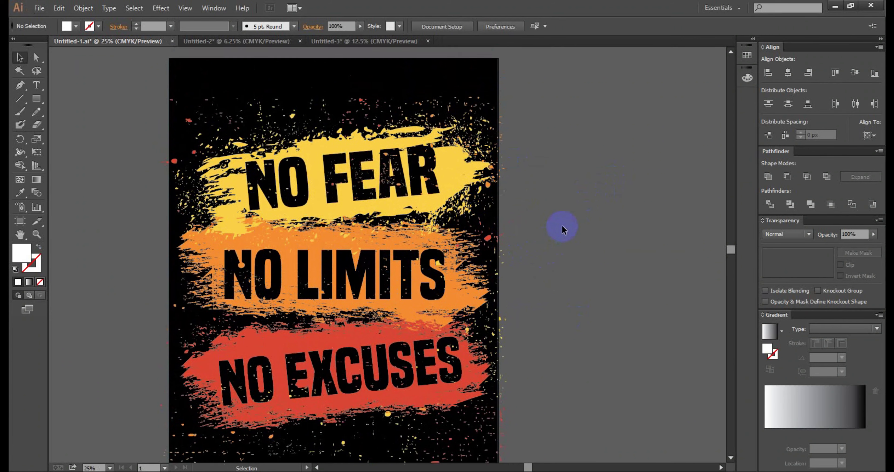
scroll(562, 228, down, 2)
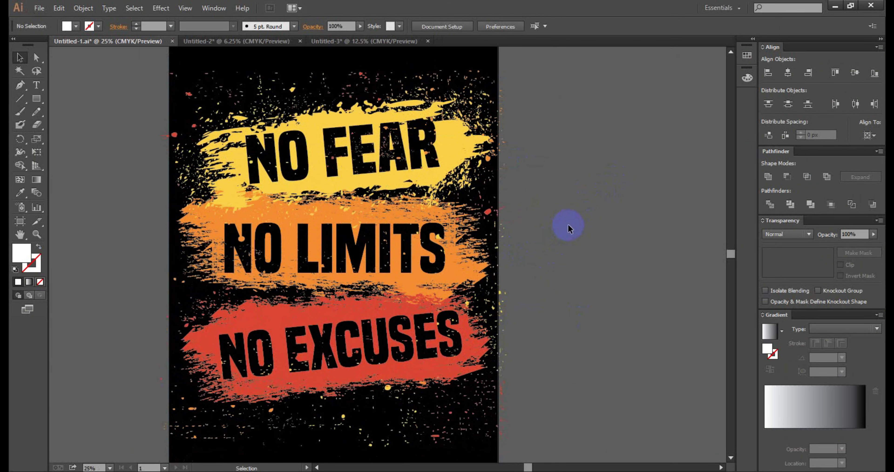
scroll(570, 229, down, 1)
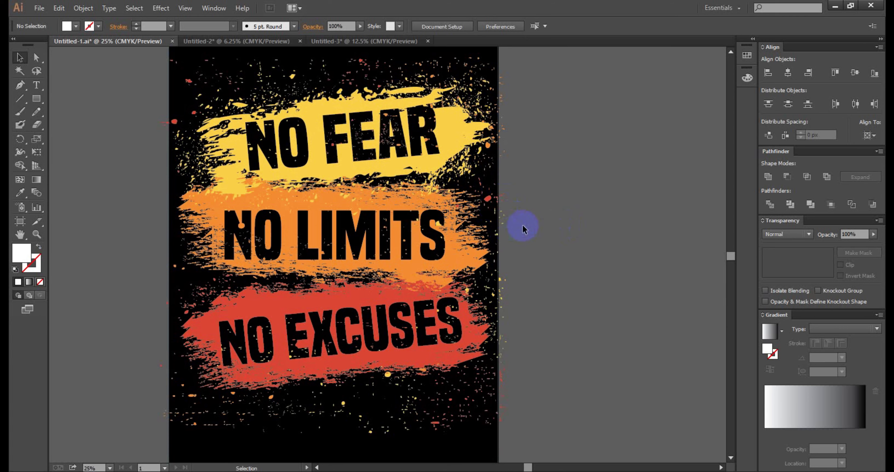
scroll(523, 229, up, 1)
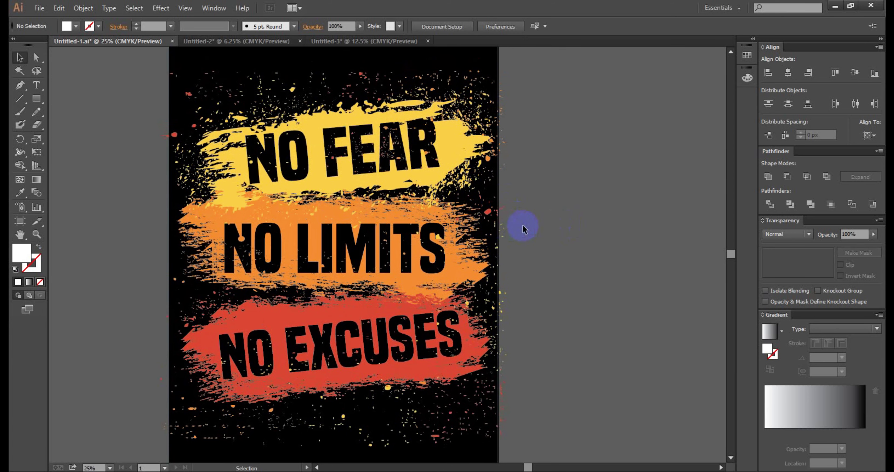
scroll(523, 229, up, 1)
scroll(523, 229, up, 1)
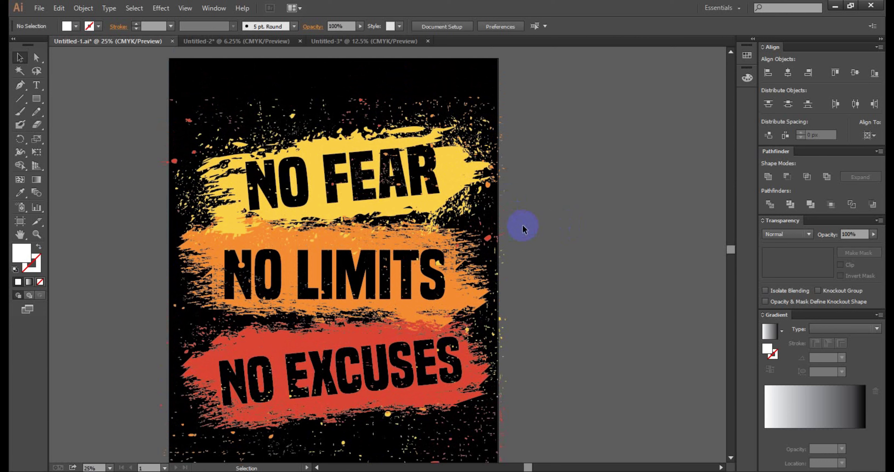
scroll(496, 209, down, 2)
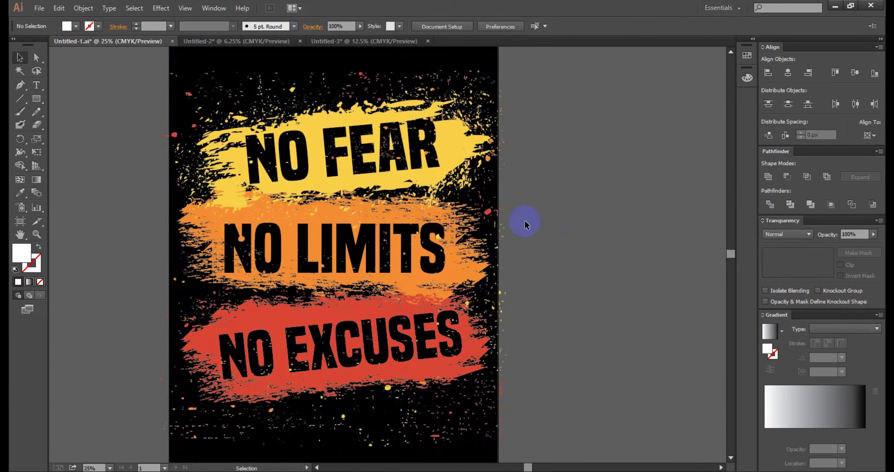
click(255, 109)
click(108, 69)
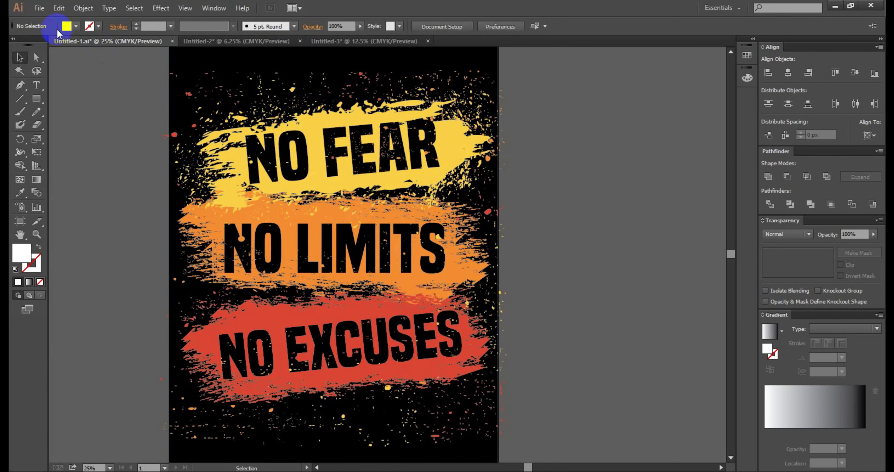
click(39, 8)
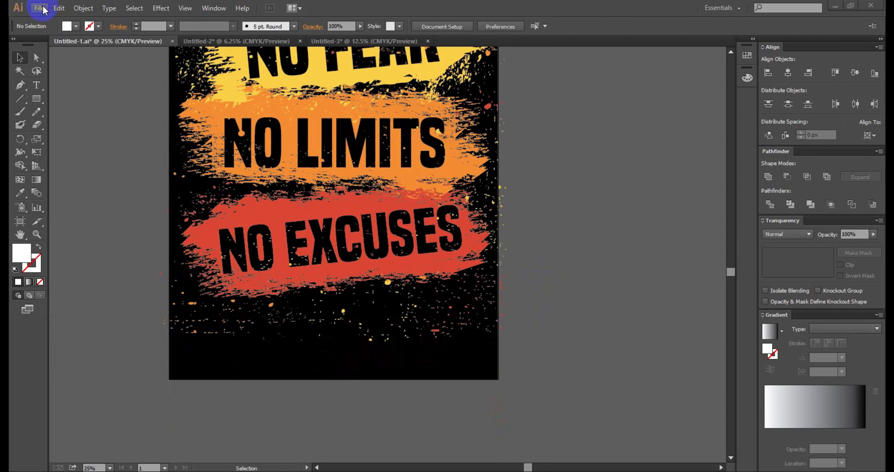
Create the new Untitled-4 document at 2400 px width and 3300 px height.
click(41, 9)
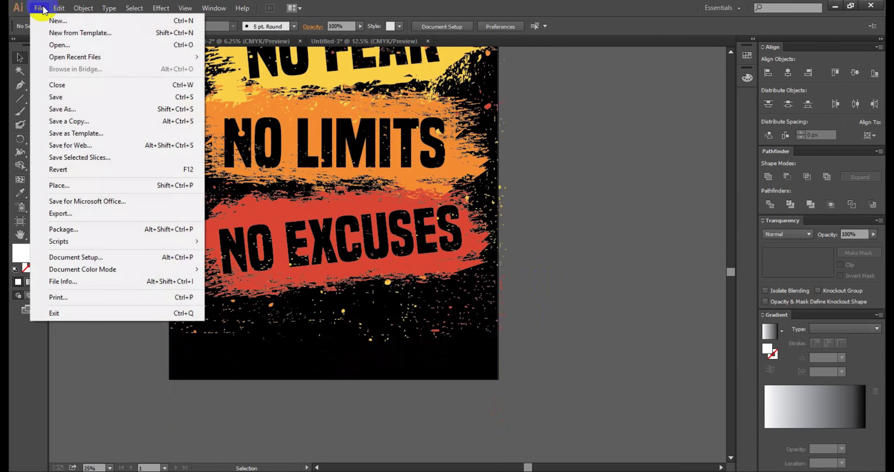
click(52, 21)
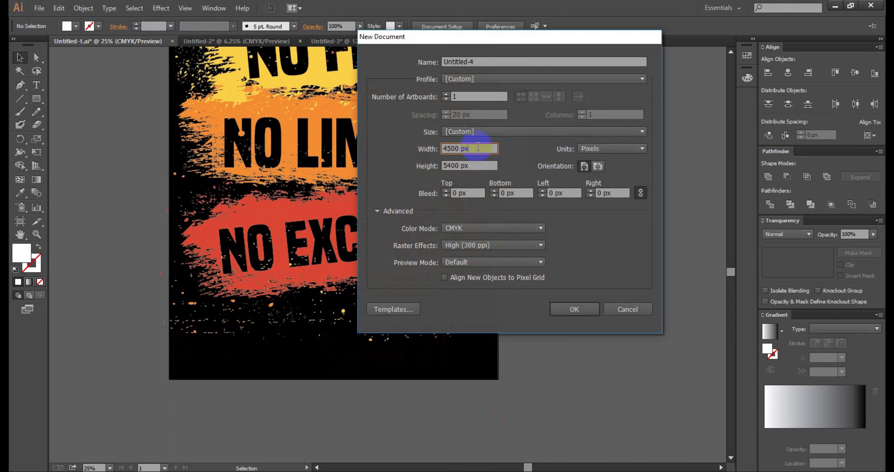
drag(481, 149, 352, 152)
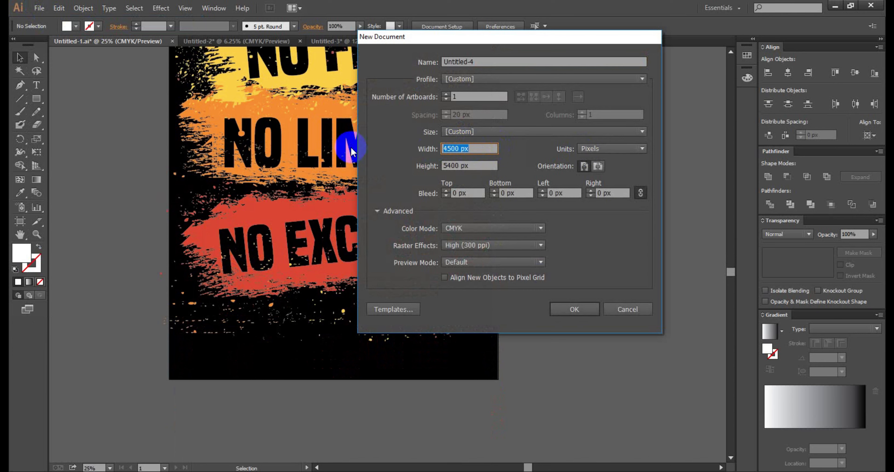
text(2400)
click(475, 166)
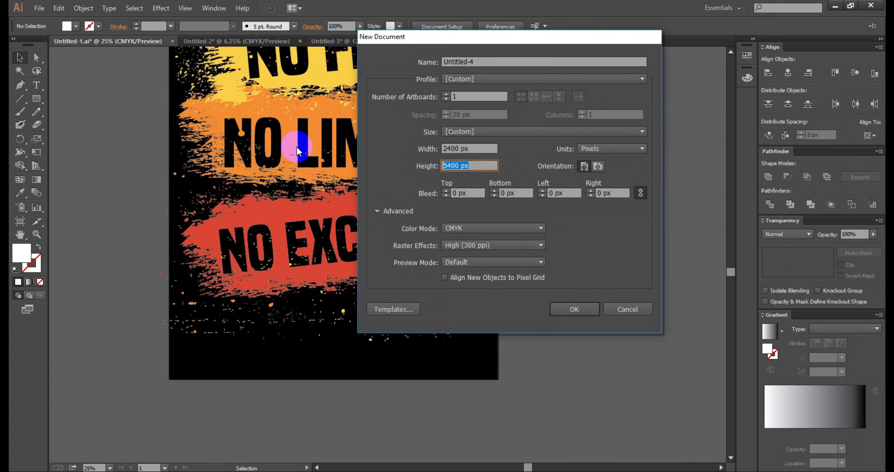
text(3300)
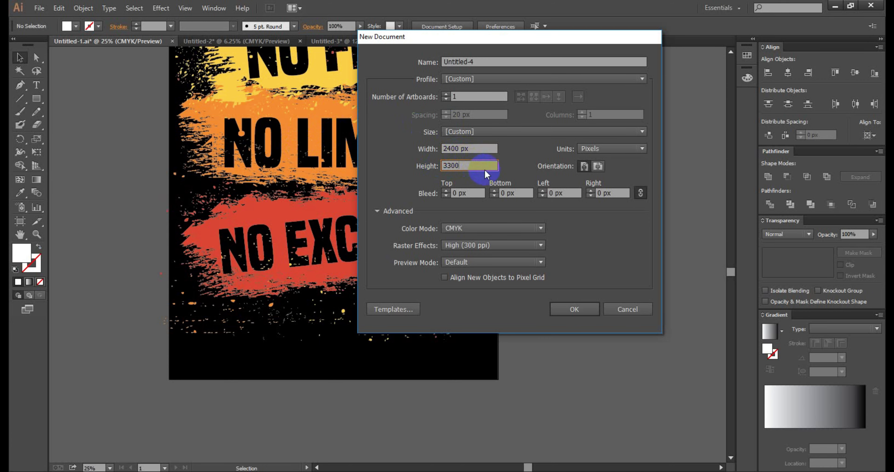
click(578, 307)
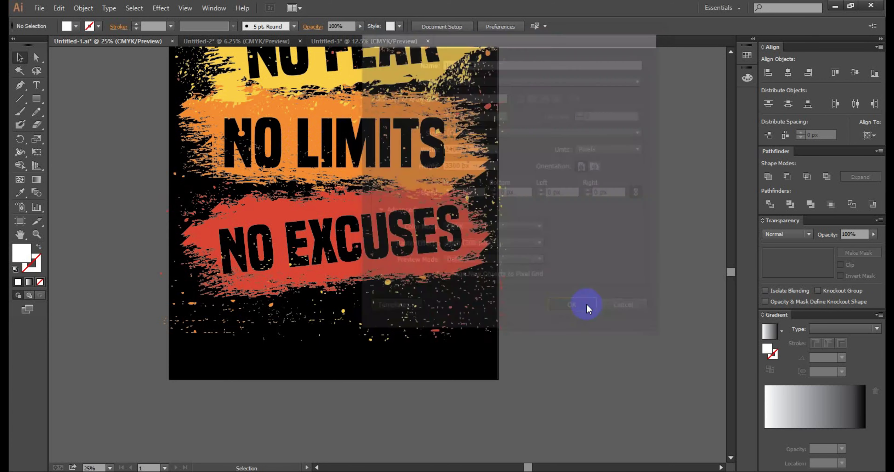
scroll(532, 282, down, 2)
scroll(532, 282, up, 1)
scroll(532, 282, up, 1)
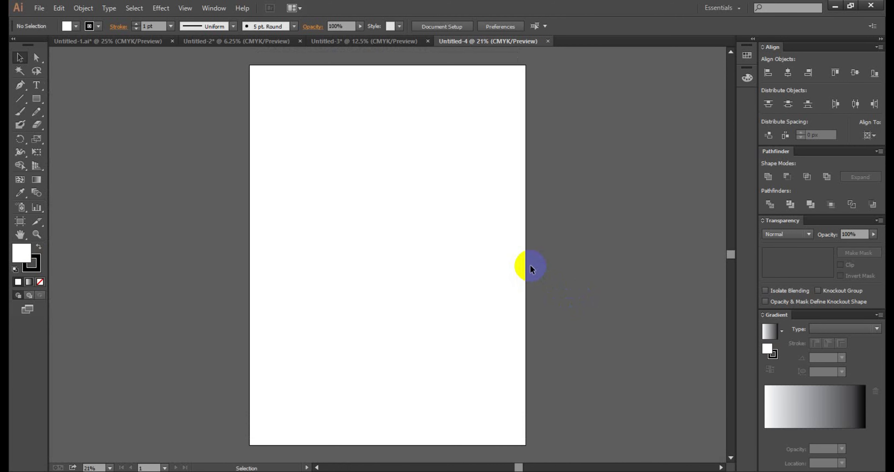
scroll(530, 265, down, 2)
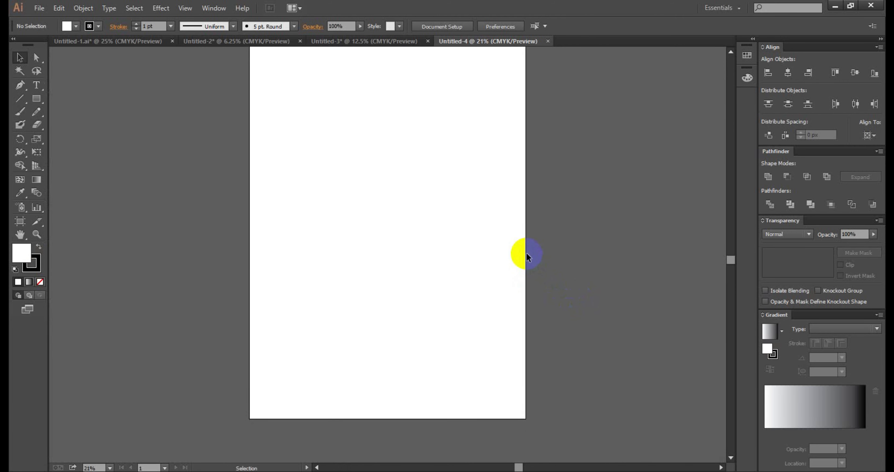
scroll(525, 253, up, 1)
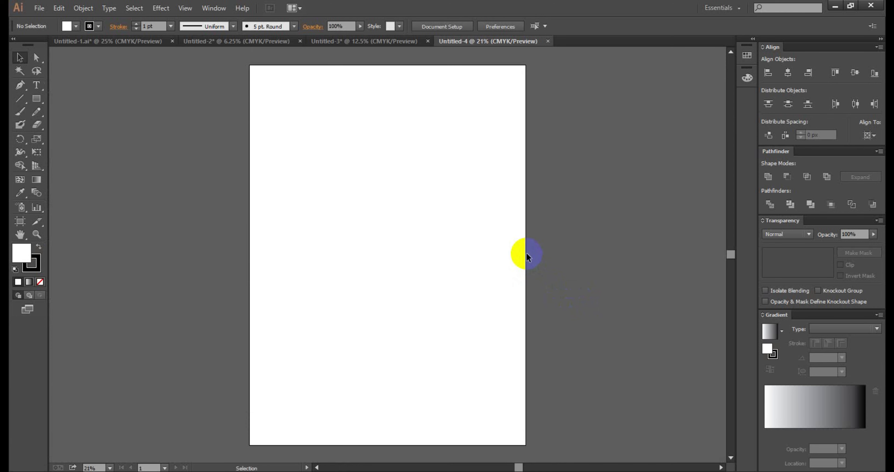
scroll(526, 252, down, 1)
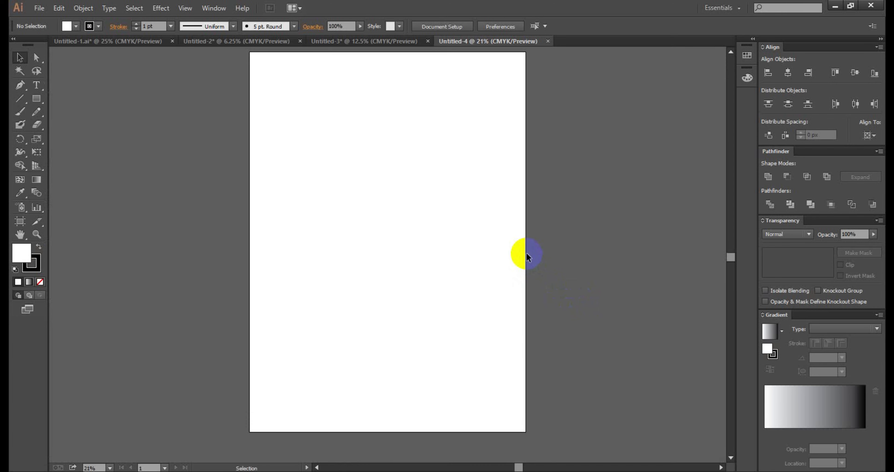
scroll(526, 253, up, 1)
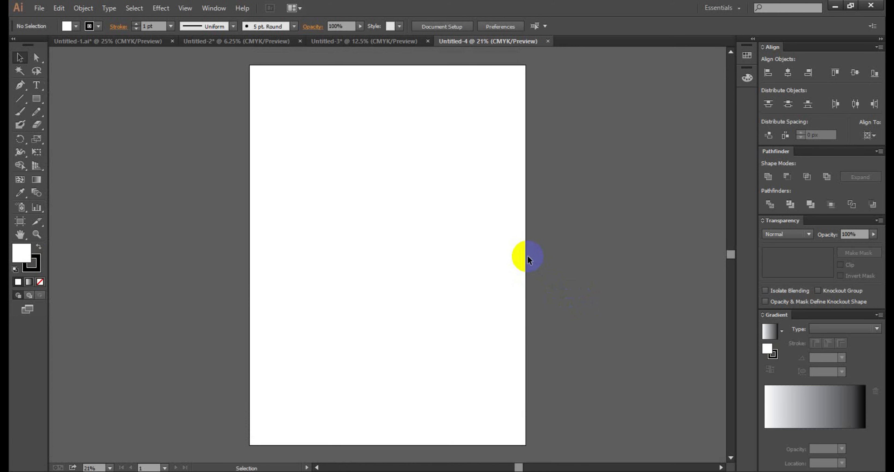
click(525, 65)
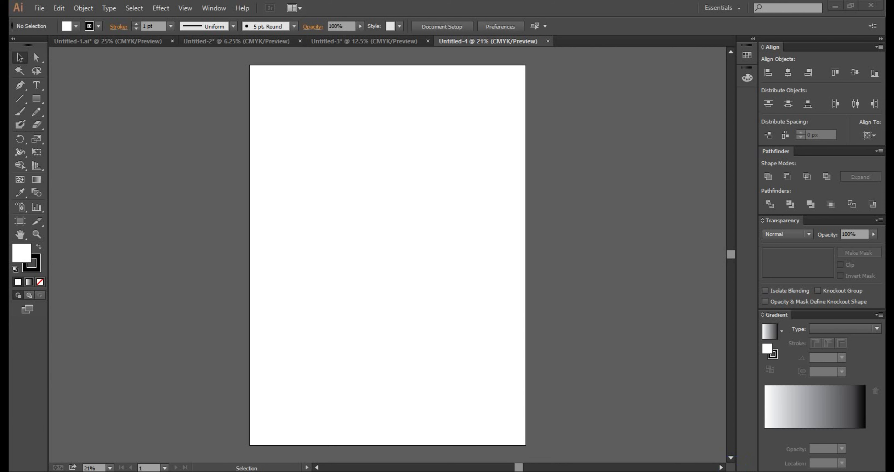
scroll(543, 347, down, 1)
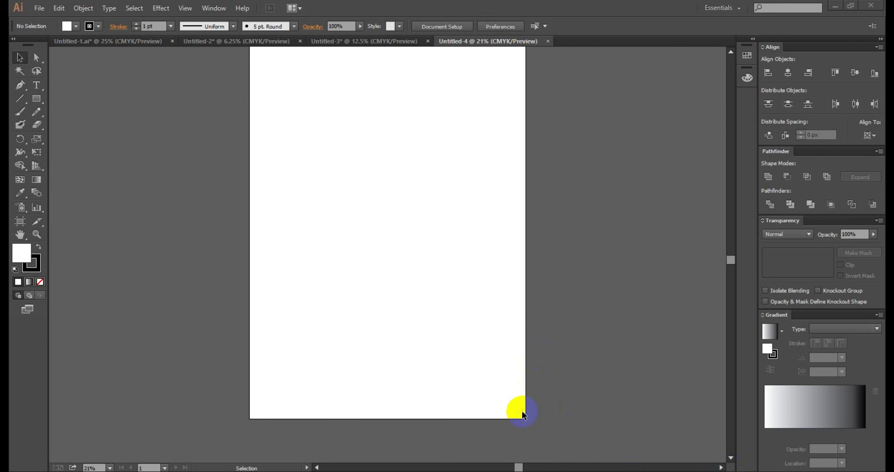
scroll(521, 411, up, 1)
scroll(522, 409, down, 1)
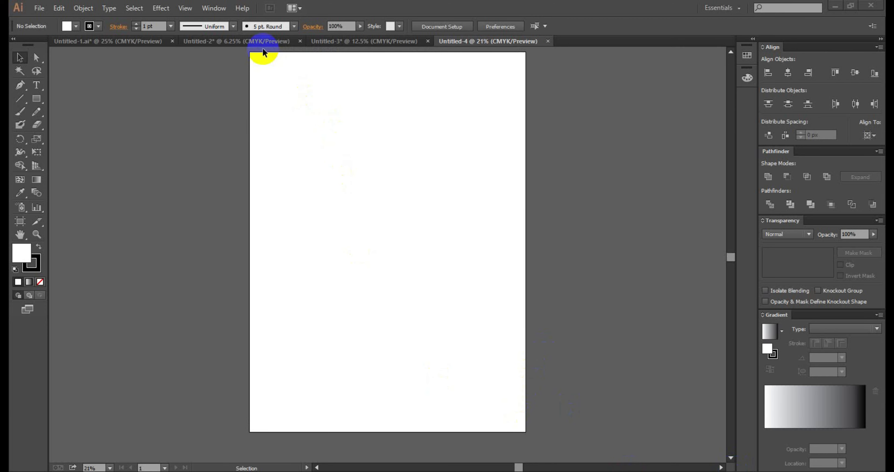
click(112, 41)
scroll(347, 240, up, 3)
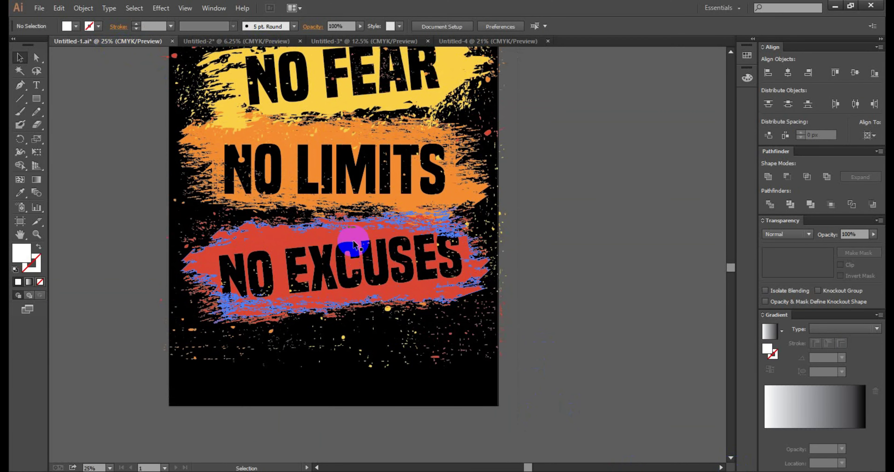
scroll(562, 253, down, 1)
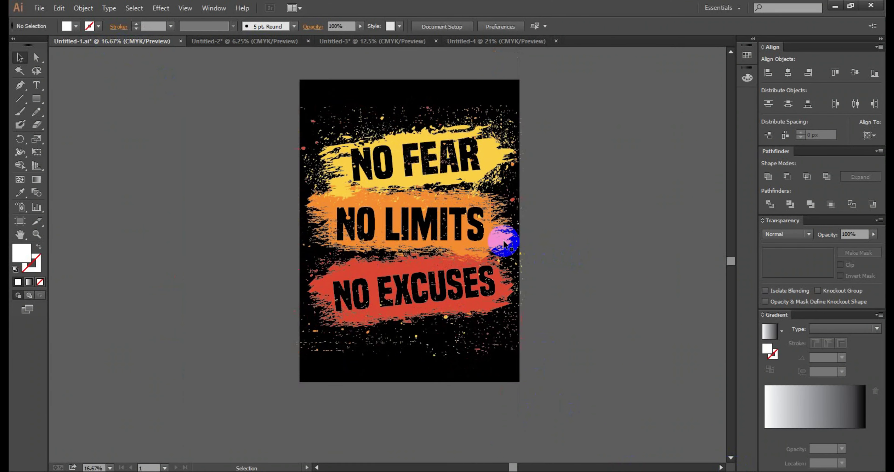
click(464, 42)
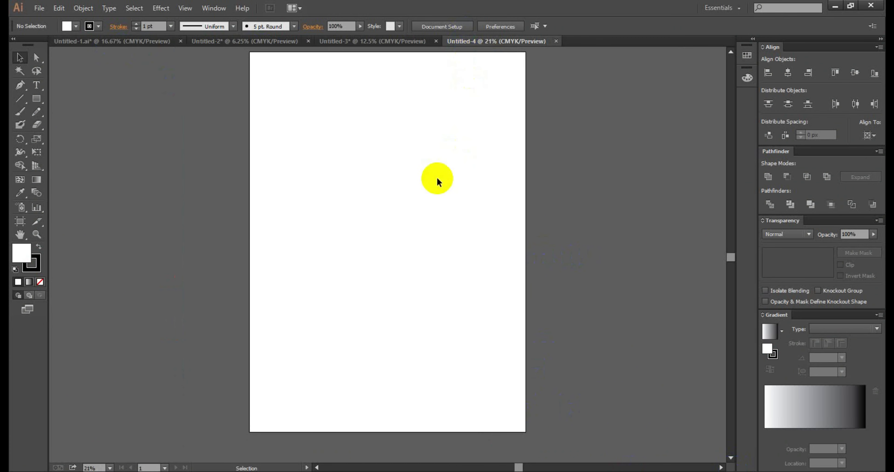
scroll(517, 248, down, 1)
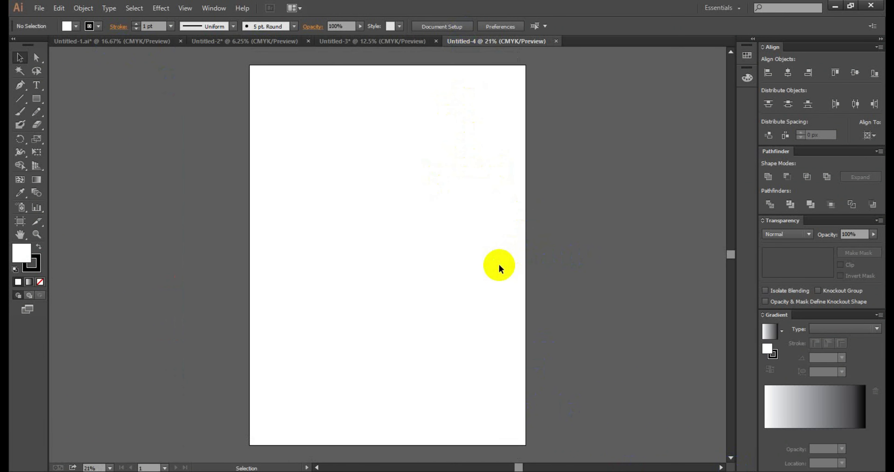
Draw a rectangle covering the entire artboard with the Rectangle tool.
click(37, 100)
drag(38, 103, 140, 93)
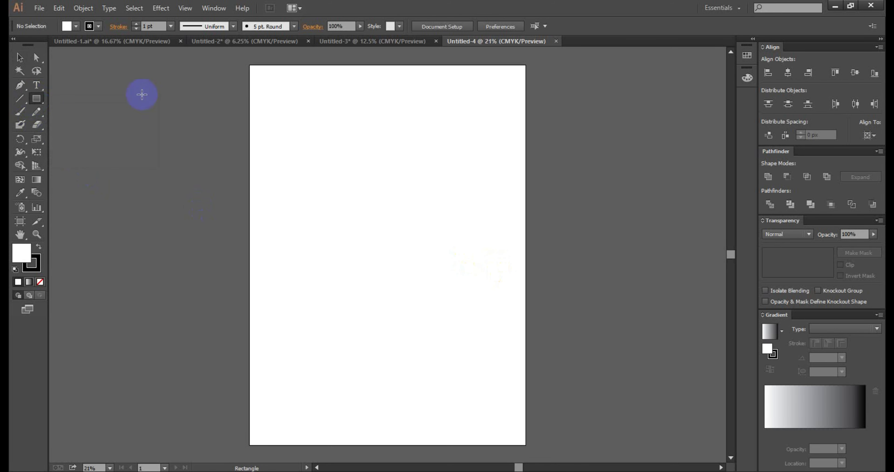
drag(246, 63, 526, 445)
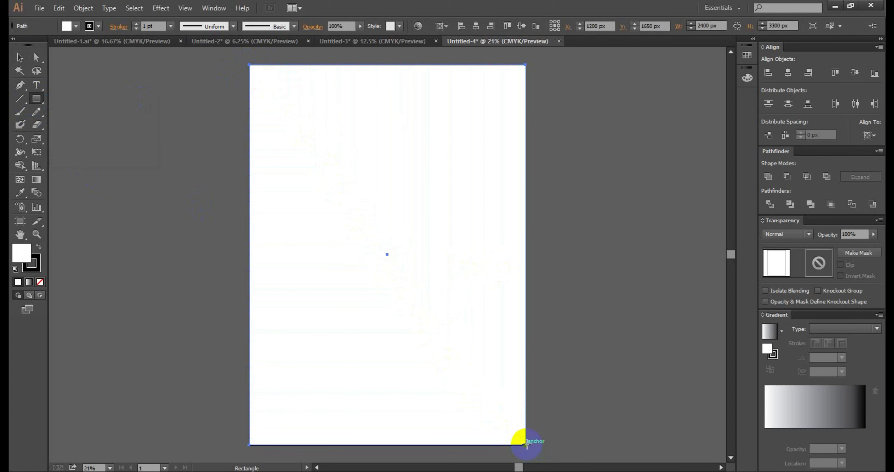
Give the rectangle a Black fill and no stroke using the Swatches panel.
click(754, 56)
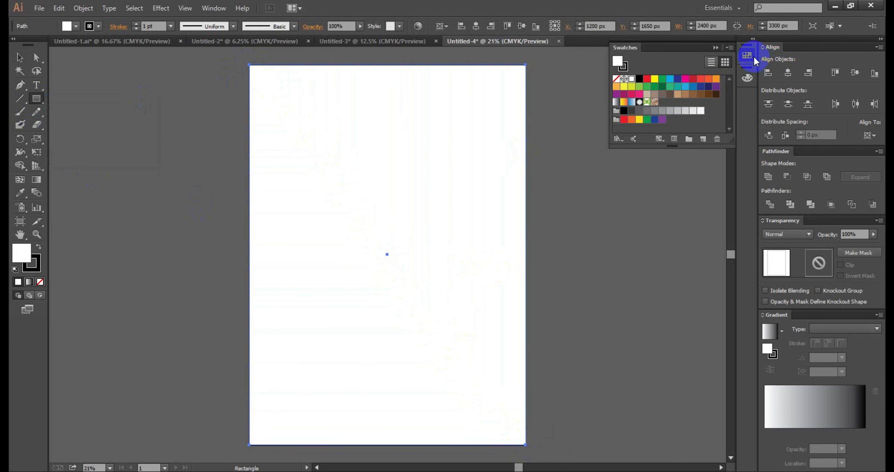
click(754, 56)
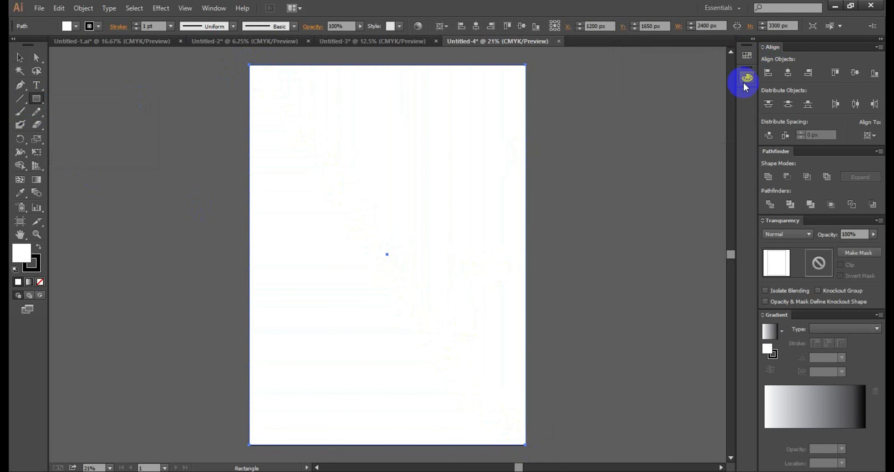
click(748, 56)
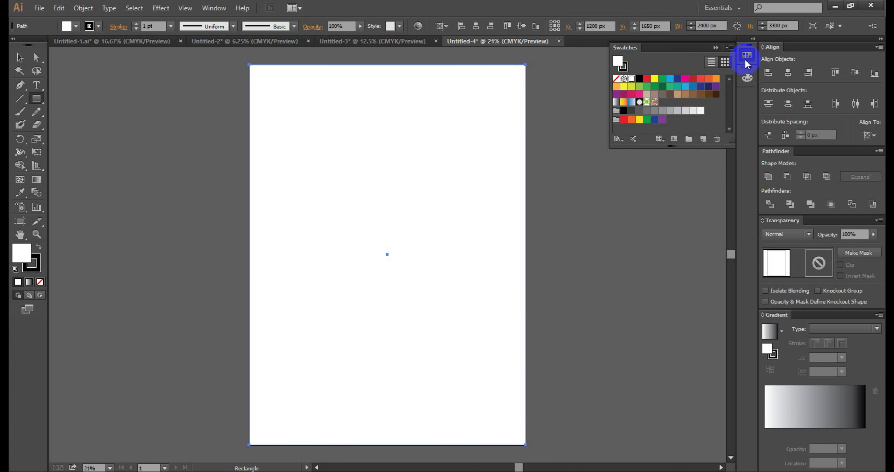
click(618, 63)
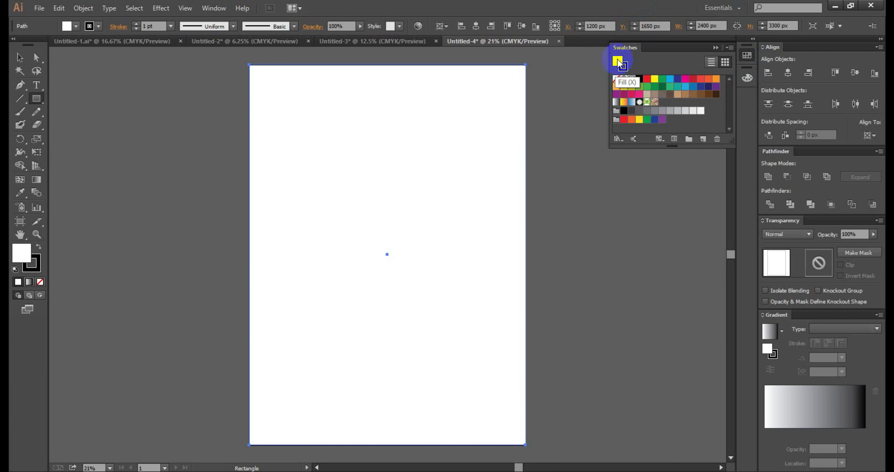
click(618, 63)
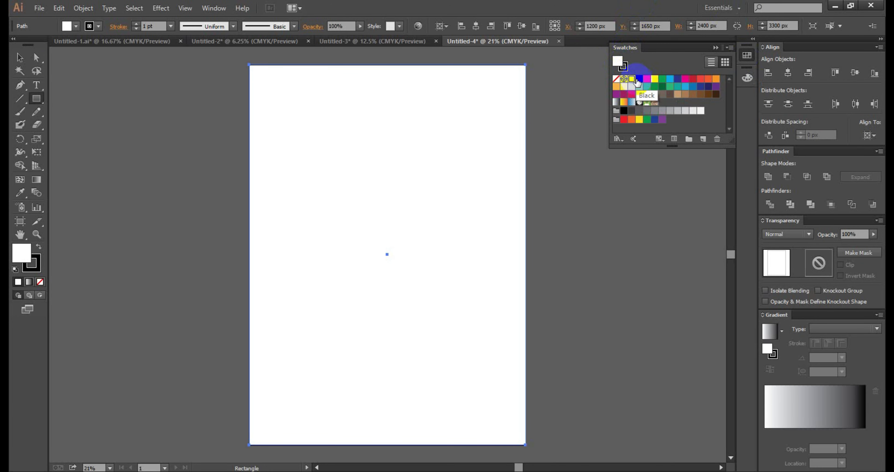
click(639, 80)
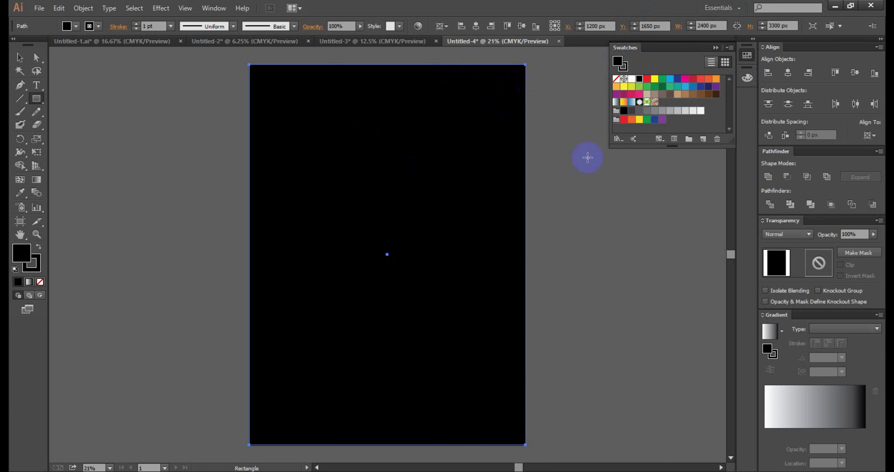
click(624, 68)
click(617, 80)
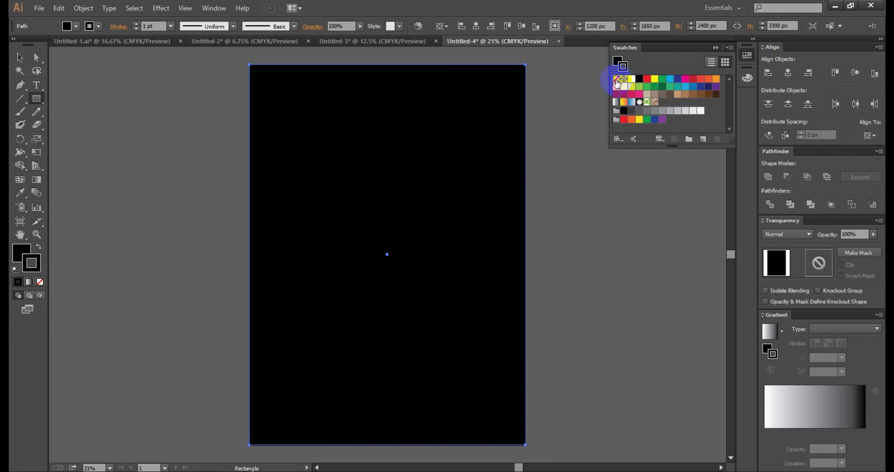
click(617, 80)
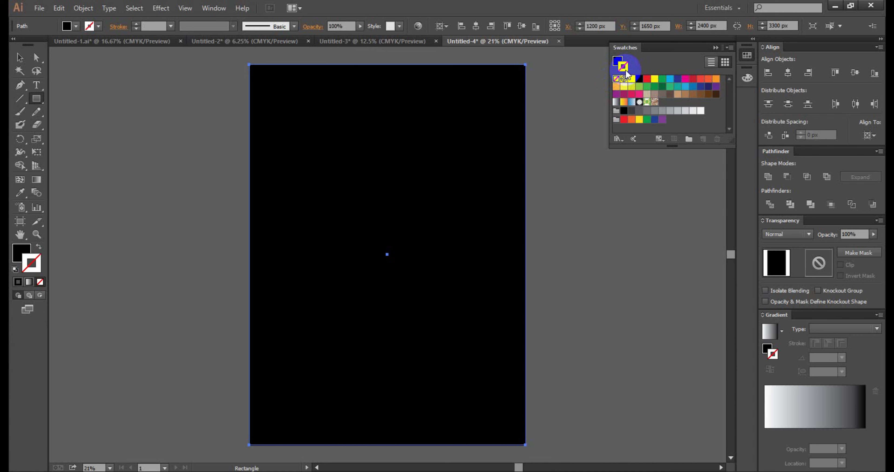
click(616, 62)
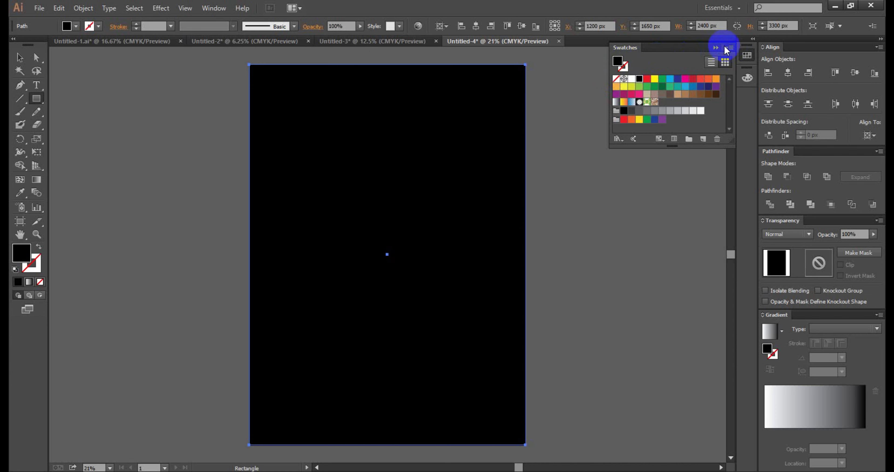
click(716, 48)
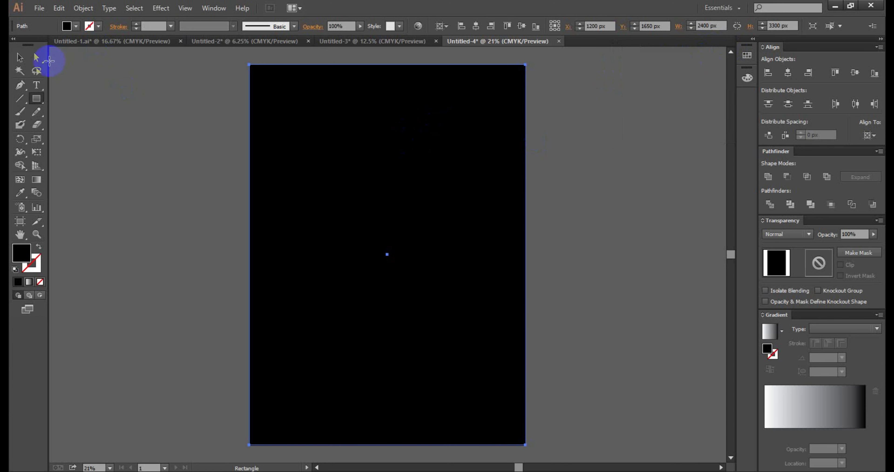
click(20, 57)
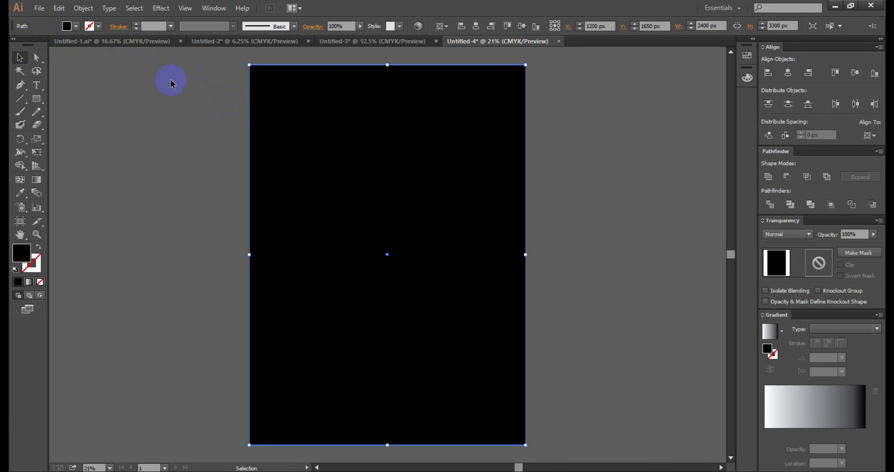
click(87, 8)
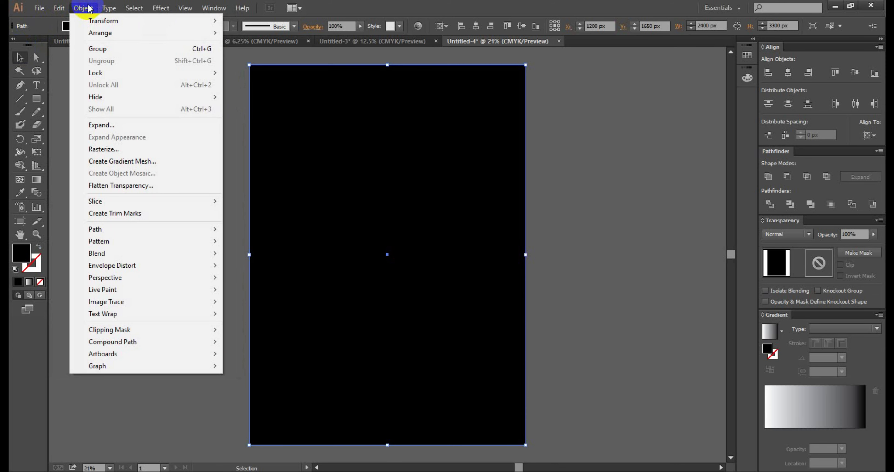
mouse_move(96, 71)
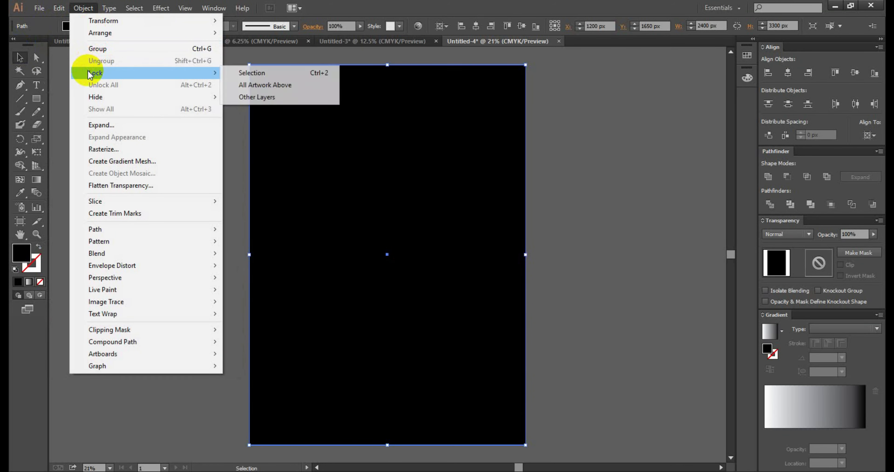
click(291, 76)
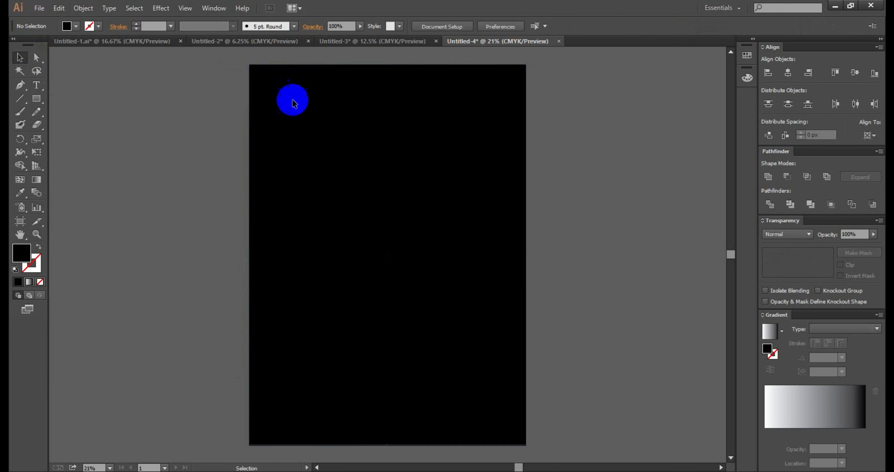
scroll(263, 76, down, 1)
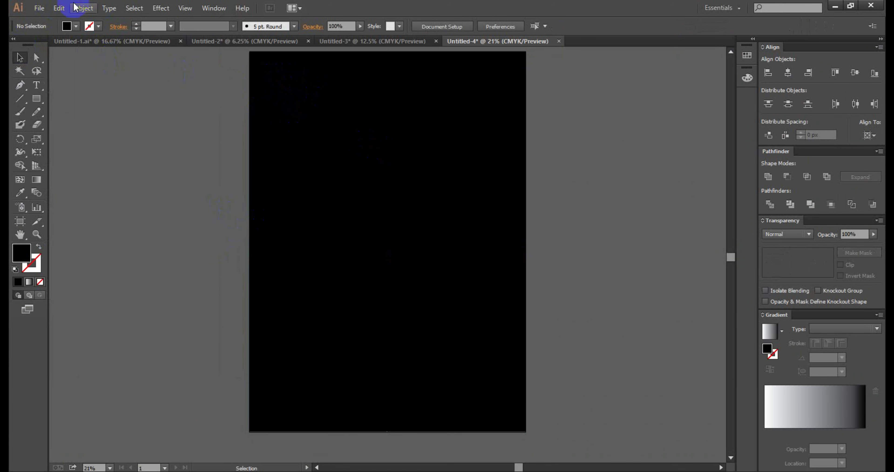
scroll(276, 165, up, 1)
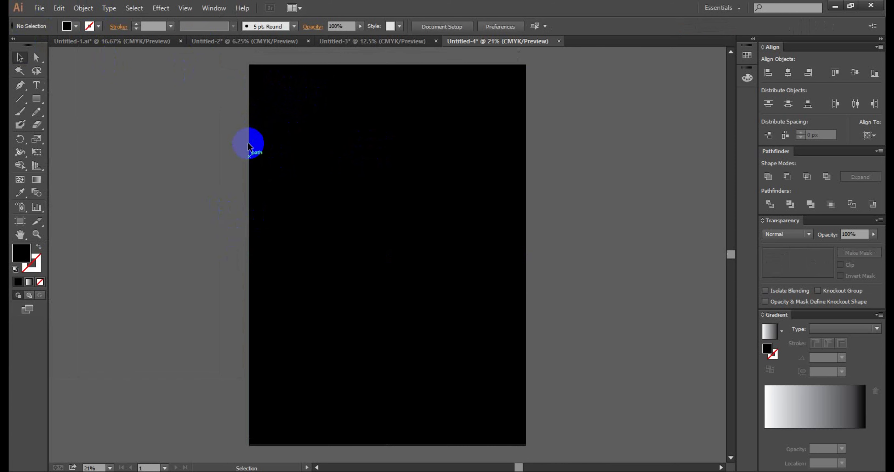
click(83, 8)
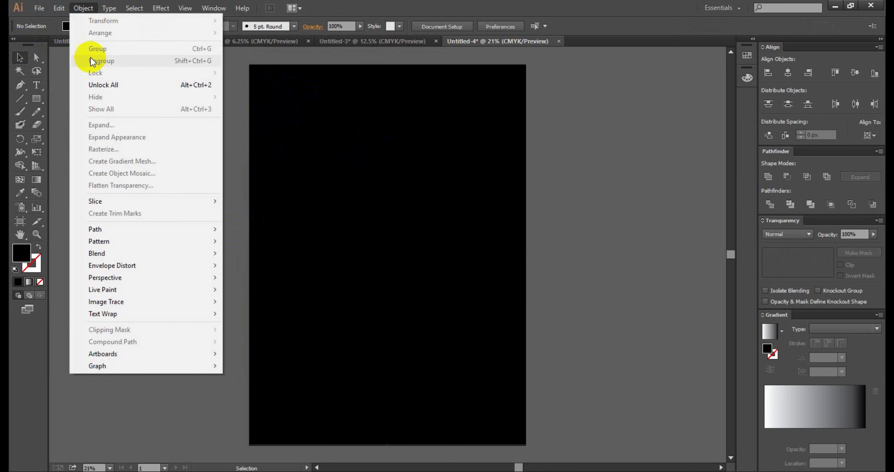
click(95, 86)
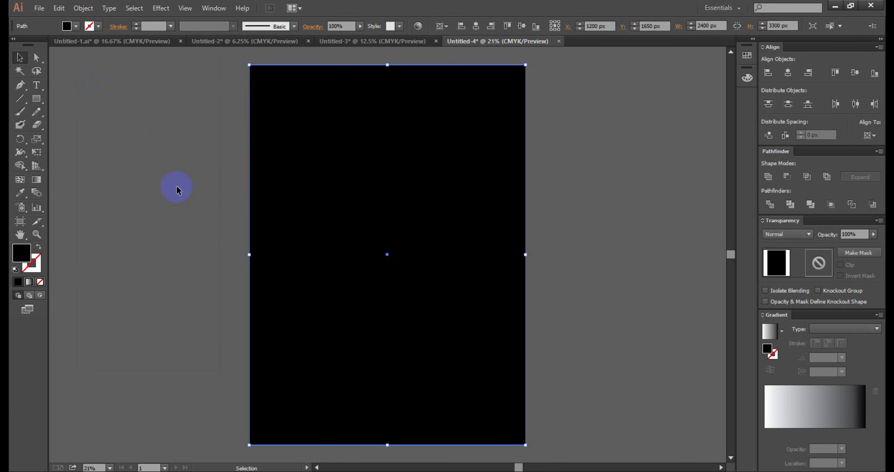
click(180, 191)
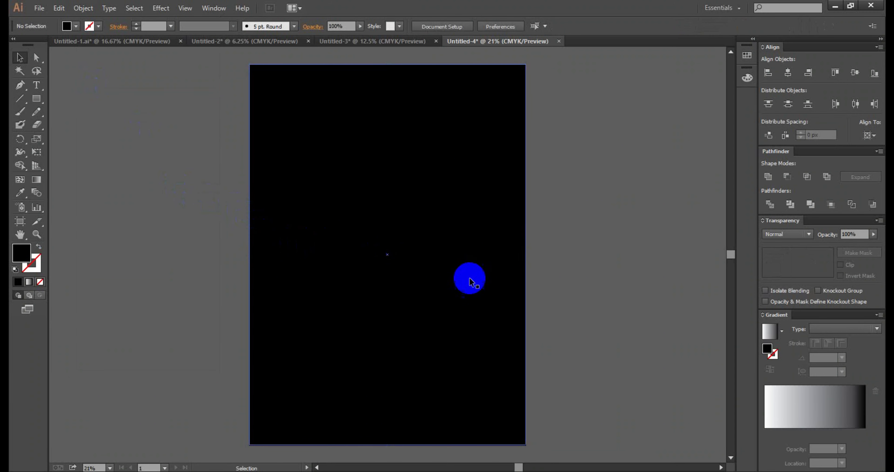
scroll(293, 207, up, 1)
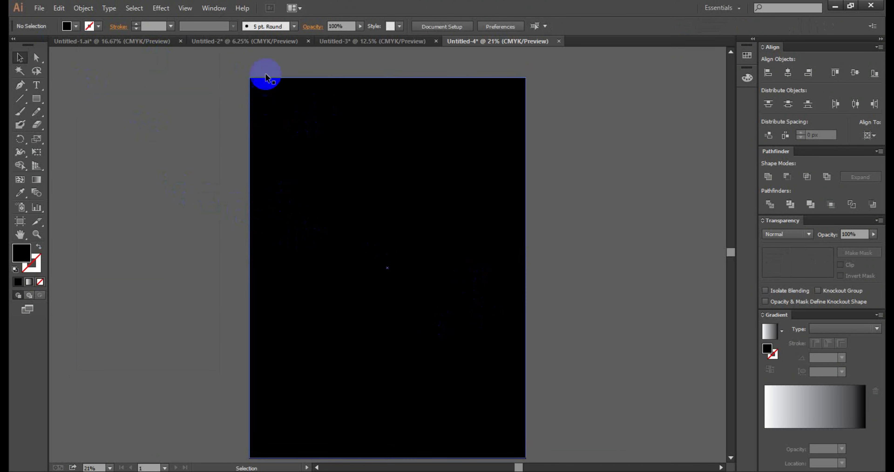
scroll(356, 114, up, 1)
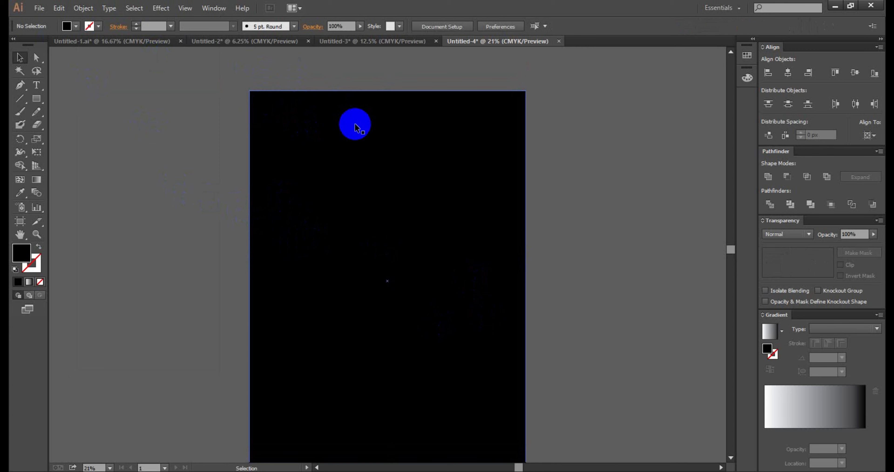
scroll(231, 112, up, 1)
scroll(233, 115, down, 2)
scroll(234, 118, down, 1)
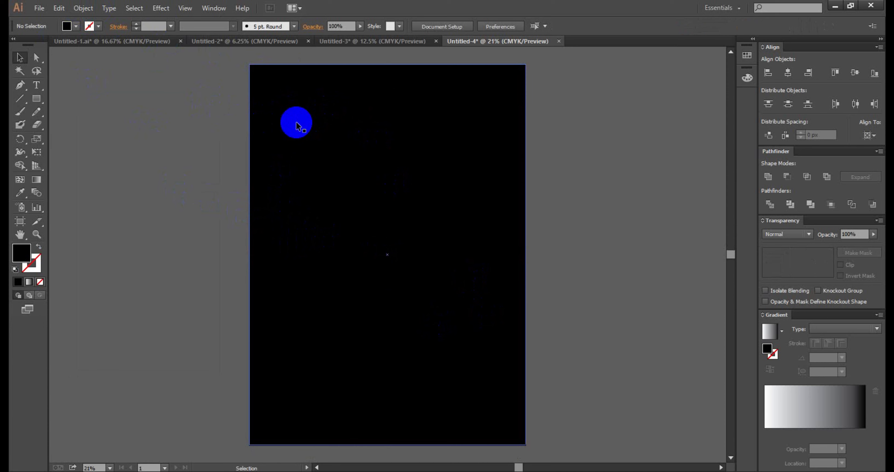
click(276, 156)
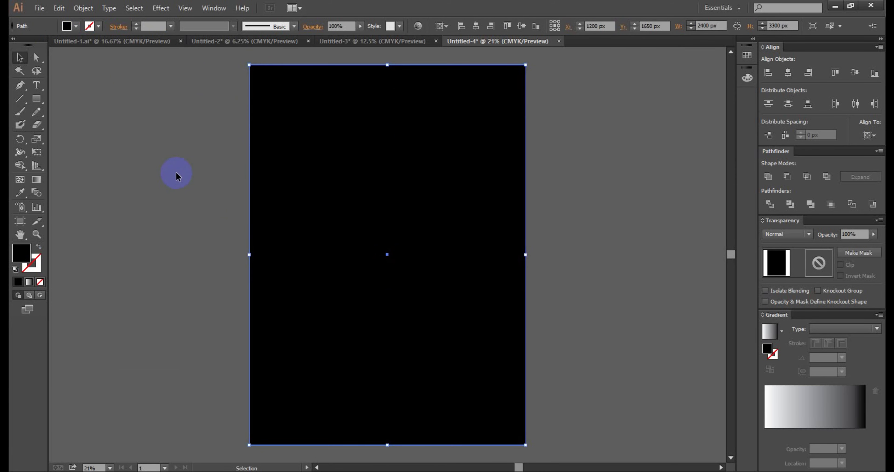
click(176, 172)
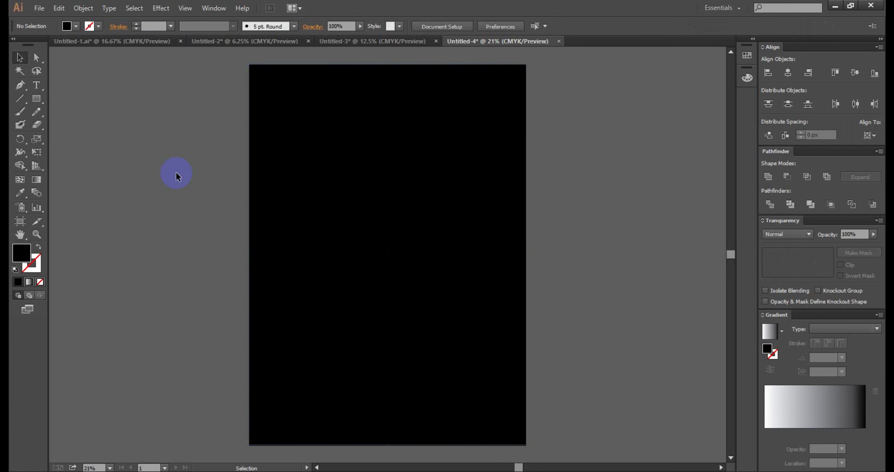
key(alt)
key(ctrl+a)
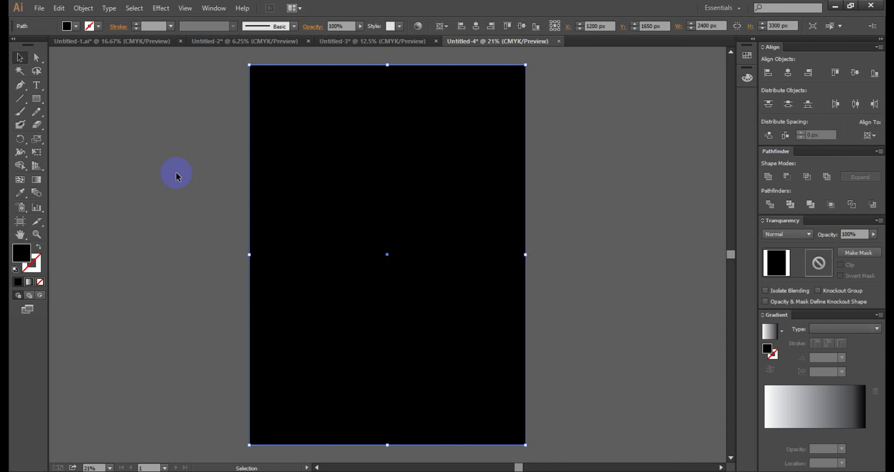
click(192, 181)
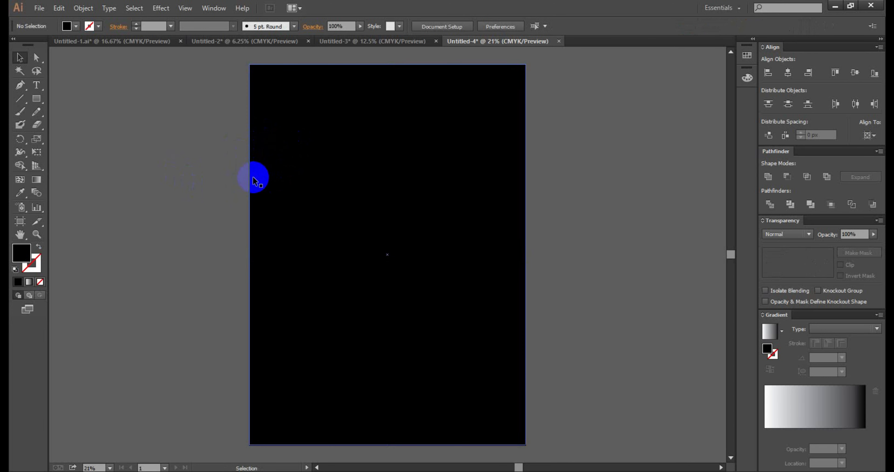
scroll(228, 178, up, 3)
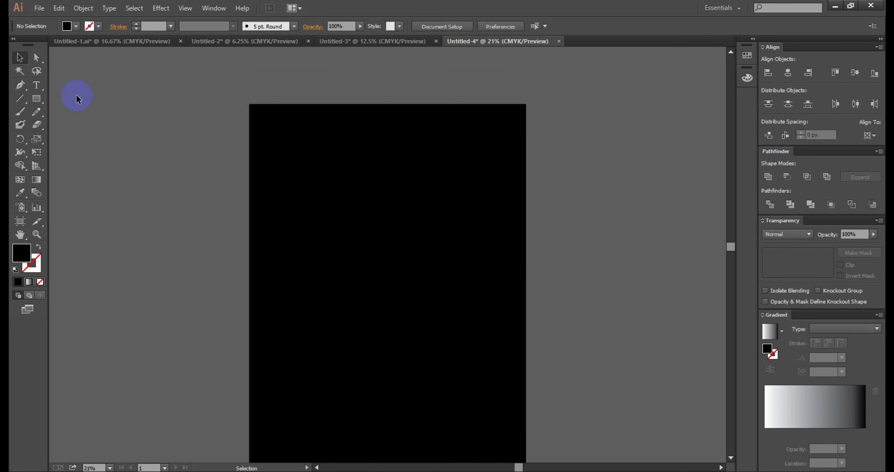
scroll(78, 96, up, 1)
scroll(207, 159, down, 3)
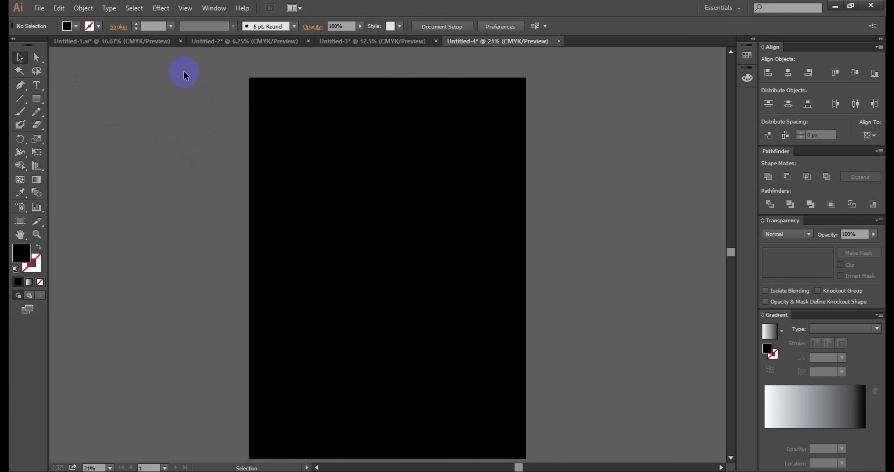
Drag the poster group from Untitled-1.ai into Untitled-4, placing it left of the black rectangle.
click(127, 40)
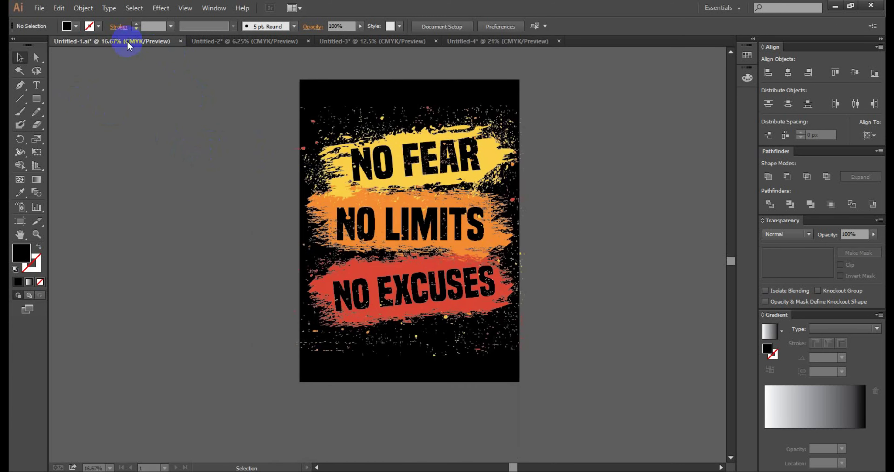
click(361, 184)
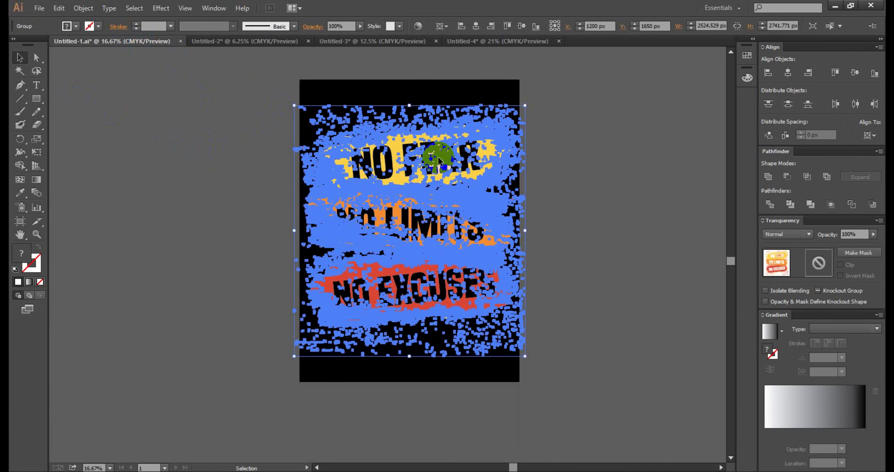
click(527, 156)
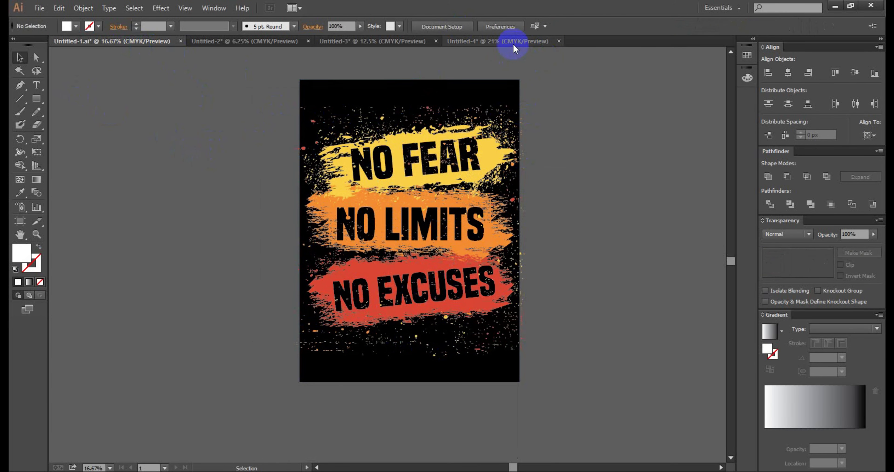
click(451, 169)
drag(453, 166, 482, 226)
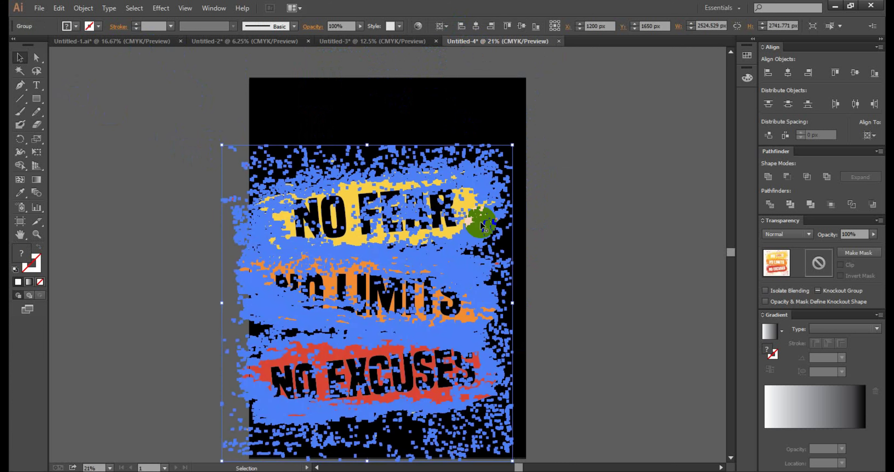
scroll(516, 222, down, 2)
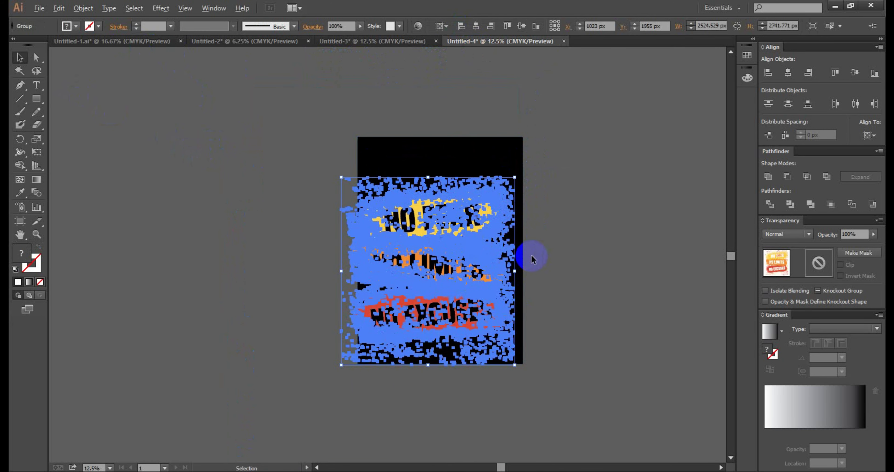
key(ctrl+minus)
mouse_move(456, 256)
mouse_down()
mouse_move(326, 257)
mouse_move(324, 240)
mouse_up()
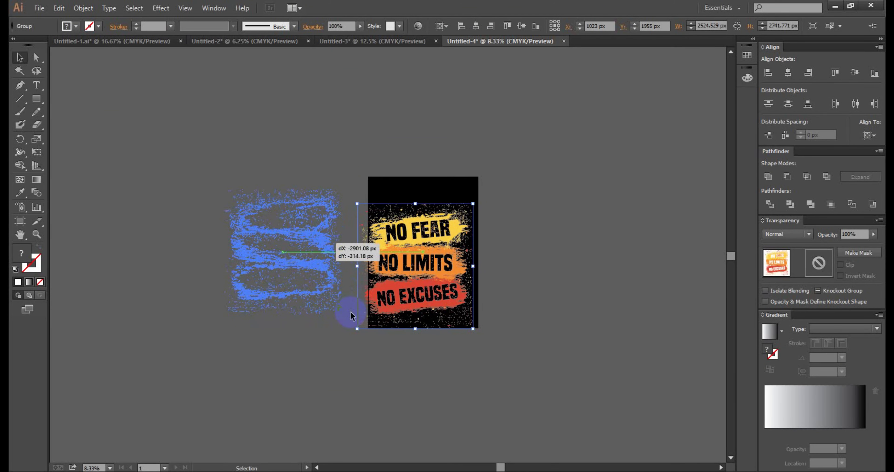
click(361, 265)
scroll(362, 264, up, 2)
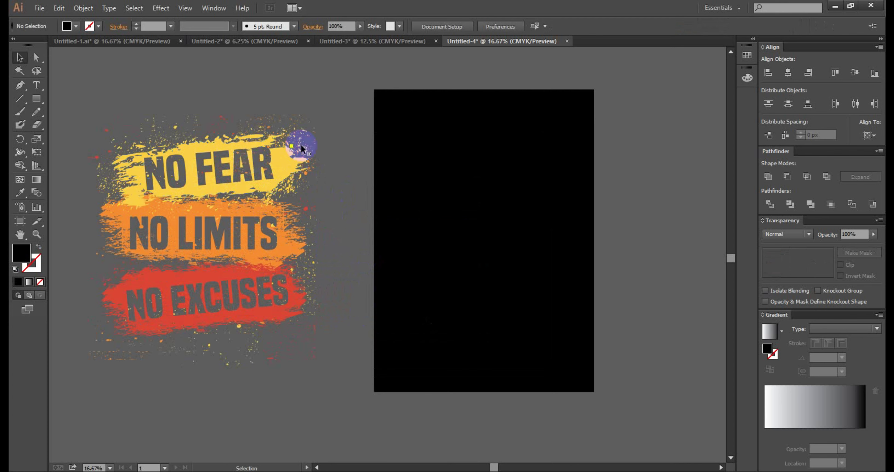
Add a placeholder text object reading 'asdsdfadfs' to the right of the black rectangle.
click(38, 85)
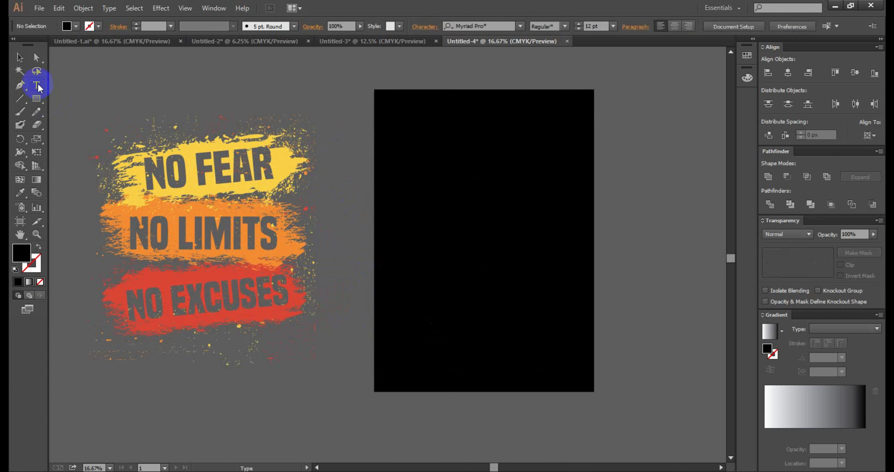
click(612, 142)
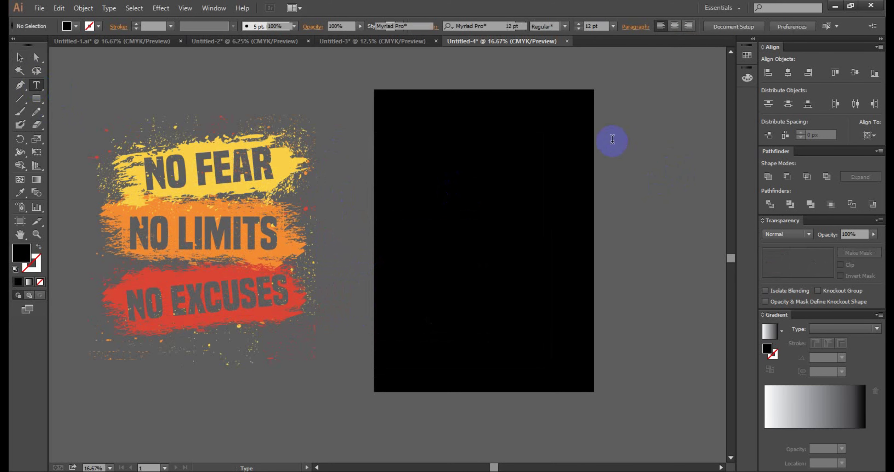
click(586, 184)
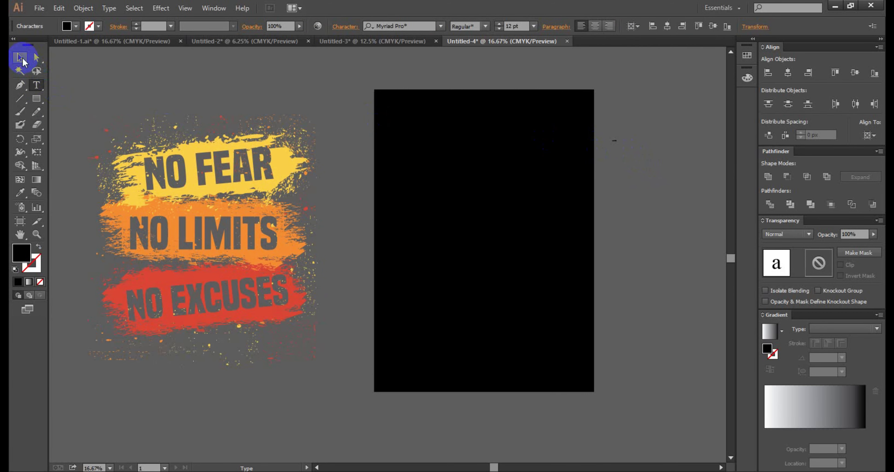
Move the placeholder text and scale it up from its corner to about 540.19 pt.
click(22, 62)
click(519, 130)
click(618, 142)
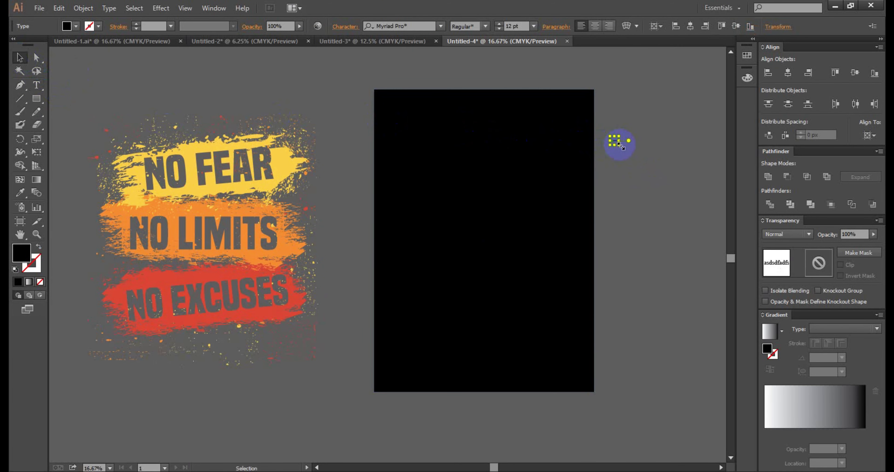
drag(620, 144, 423, 307)
click(385, 281)
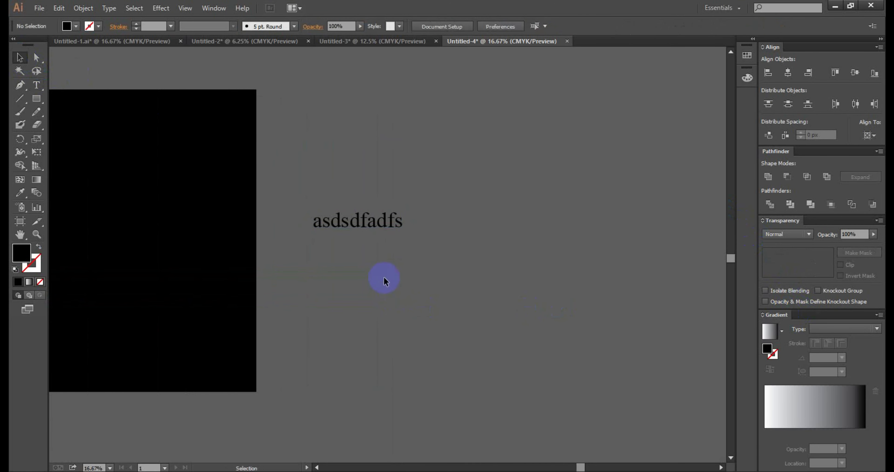
click(402, 225)
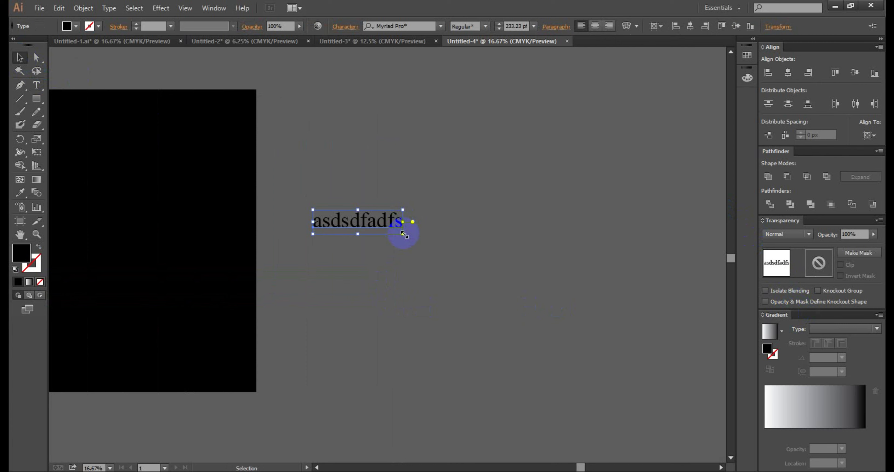
drag(404, 233, 416, 343)
drag(418, 343, 522, 298)
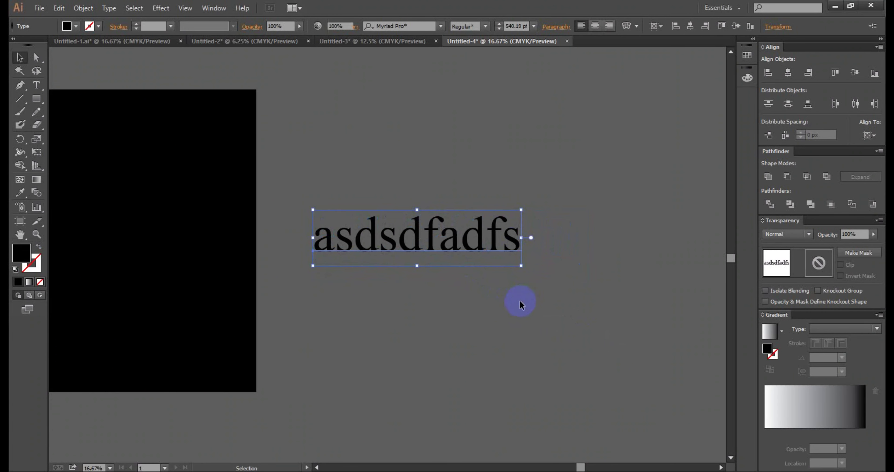
key(ctrl+minus)
key(ctrl+minus)
Replace the placeholder with 'no fear' and nudge it upward.
drag(466, 269, 462, 234)
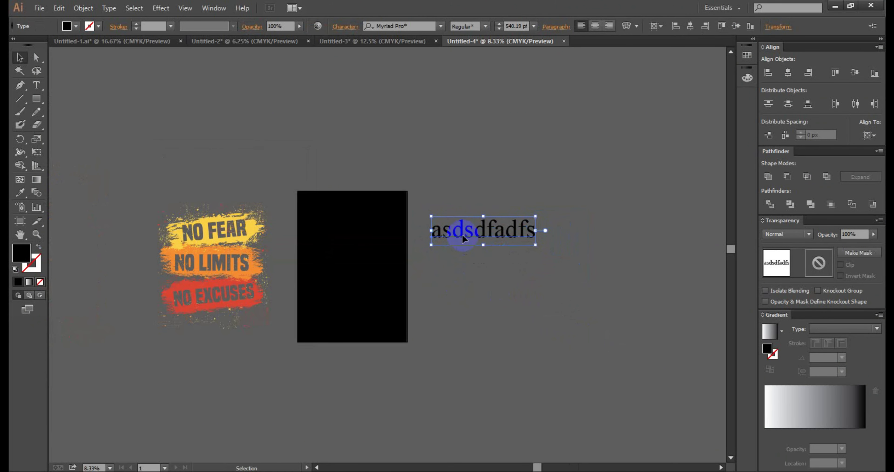
double_click(473, 229)
double_click(474, 229)
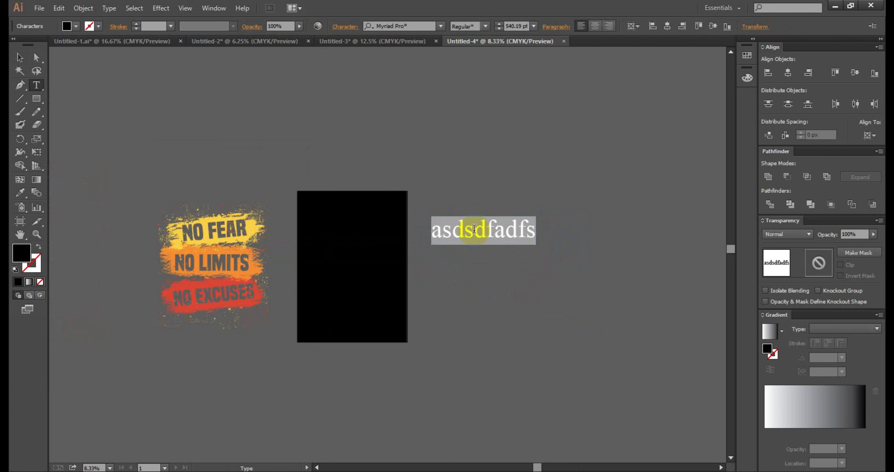
text(no fear)
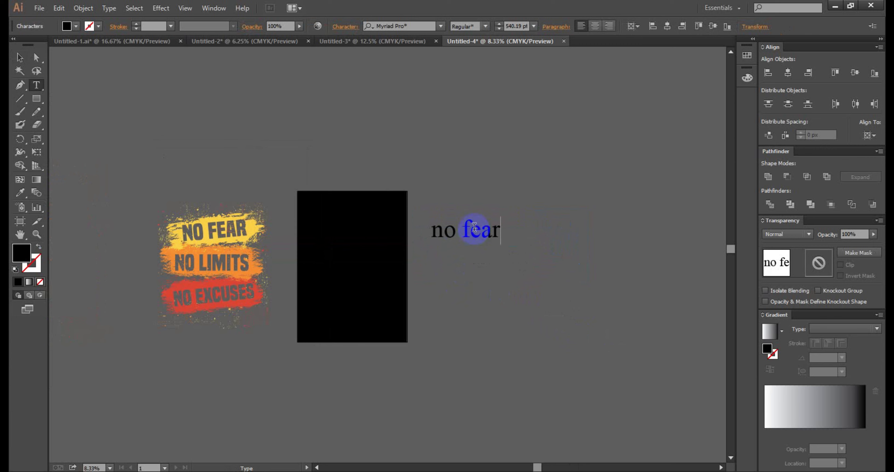
click(20, 58)
drag(465, 231, 464, 214)
Duplicate the 'no fear' line downward twice to make three stacked lines.
scroll(469, 214, up, 1)
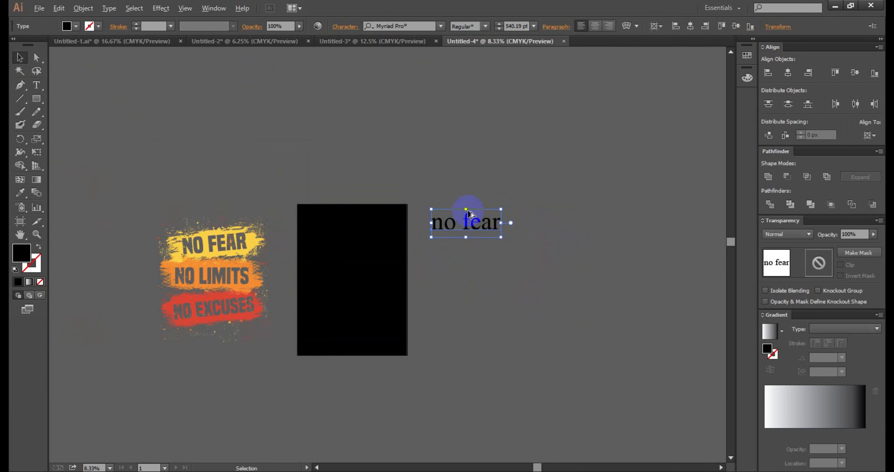
scroll(470, 214, down, 1)
scroll(480, 230, up, 2)
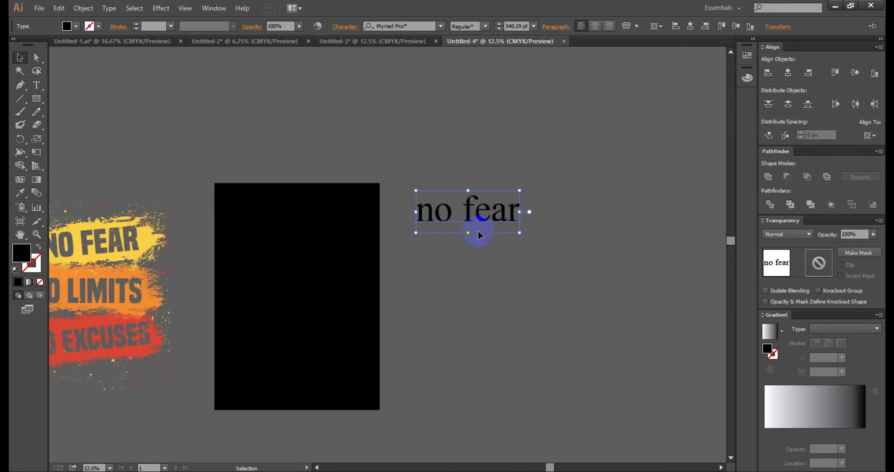
drag(478, 219, 483, 266)
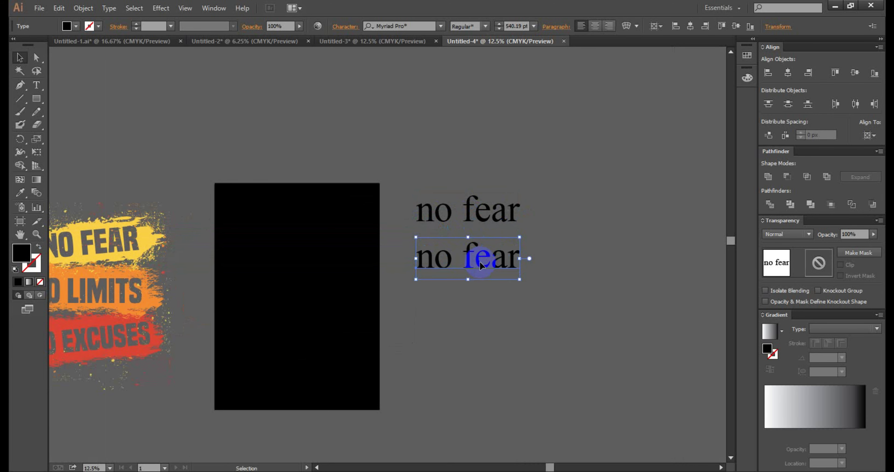
key(a)
key(ctrl+d)
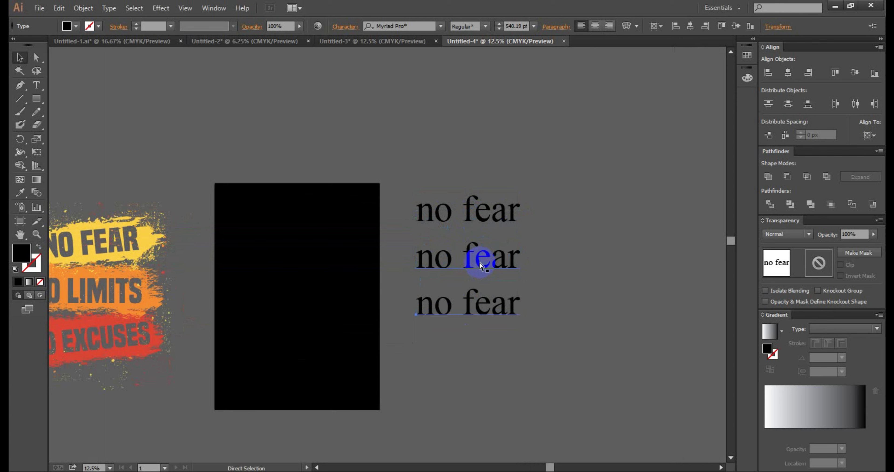
key(v)
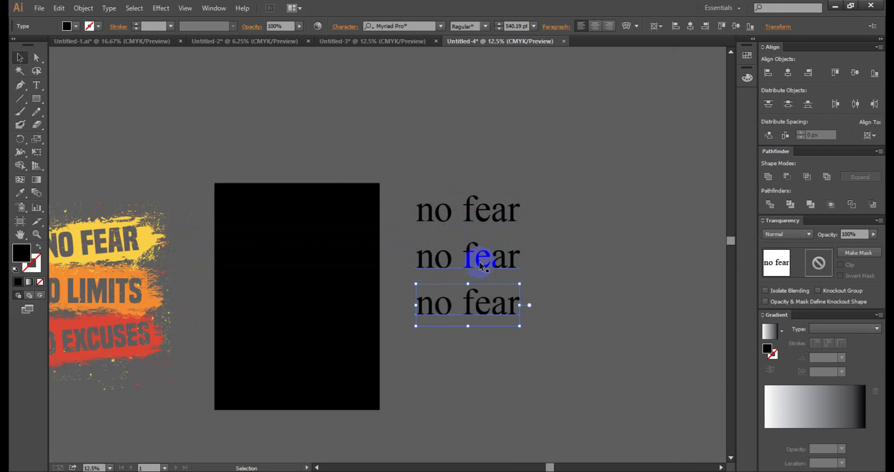
Retype the middle line as 'no limits' and the bottom line as 'no excuses'.
key(t)
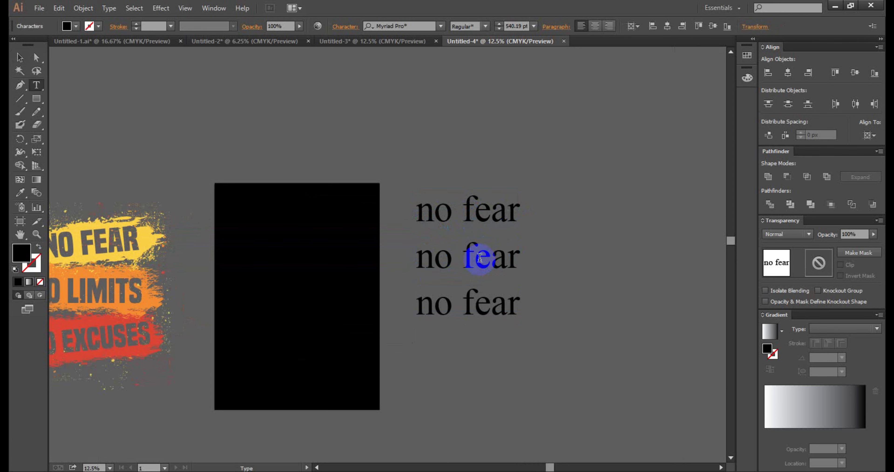
triple_click(480, 257)
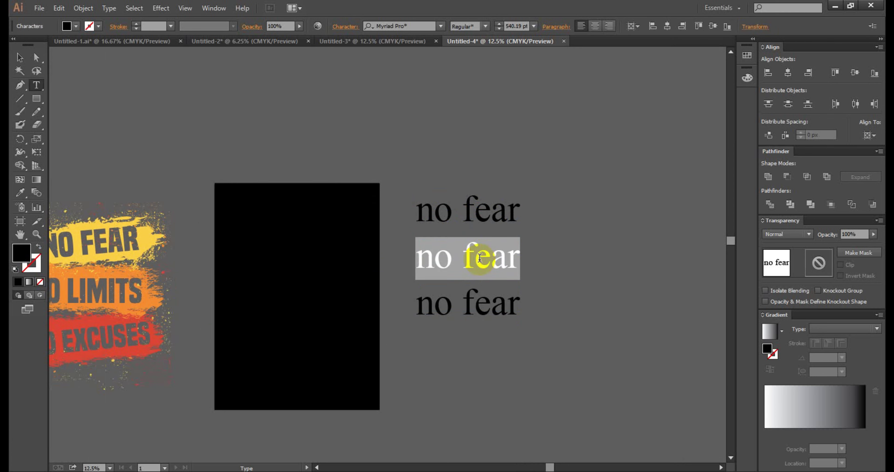
text(no limits)
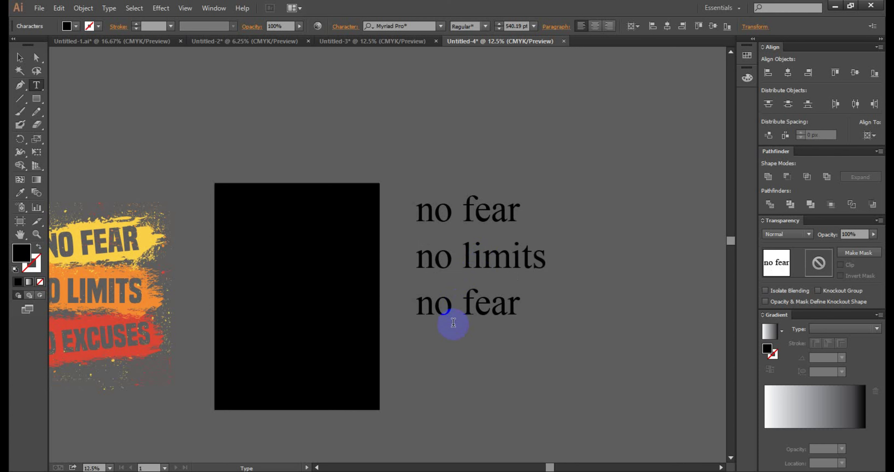
triple_click(454, 322)
text(no e)
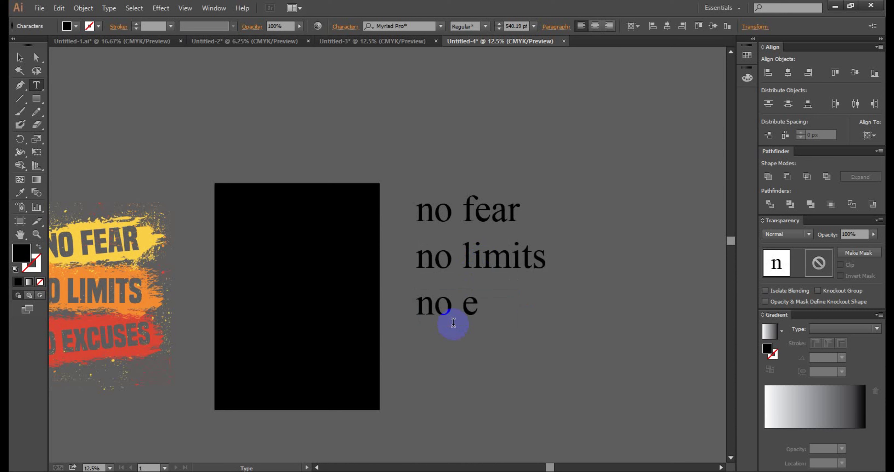
text(xcuses)
key(Escape)
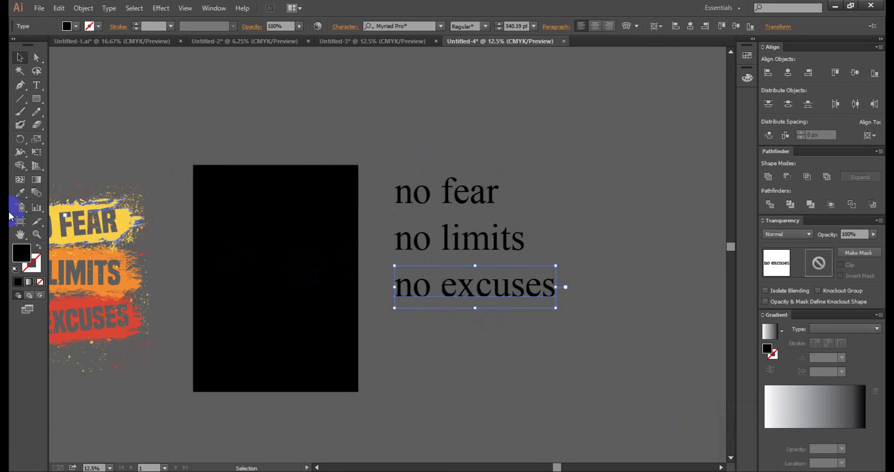
Set the 'no fear' line in the BuiltTitlingRg-Bold font.
click(594, 385)
click(465, 206)
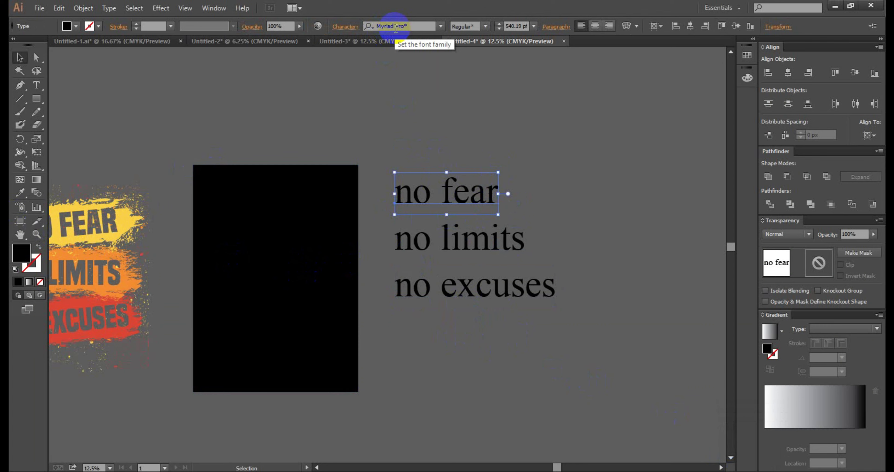
click(429, 85)
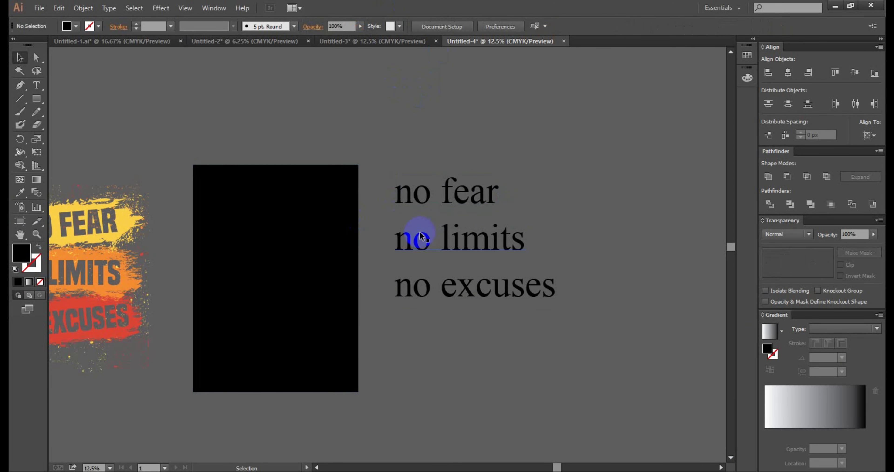
click(441, 204)
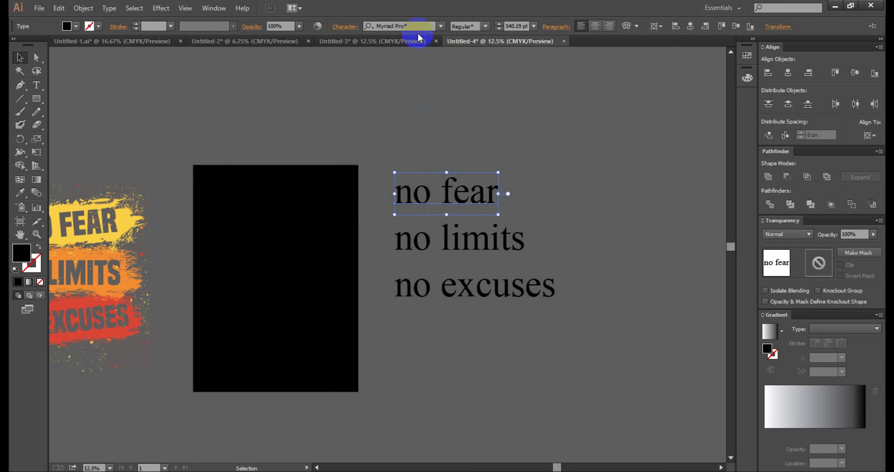
click(391, 24)
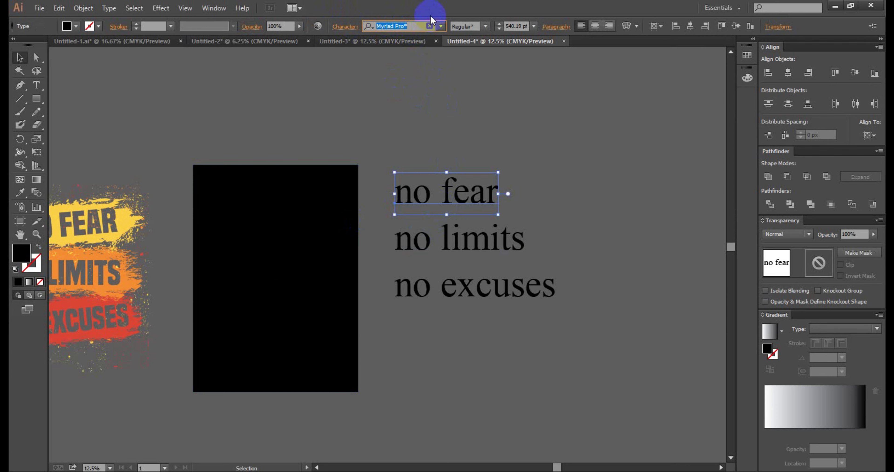
text(buit)
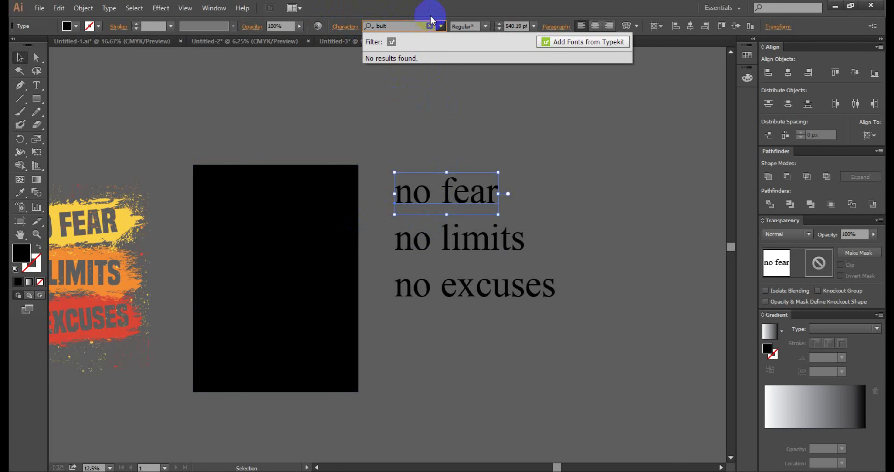
key(BackSpace)
key(BackSpace)
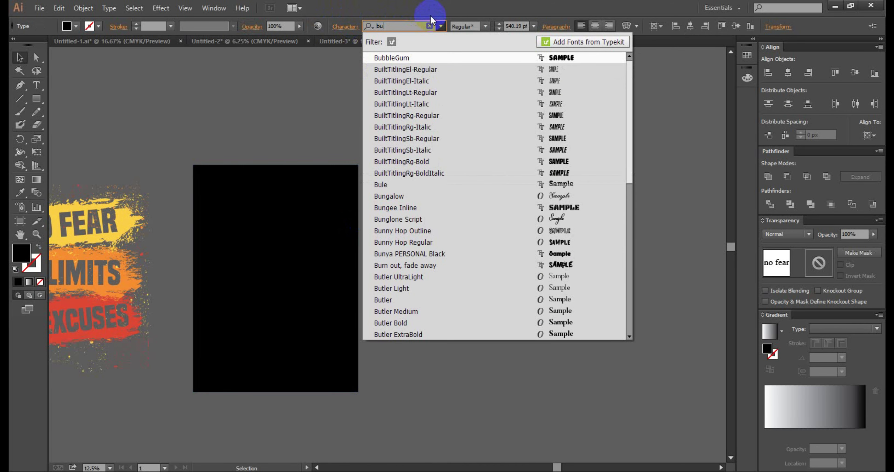
text(i)
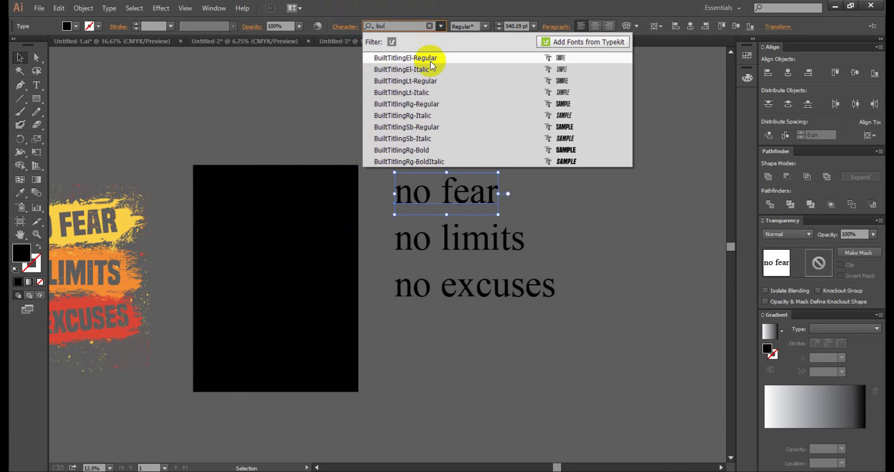
click(417, 153)
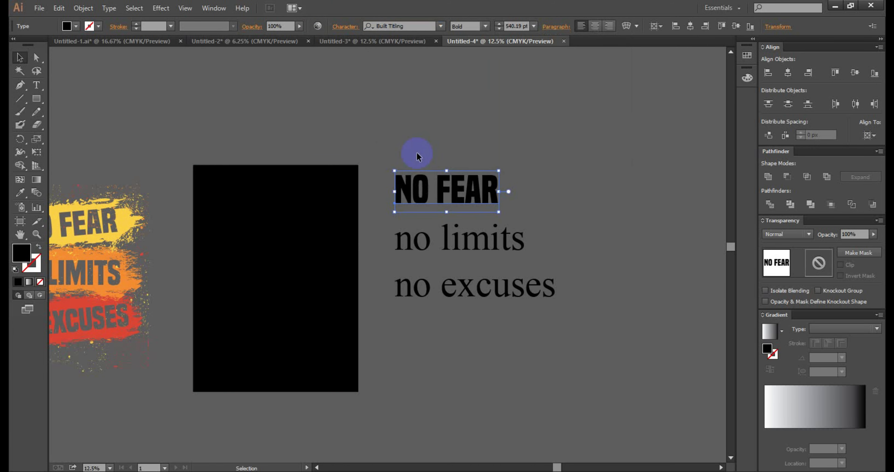
Select the 'no limits' and 'no excuses' lines together.
click(417, 153)
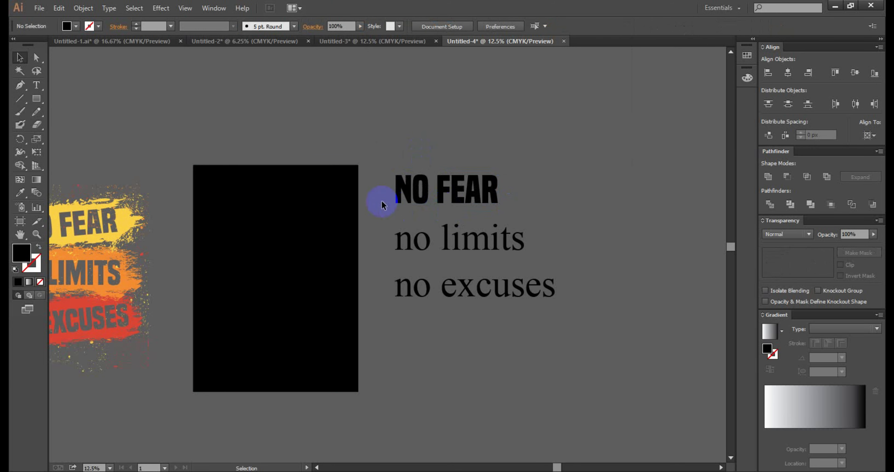
click(474, 230)
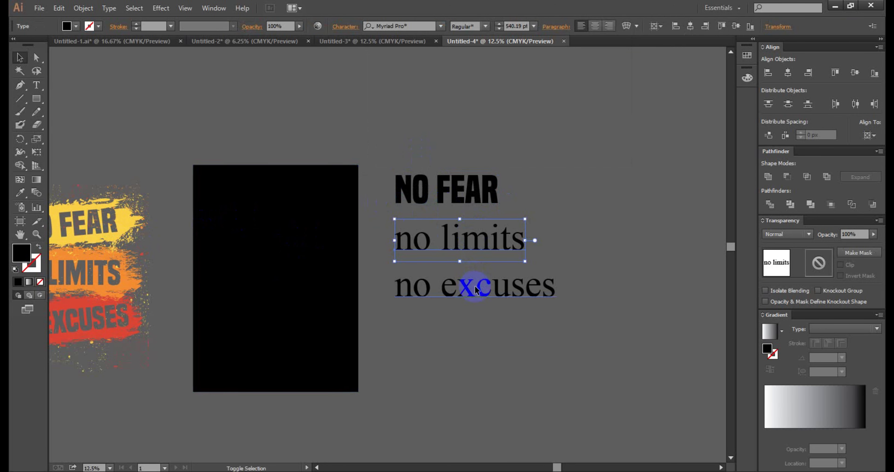
drag(575, 344, 385, 220)
click(481, 371)
click(463, 286)
click(465, 246)
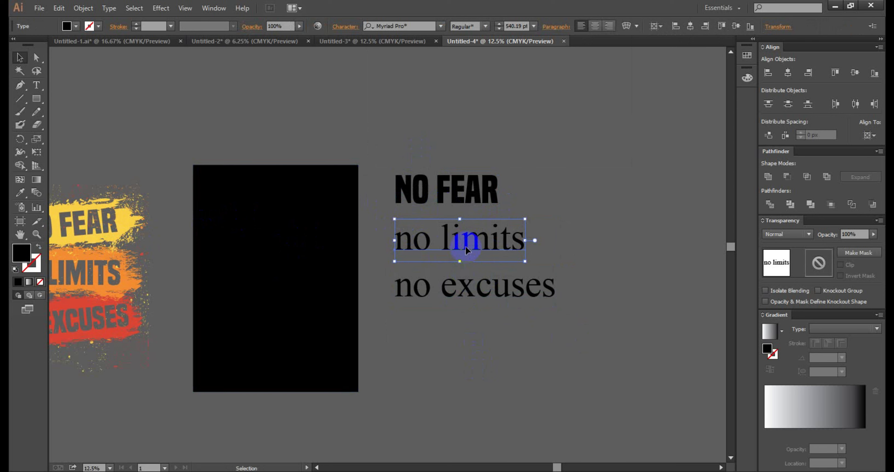
shift+click(482, 291)
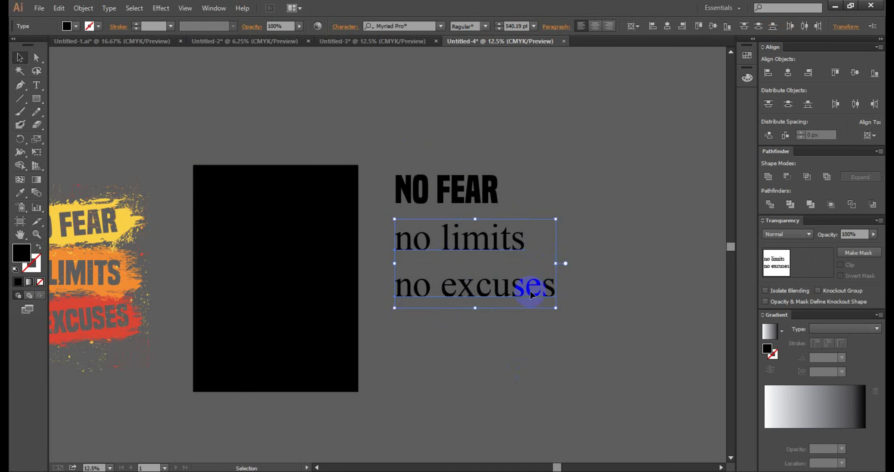
click(20, 192)
Copy the NO FEAR bold font onto the NO LIMITS and NO EXCUSES lines with the Eyedropper.
click(436, 240)
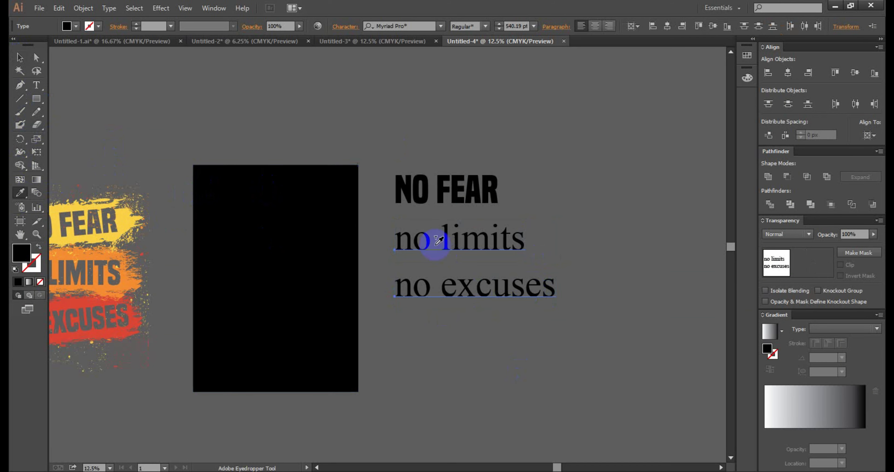
click(457, 184)
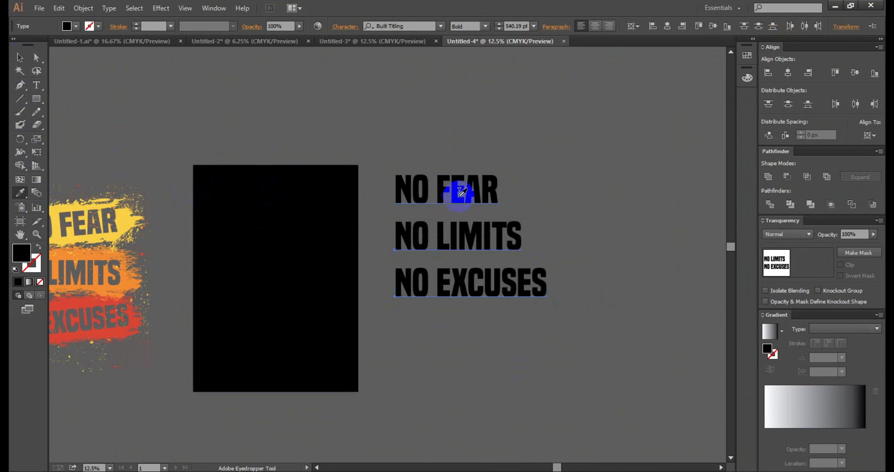
click(20, 57)
click(299, 118)
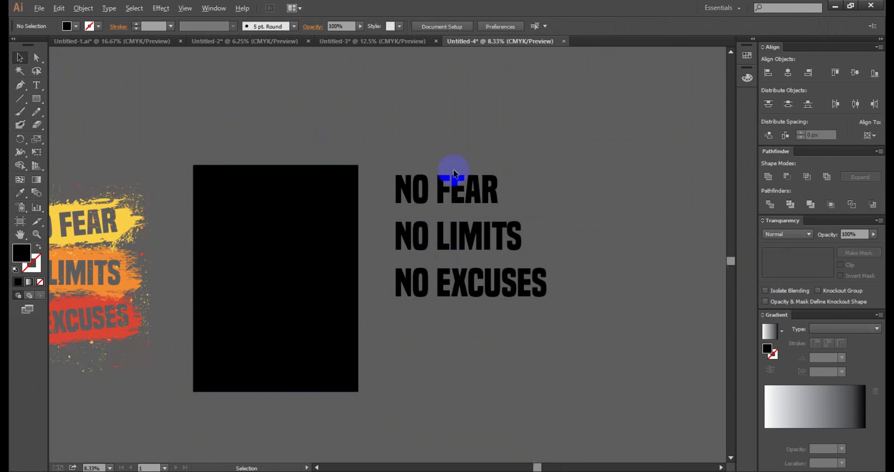
Duplicate the three text lines to the top left of the canvas.
scroll(454, 170, down, 1)
drag(486, 149, 538, 291)
click(508, 297)
click(486, 236)
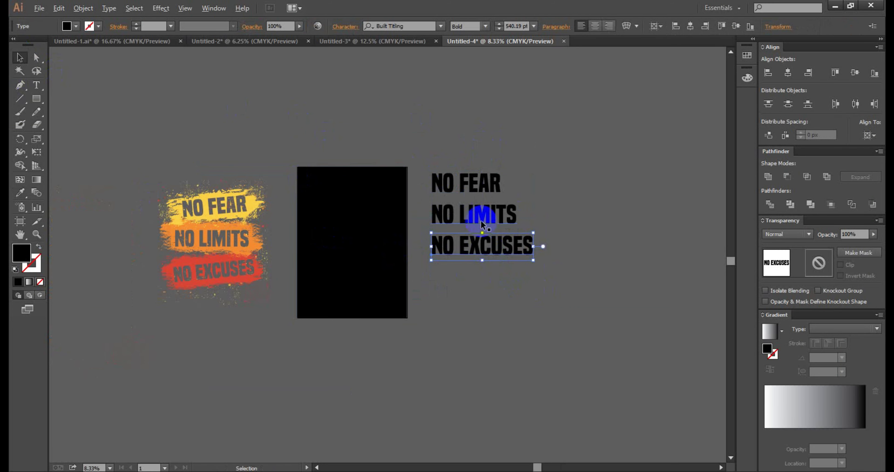
shift+click(470, 189)
drag(500, 224, 154, 102)
click(460, 106)
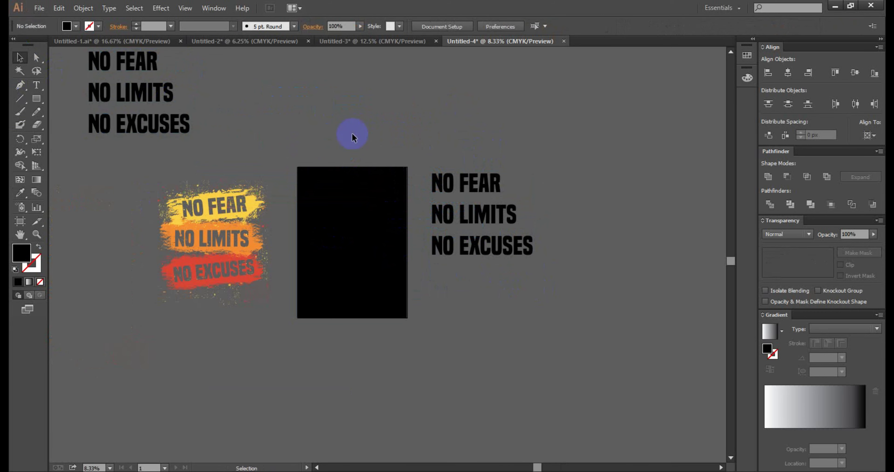
click(493, 200)
click(572, 316)
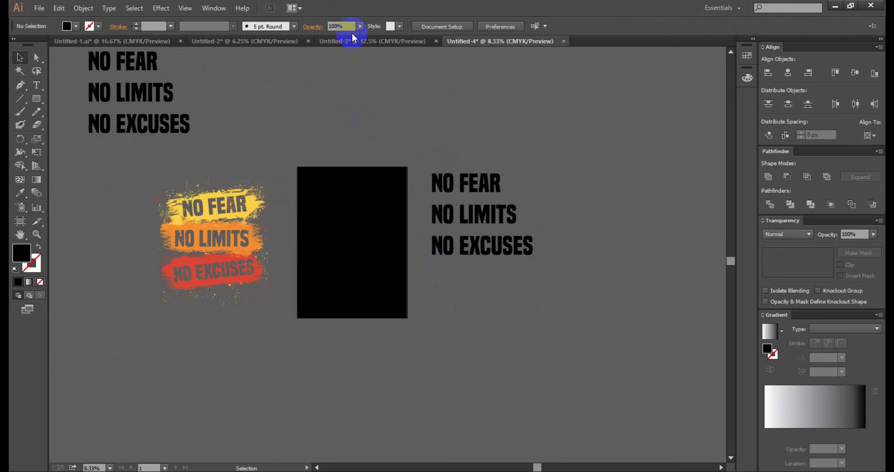
Switch to the Untitled-2 document containing the black brush strokes.
key(alt)
scroll(221, 272, up, 3)
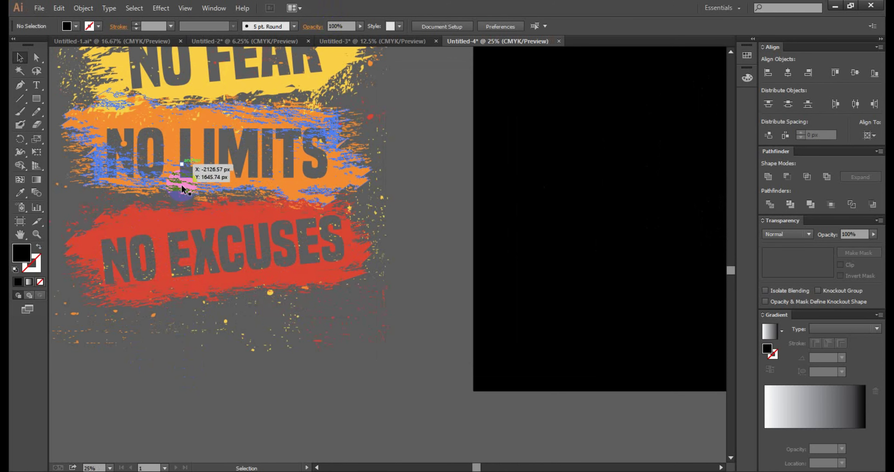
scroll(166, 221, down, 1)
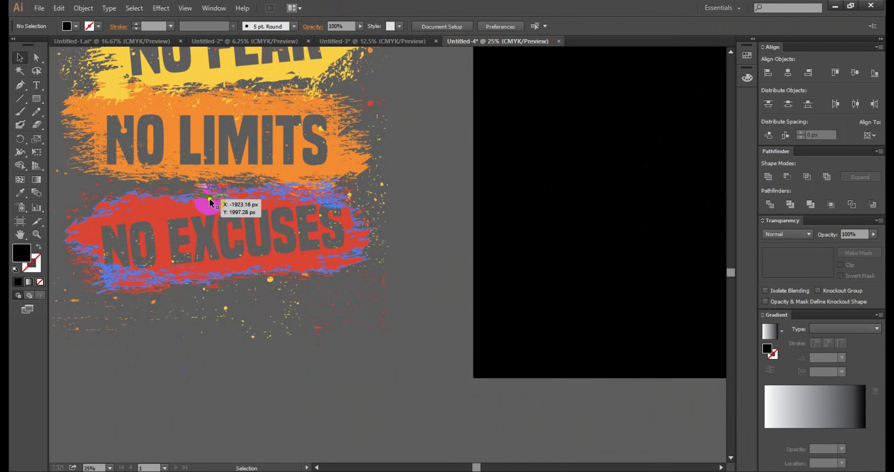
scroll(181, 203, up, 4)
scroll(208, 139, up, 1)
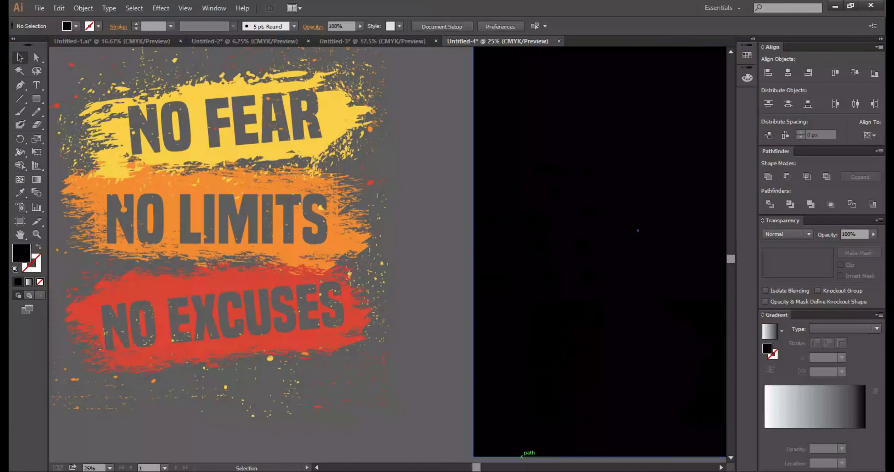
click(338, 39)
click(249, 41)
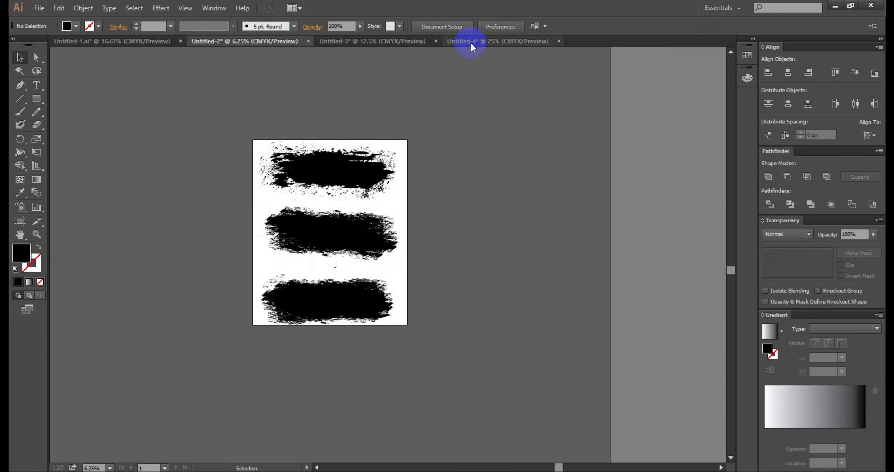
Marquee-select the three black brush strokes in Untitled-2 and drag them into Untitled-4.
scroll(314, 370, up, 1)
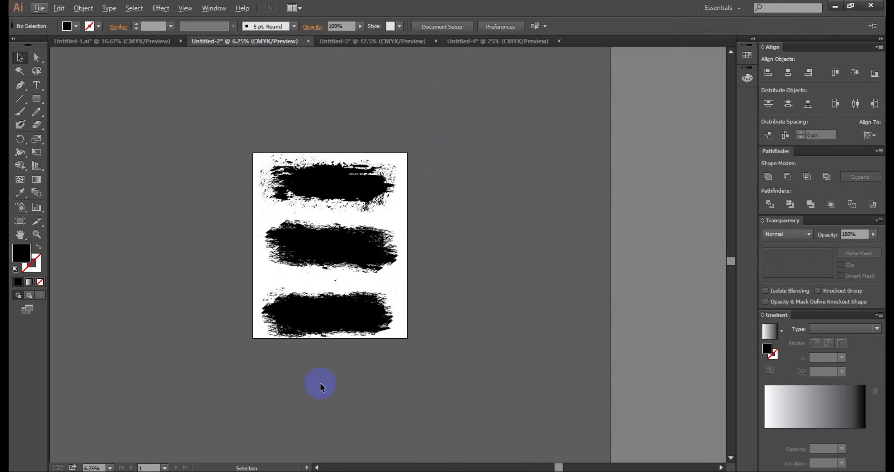
scroll(320, 382, up, 1)
scroll(322, 380, up, 1)
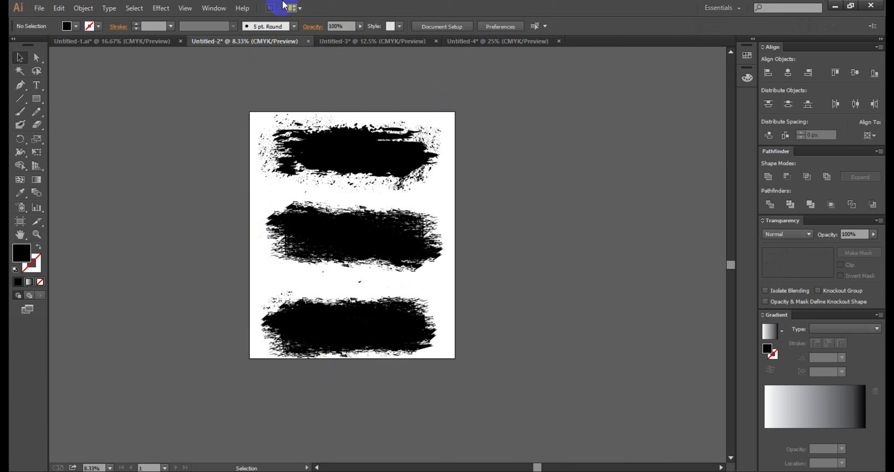
click(379, 182)
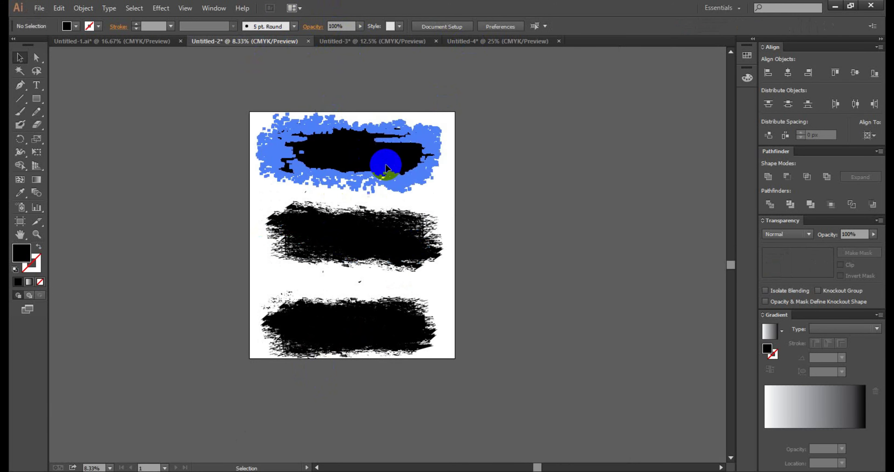
click(482, 284)
drag(445, 368, 234, 118)
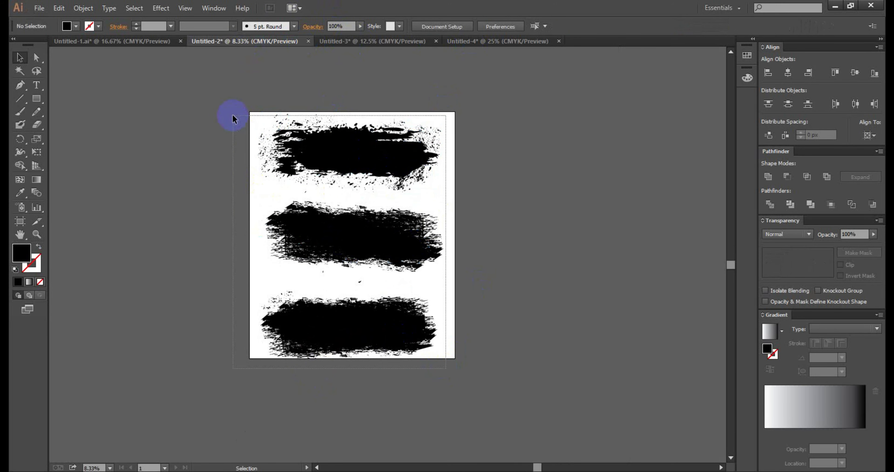
drag(386, 143, 565, 201)
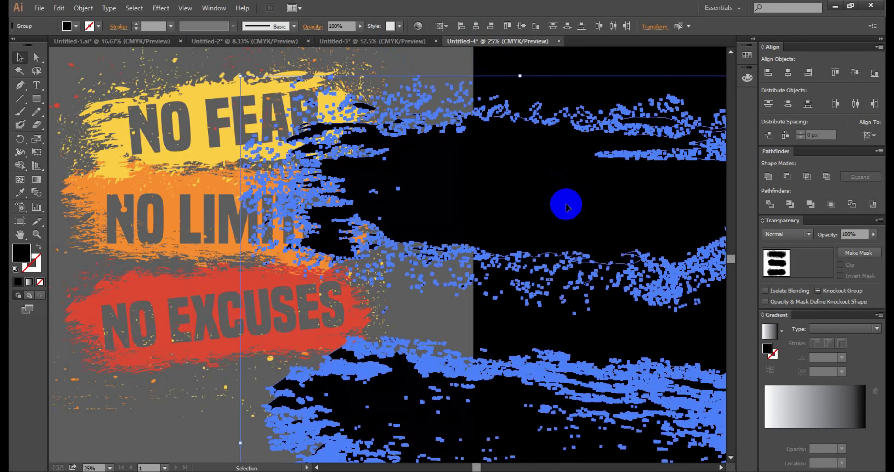
Position the three black brush strokes below the right-hand NO FEAR / NO LIMITS / NO EXCUSES text.
scroll(566, 208, down, 1)
scroll(567, 212, down, 1)
mouse_move(341, 201)
mouse_down()
mouse_move(403, 281)
mouse_move(444, 279)
mouse_move(492, 258)
mouse_up()
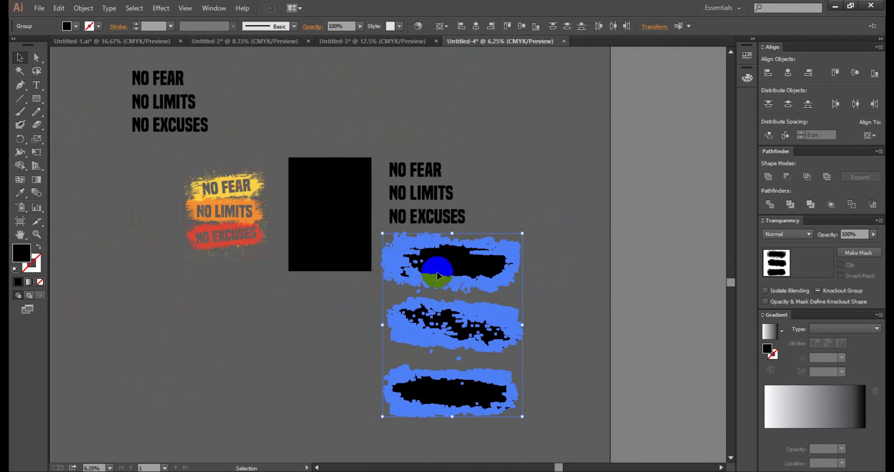
click(363, 267)
click(364, 300)
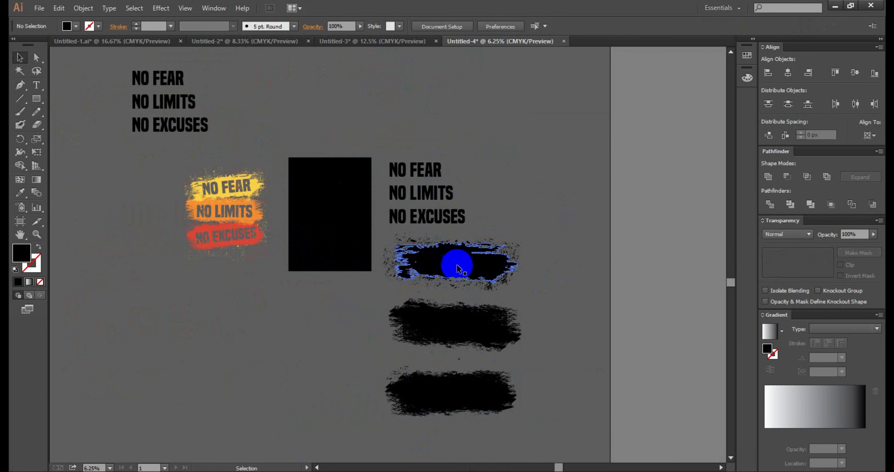
scroll(462, 258, up, 1)
Marquee-select the three-line text block and apply Create Outlines.
click(488, 180)
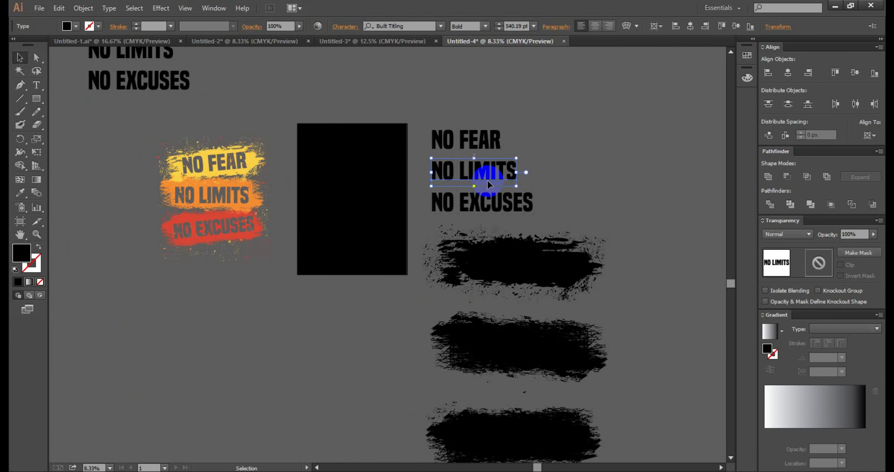
scroll(497, 174, up, 2)
scroll(500, 174, up, 1)
click(610, 214)
scroll(604, 215, down, 1)
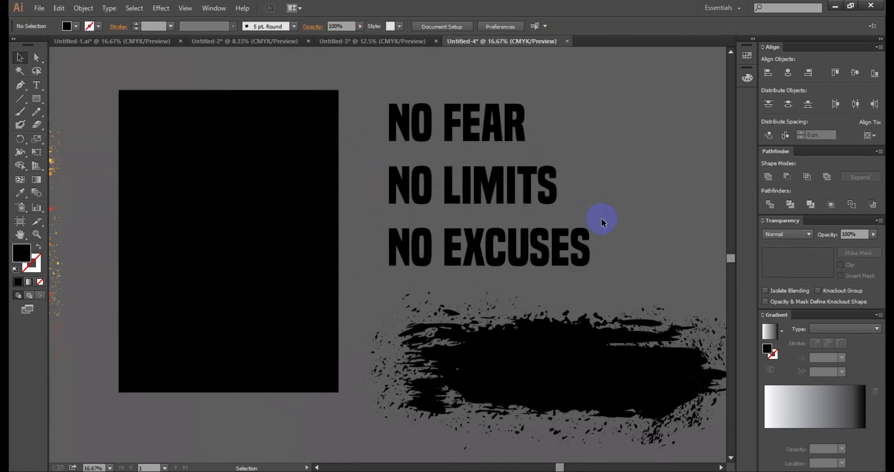
click(512, 180)
click(599, 130)
drag(571, 207, 593, 253)
right_click(598, 254)
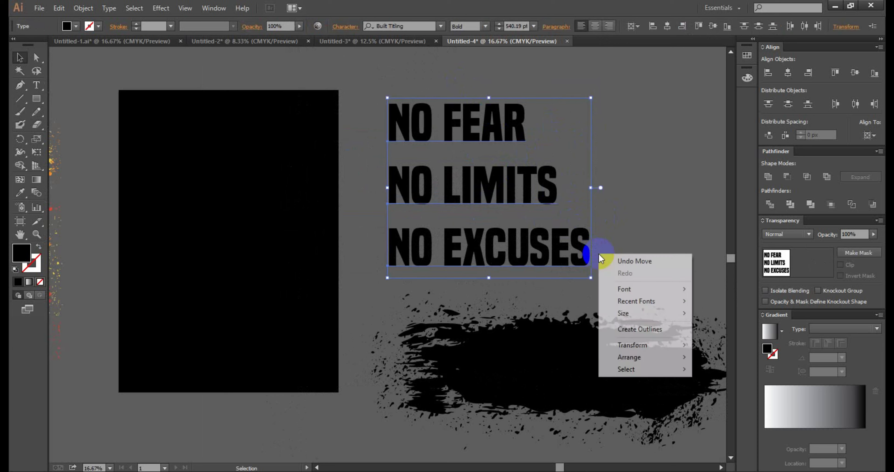
click(617, 329)
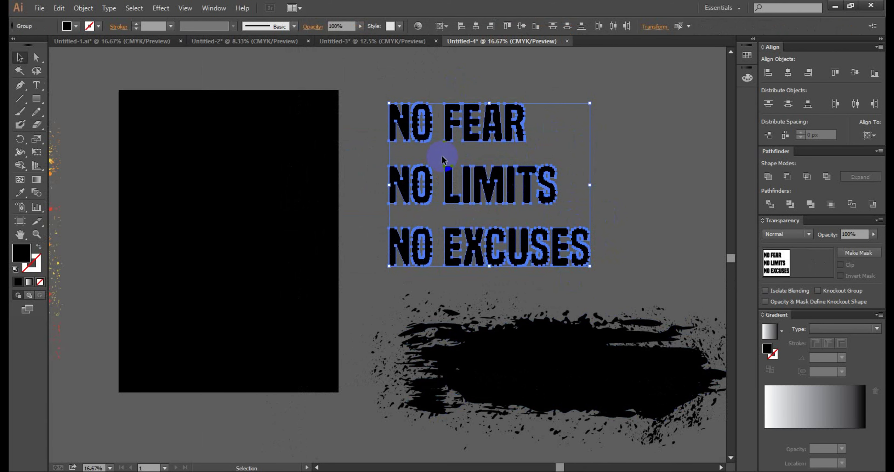
Enter the outlined group to check the letter shapes, then select the outlined lines.
double_click(491, 125)
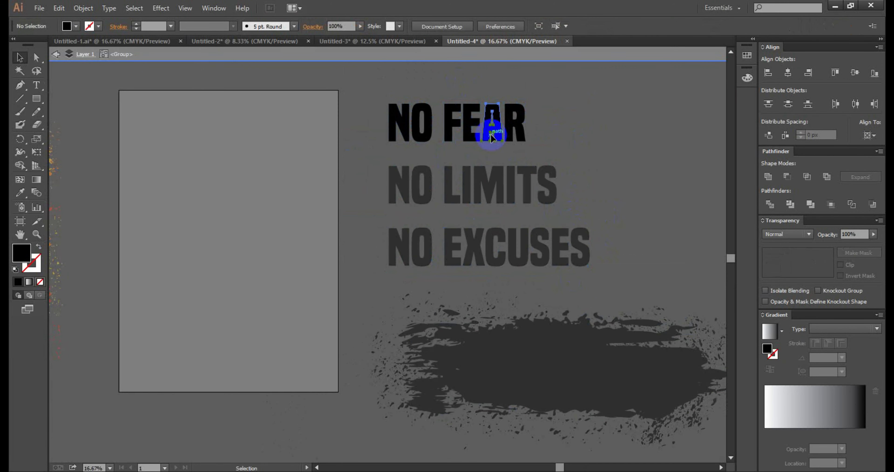
click(503, 135)
double_click(544, 133)
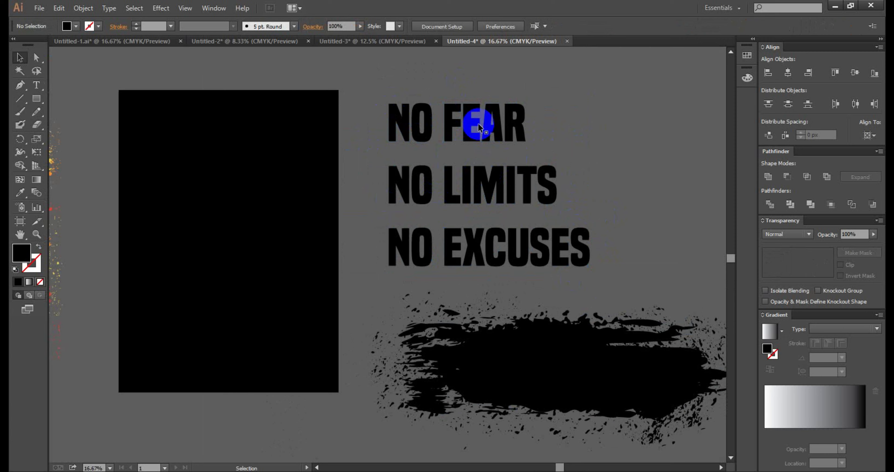
click(419, 124)
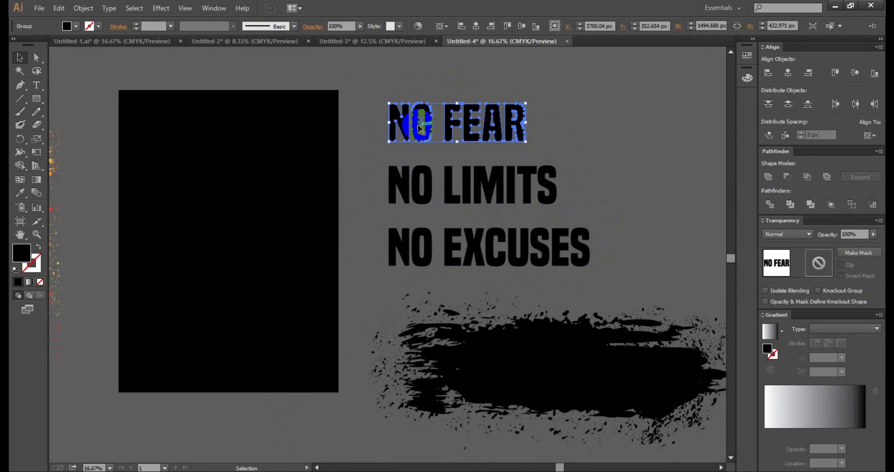
click(658, 154)
scroll(509, 176, up, 2)
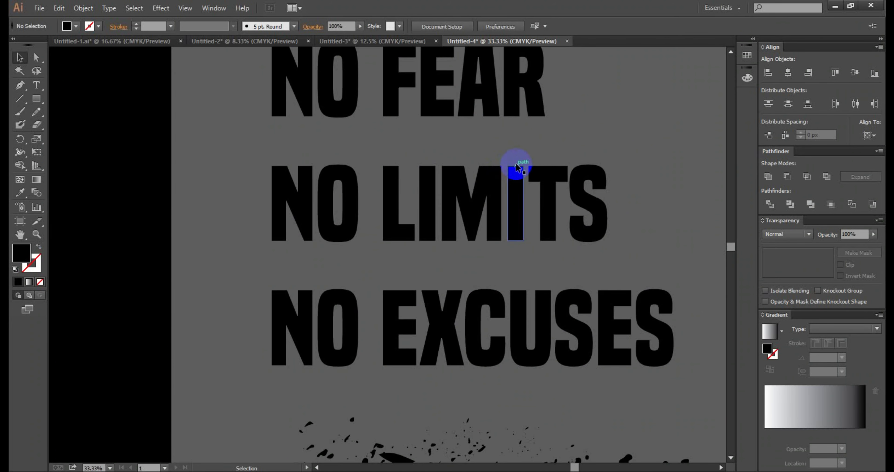
click(517, 172)
scroll(517, 173, down, 2)
Fill the top brush stroke with the NO FEAR yellow sampled from the reference poster.
key(ctrl+shift+a)
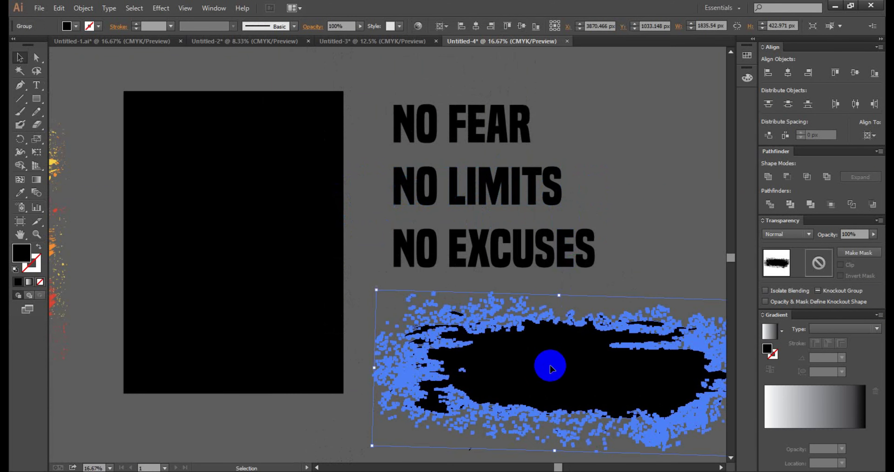
scroll(528, 309, down, 2)
click(527, 310)
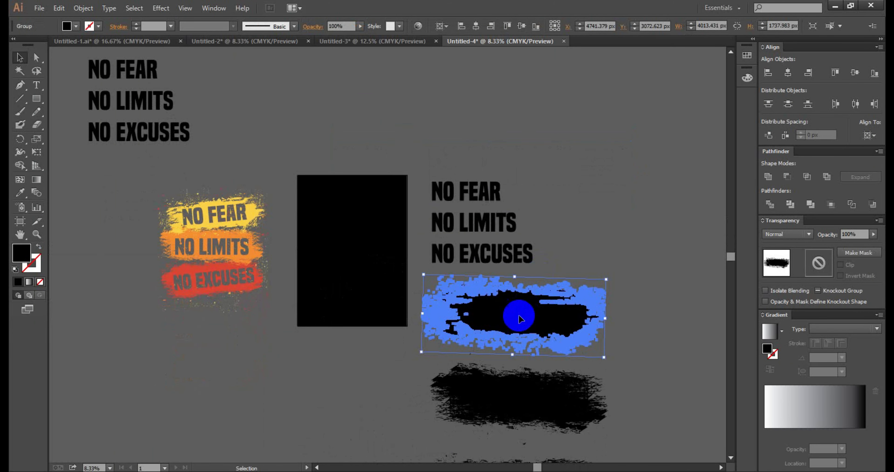
click(20, 193)
click(250, 213)
click(252, 210)
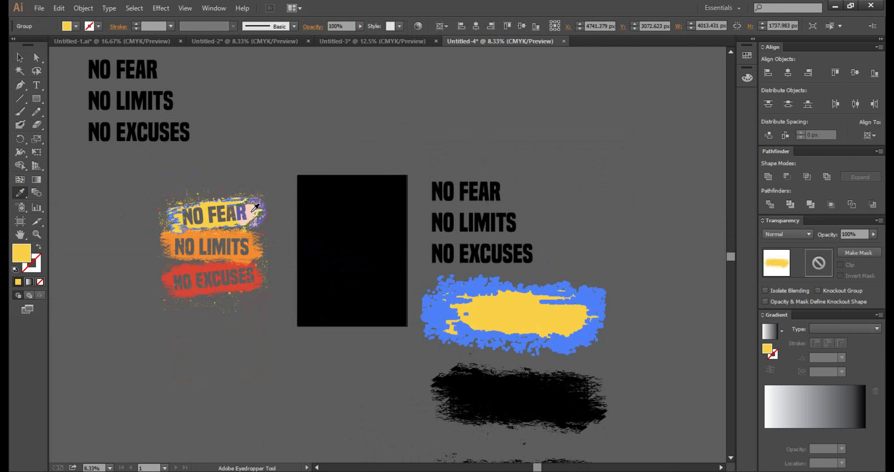
Fill the second stroke with the reference orange and the lowest with the reference red.
click(18, 59)
click(466, 387)
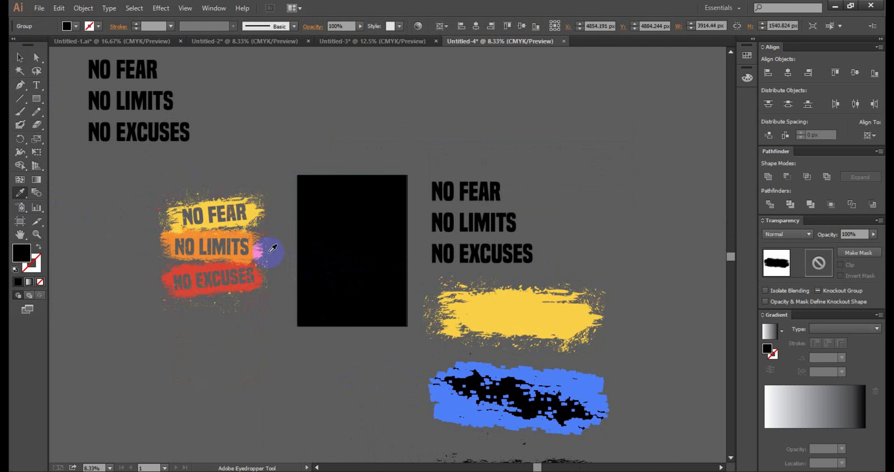
click(271, 251)
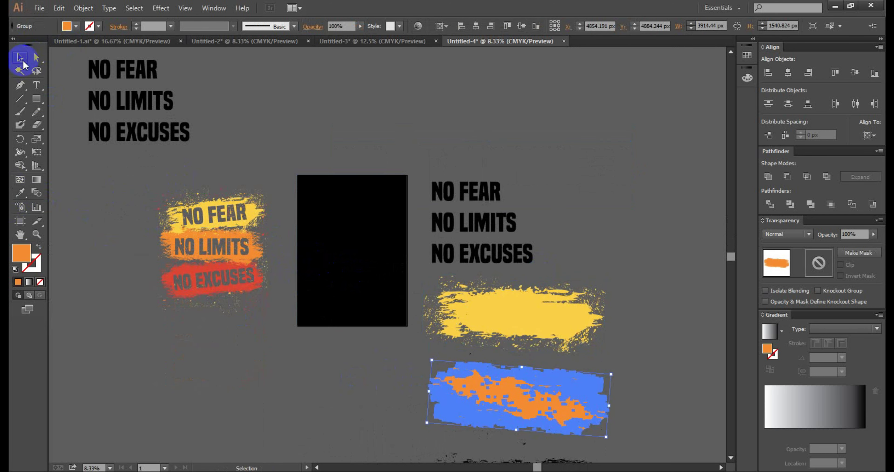
scroll(397, 329, down, 3)
click(469, 420)
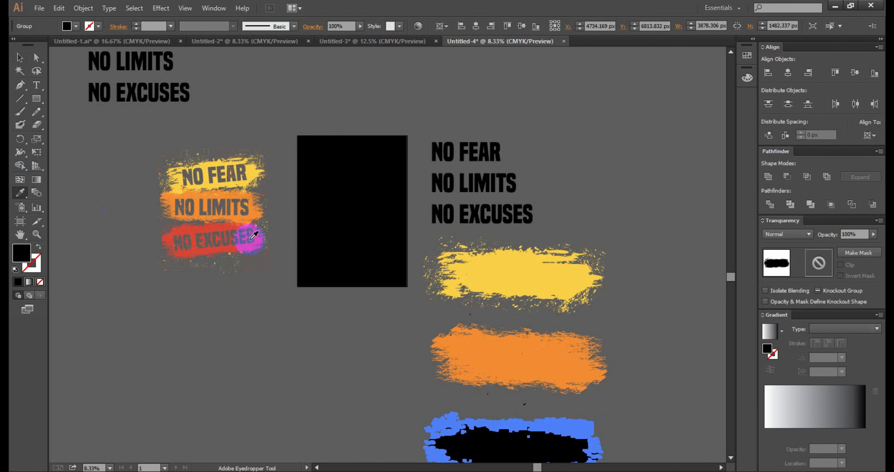
click(261, 239)
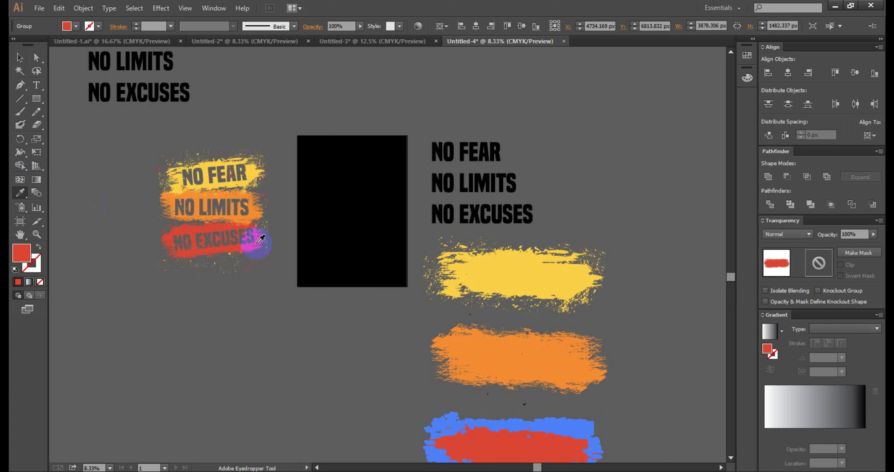
click(73, 124)
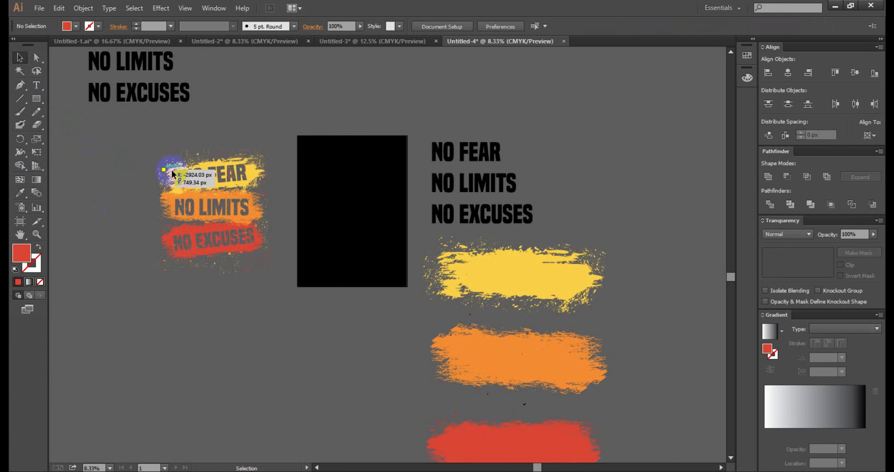
scroll(325, 245, down, 2)
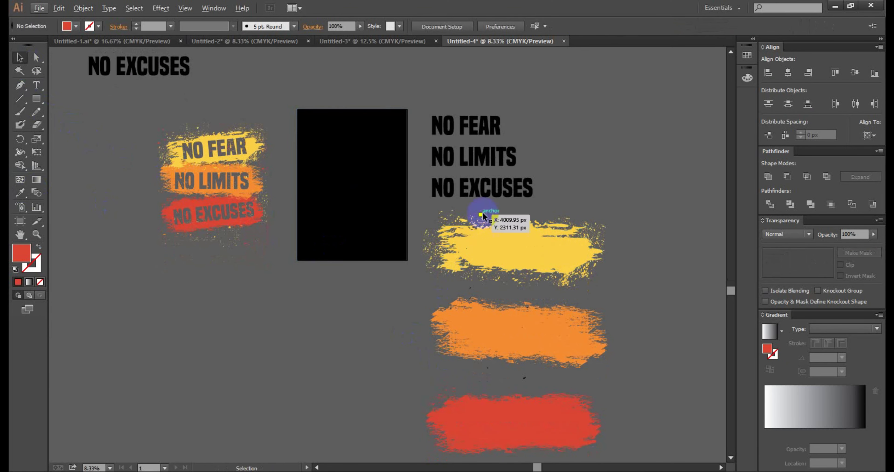
Move the three coloured strokes onto the black rectangle and scale them down to fit.
mouse_move(489, 208)
mouse_down()
mouse_move(565, 413)
mouse_move(560, 422)
mouse_up()
mouse_move(539, 394)
mouse_down()
mouse_move(376, 309)
mouse_move(393, 271)
mouse_up()
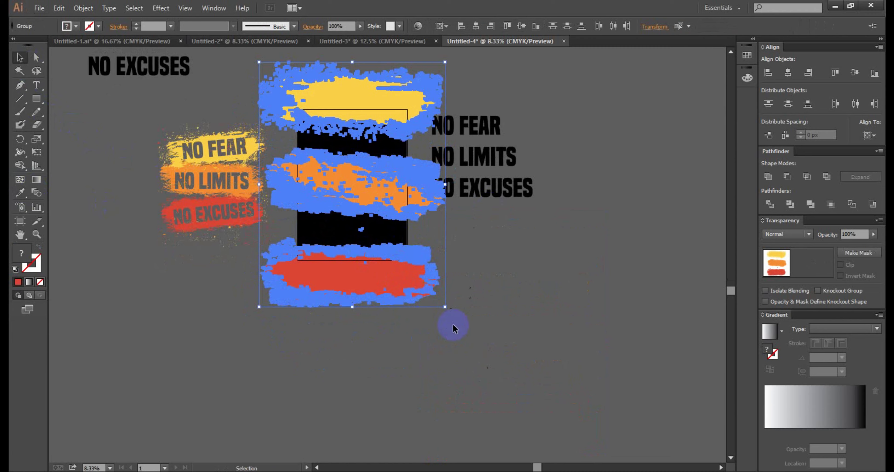
mouse_move(445, 307)
mouse_down()
mouse_move(411, 235)
mouse_move(337, 138)
mouse_move(342, 146)
mouse_up()
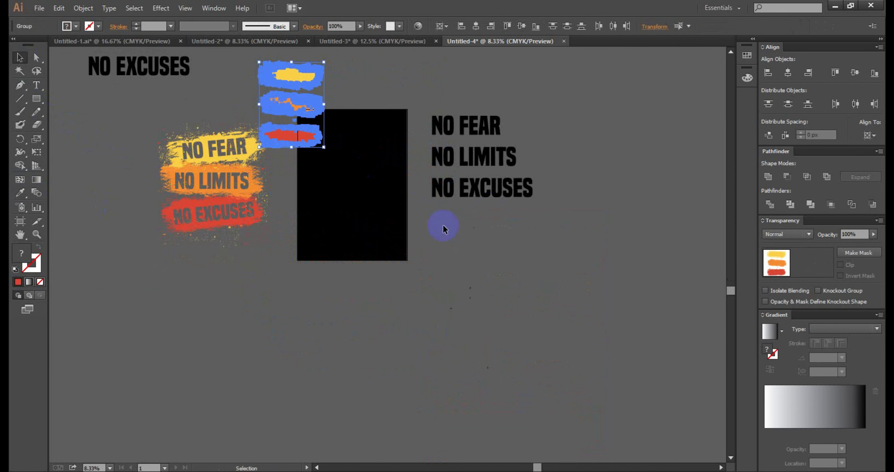
Group the strokes and centre them horizontally and vertically on the rectangle.
right_click(283, 94)
click(309, 144)
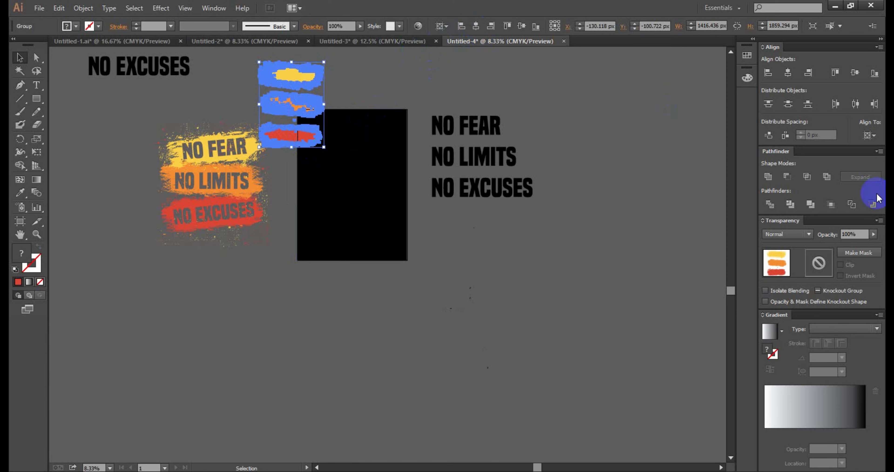
click(787, 74)
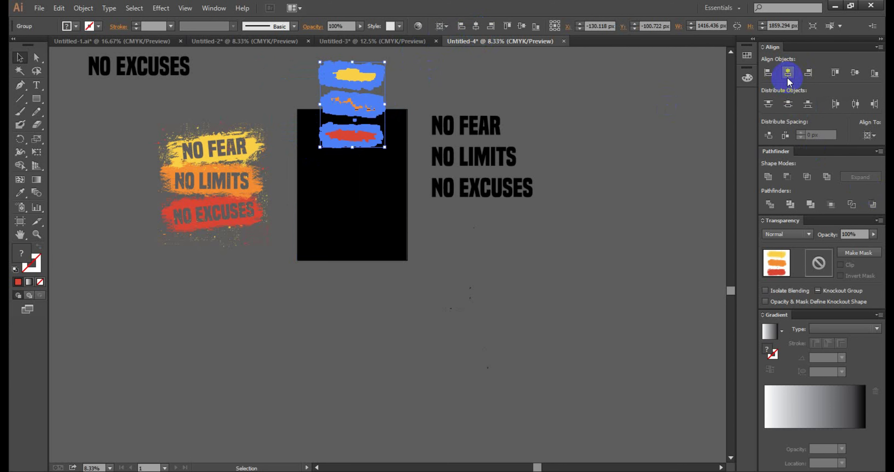
click(855, 73)
Ungroup the yellow, orange and red brush strokes of the brush group.
click(555, 267)
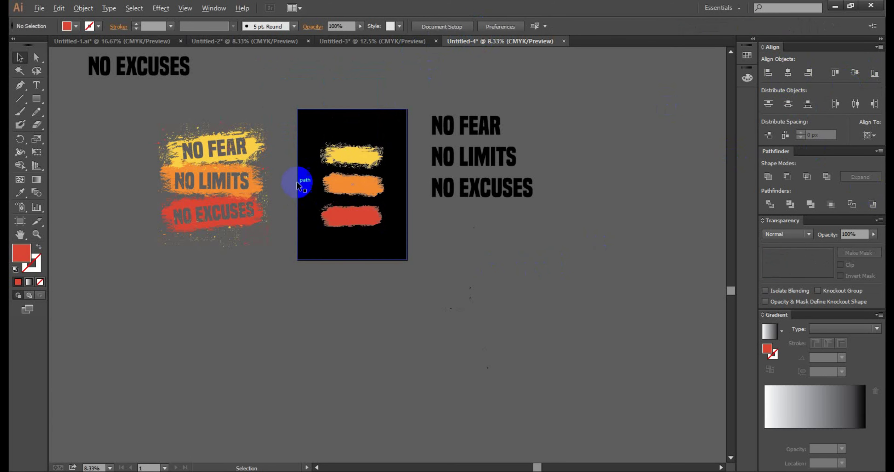
scroll(323, 146, up, 1)
scroll(409, 190, up, 2)
scroll(409, 191, up, 1)
drag(304, 139, 584, 173)
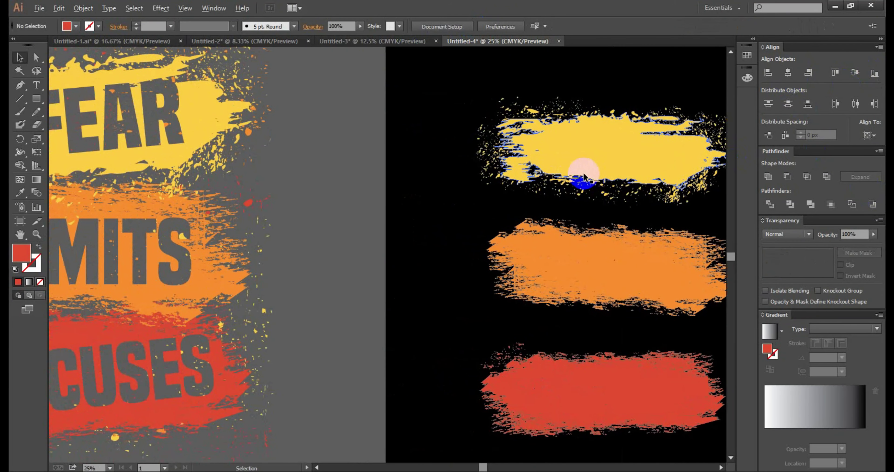
right_click(584, 176)
click(569, 161)
right_click(570, 166)
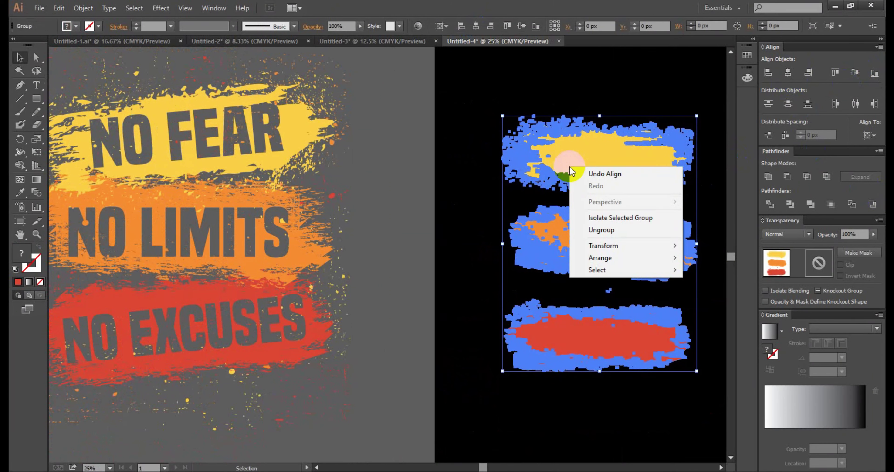
click(591, 232)
click(606, 187)
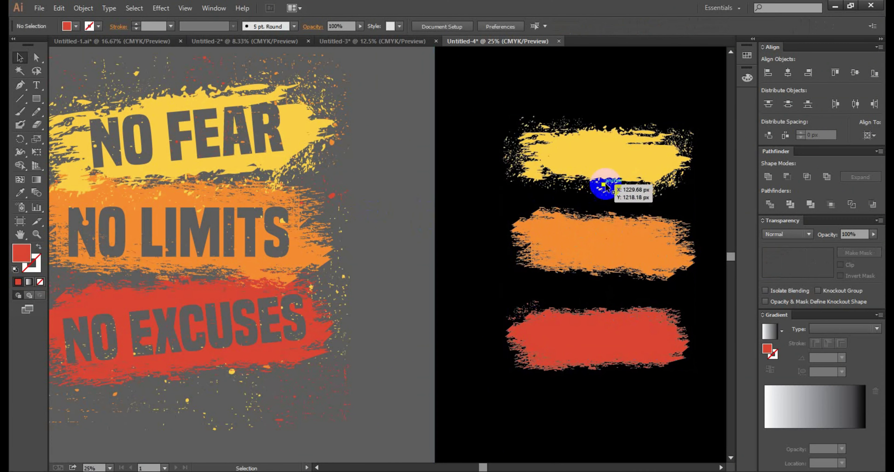
Tilt the yellow stroke slightly and set the orange stroke near level, up toward the yellow.
click(606, 184)
drag(498, 195, 487, 219)
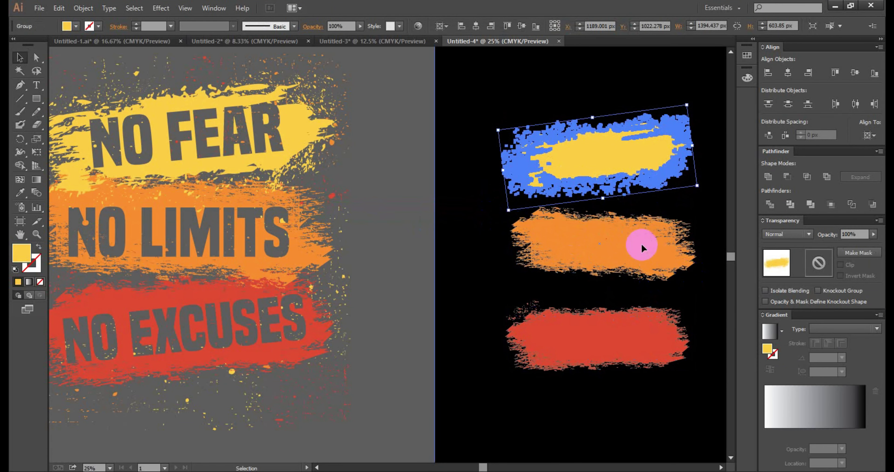
click(678, 270)
click(678, 270)
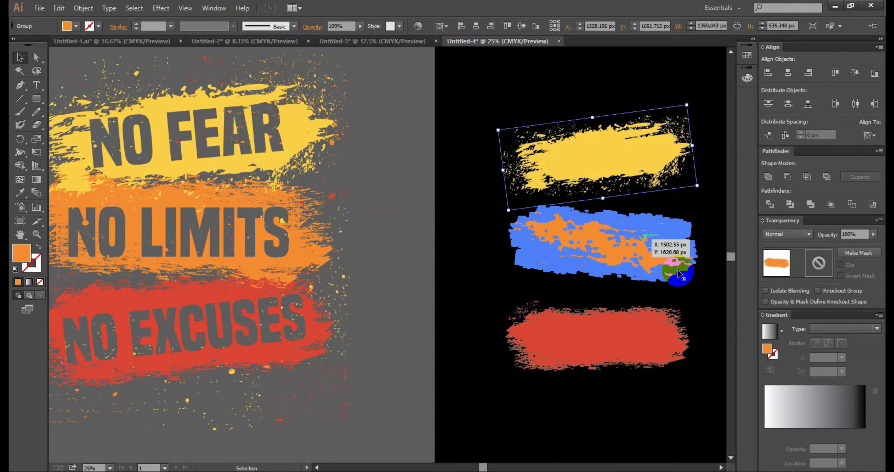
mouse_move(698, 293)
mouse_down()
mouse_move(697, 308)
mouse_move(690, 305)
mouse_up()
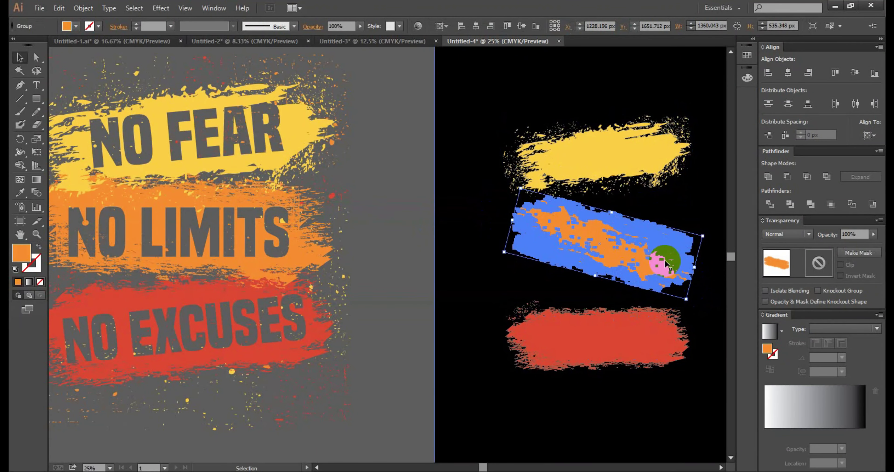
drag(692, 304, 671, 295)
drag(648, 224, 649, 200)
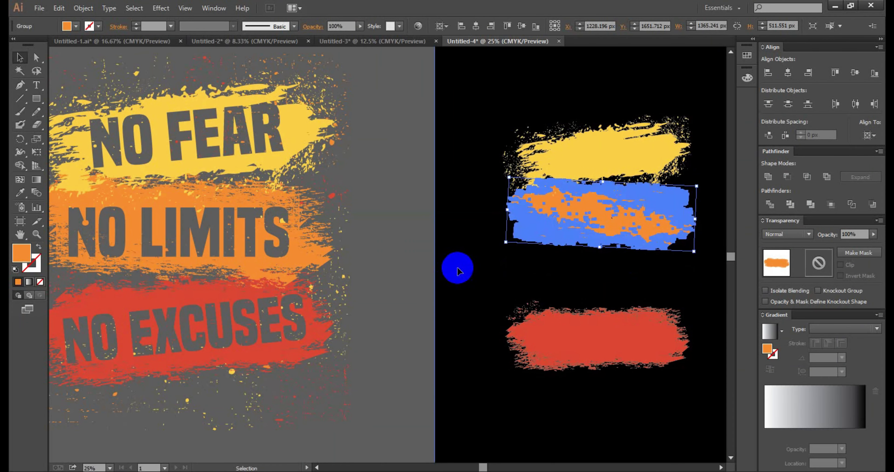
click(458, 270)
Move the yellow stroke down so it overlaps the orange stroke.
key(ctrl+minus)
key(ctrl+minus)
key(ctrl+minus)
key(ctrl+minus)
key(ctrl+minus)
click(371, 274)
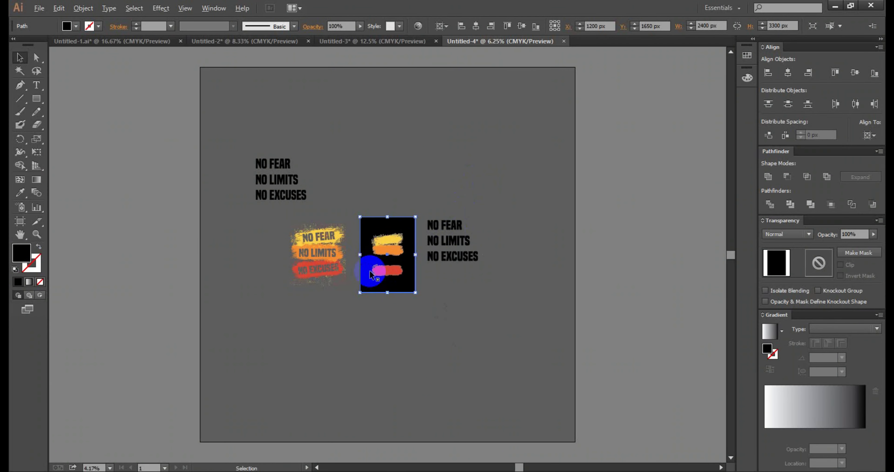
key(ctrl+plus)
key(ctrl+plus)
key(ctrl+plus)
key(ctrl+plus)
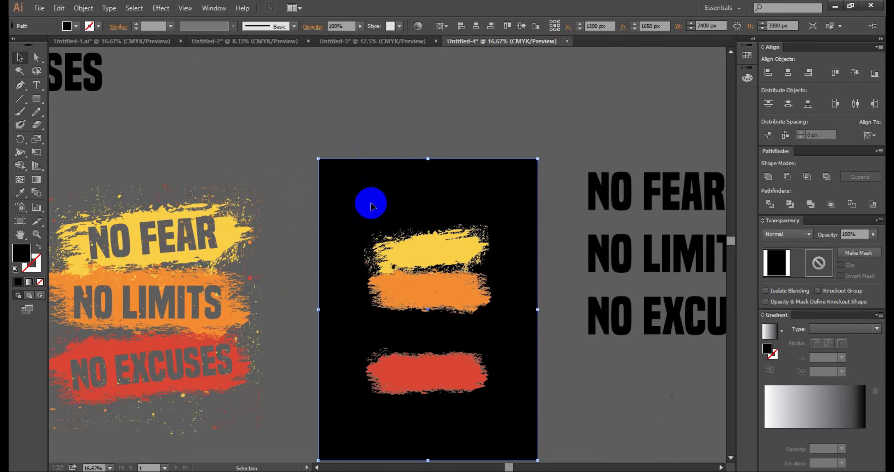
mouse_move(452, 152)
mouse_down()
mouse_move(529, 237)
mouse_move(514, 199)
mouse_move(501, 207)
mouse_up()
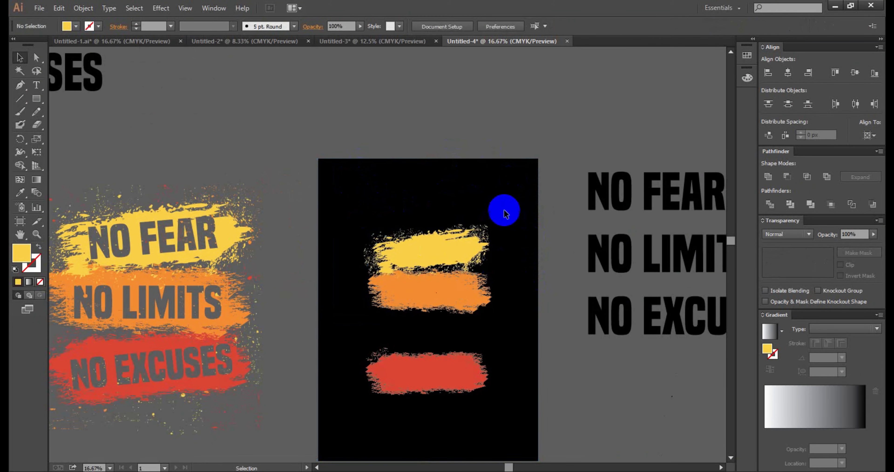
scroll(486, 289, up, 2)
click(469, 287)
click(448, 208)
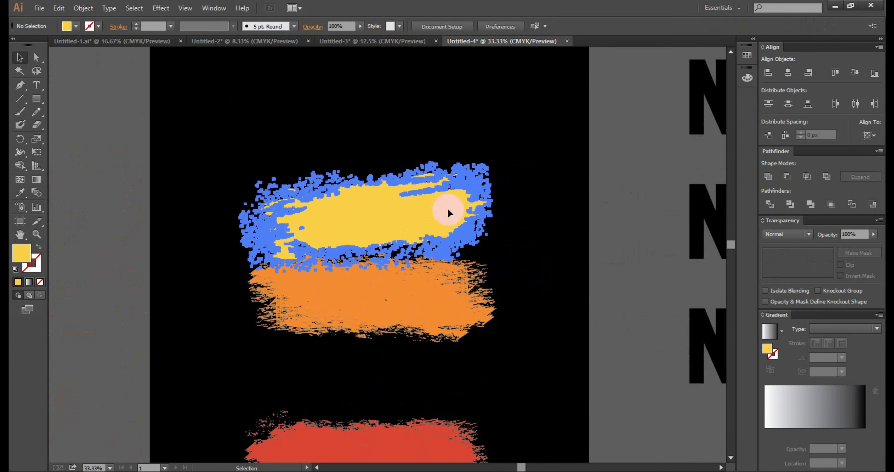
mouse_move(504, 269)
mouse_down()
mouse_move(493, 298)
mouse_move(495, 364)
mouse_up()
Place the red stroke just under the orange one and lower the yellow stroke slightly.
click(379, 442)
mouse_move(380, 442)
mouse_down()
mouse_move(379, 369)
mouse_move(473, 421)
mouse_up()
mouse_move(315, 412)
mouse_down()
mouse_move(241, 424)
mouse_move(242, 434)
mouse_up()
drag(365, 374, 366, 363)
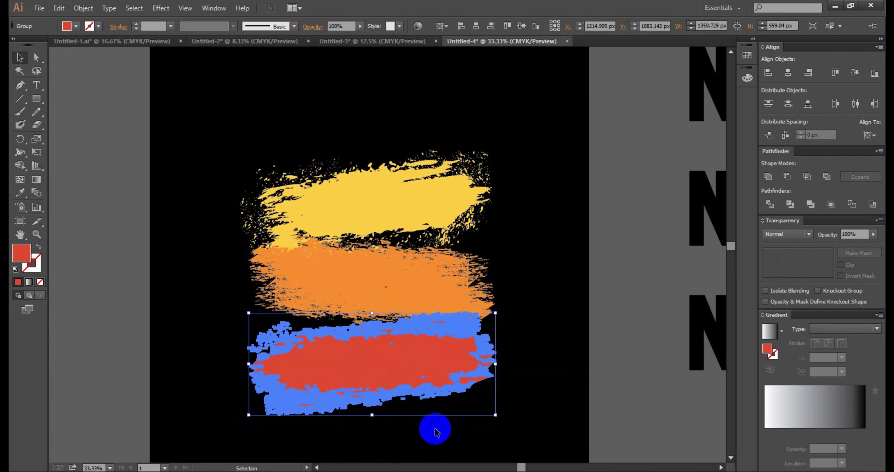
click(436, 432)
ctrl+click(375, 283)
drag(484, 127, 485, 139)
drag(549, 277, 550, 277)
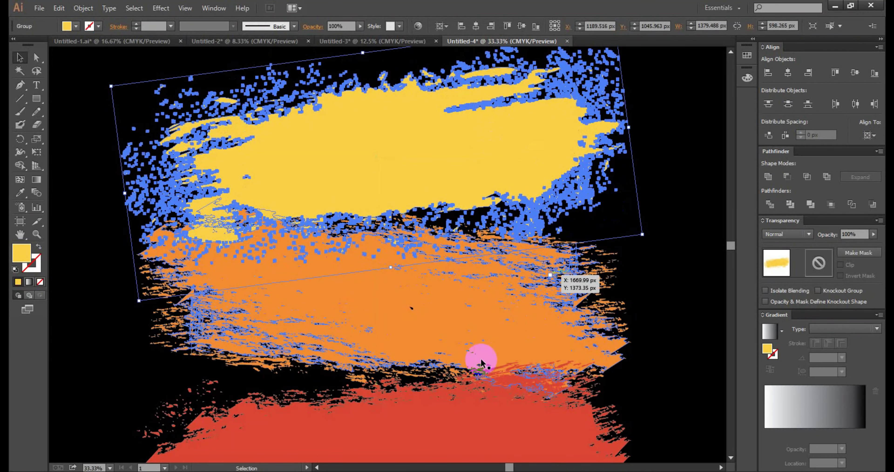
Rotate the red brush stroke to a slight tilt.
scroll(426, 339, down, 2)
click(414, 344)
scroll(414, 343, up, 1)
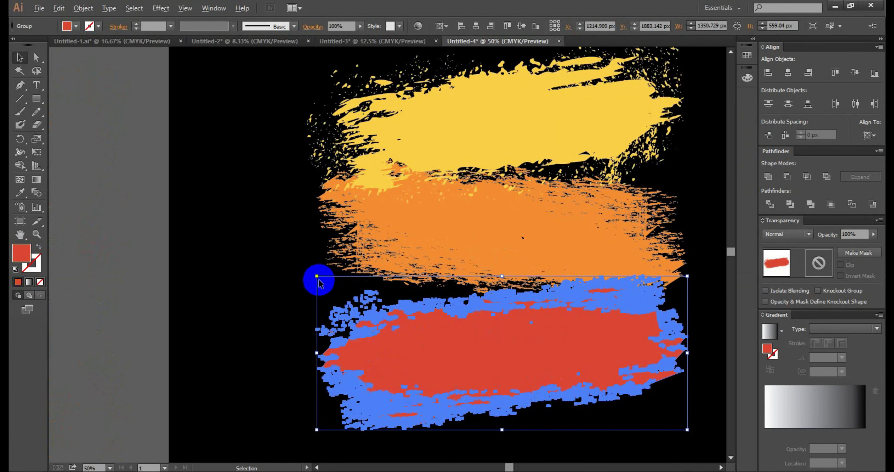
mouse_move(312, 273)
mouse_down()
mouse_move(309, 263)
mouse_move(298, 276)
mouse_up()
click(289, 282)
scroll(289, 281, down, 1)
Enlarge the three stacked strokes together and group them.
drag(320, 139, 480, 391)
mouse_move(489, 347)
mouse_down()
mouse_move(573, 462)
mouse_move(573, 386)
mouse_up()
right_click(599, 359)
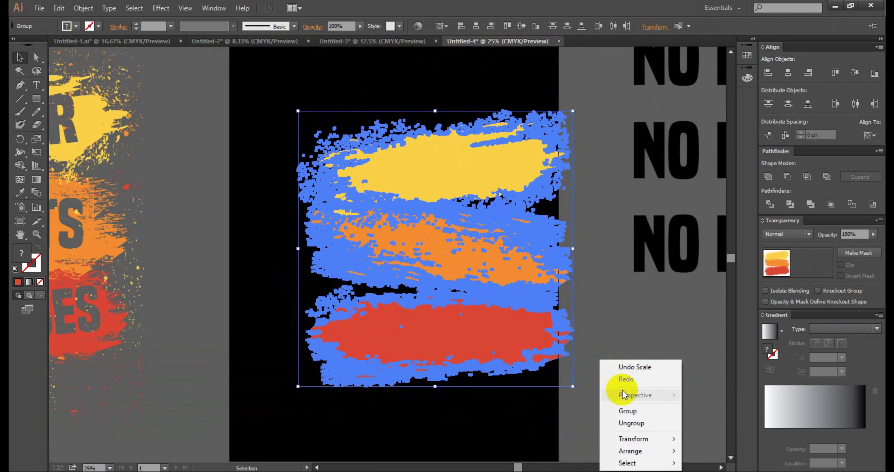
click(627, 411)
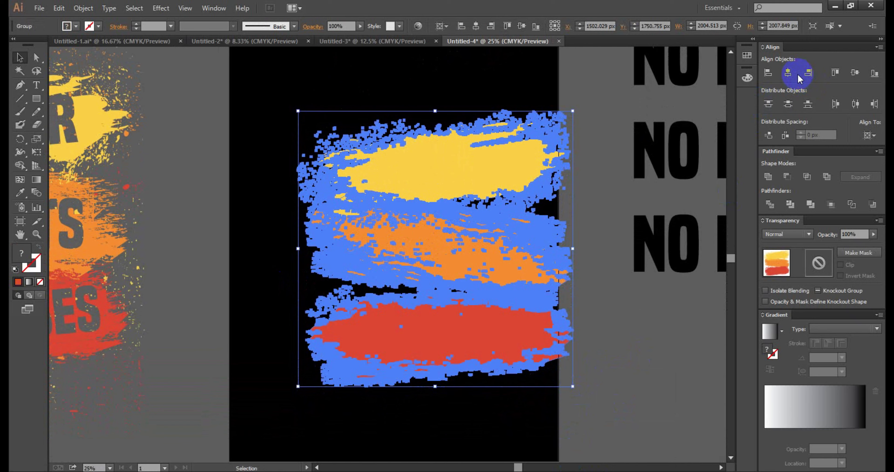
Centre the stroke group horizontally and vertically on the black artboard.
click(809, 73)
click(856, 73)
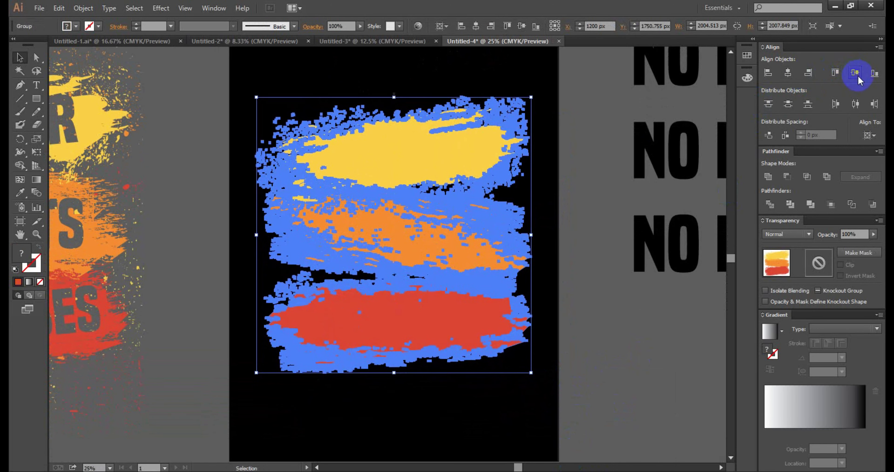
click(580, 294)
scroll(580, 294, down, 2)
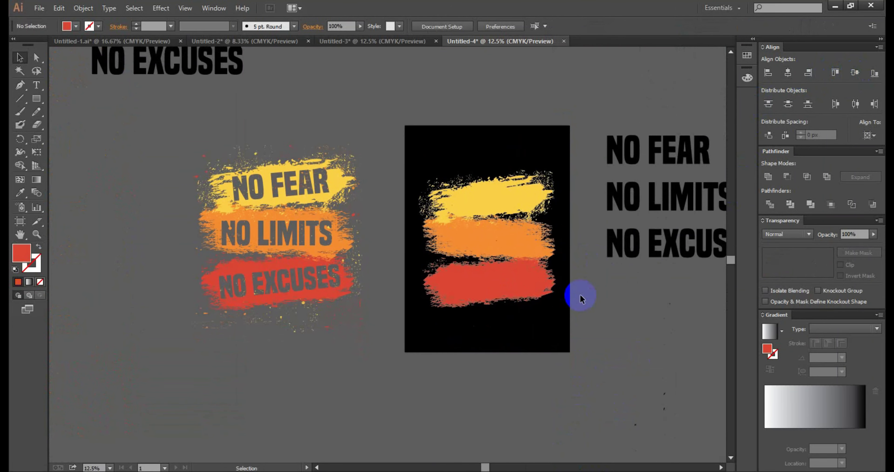
Move NO FEAR onto the yellow stroke and NO LIMITS onto the orange stroke.
mouse_move(617, 159)
mouse_down()
mouse_move(493, 196)
mouse_move(485, 208)
mouse_move(469, 205)
mouse_move(489, 196)
mouse_up()
scroll(489, 196, up, 1)
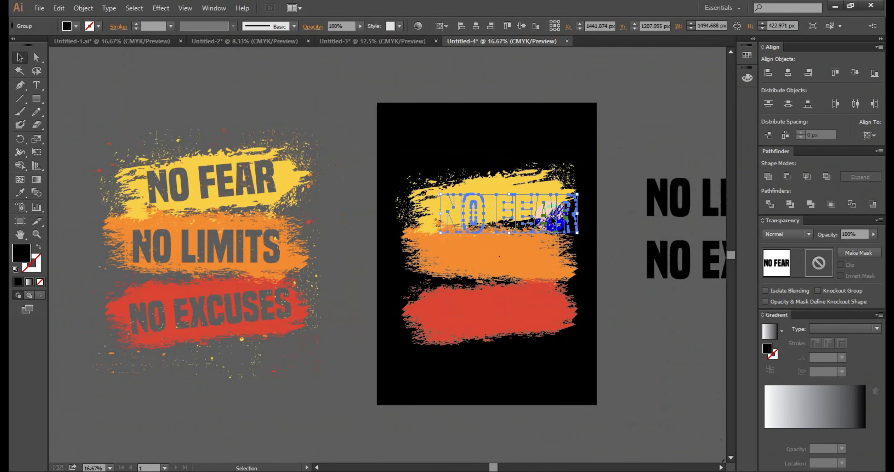
click(608, 201)
mouse_move(656, 197)
mouse_down()
mouse_move(522, 266)
mouse_move(462, 259)
mouse_up()
click(618, 353)
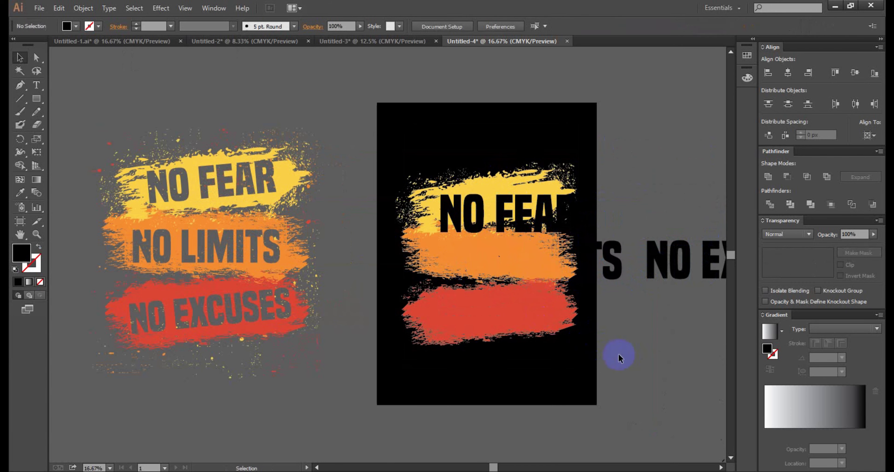
Bring the NO LIMITS text to the front, above the brush strokes.
click(612, 277)
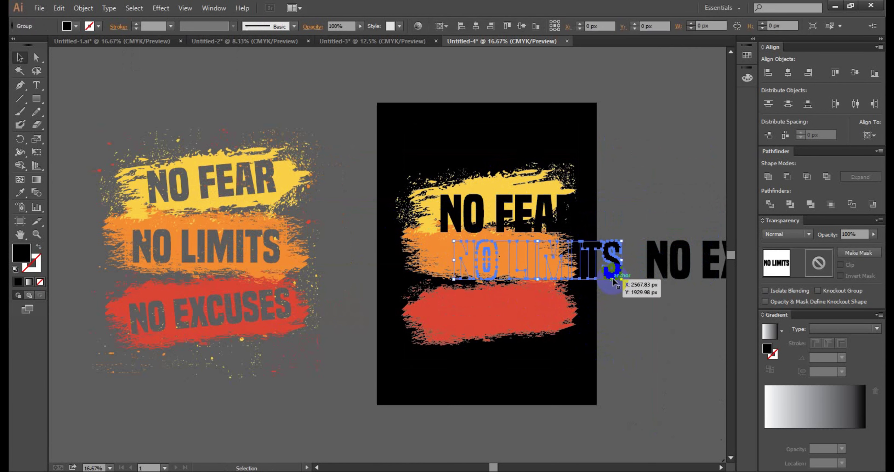
right_click(613, 278)
mouse_move(629, 370)
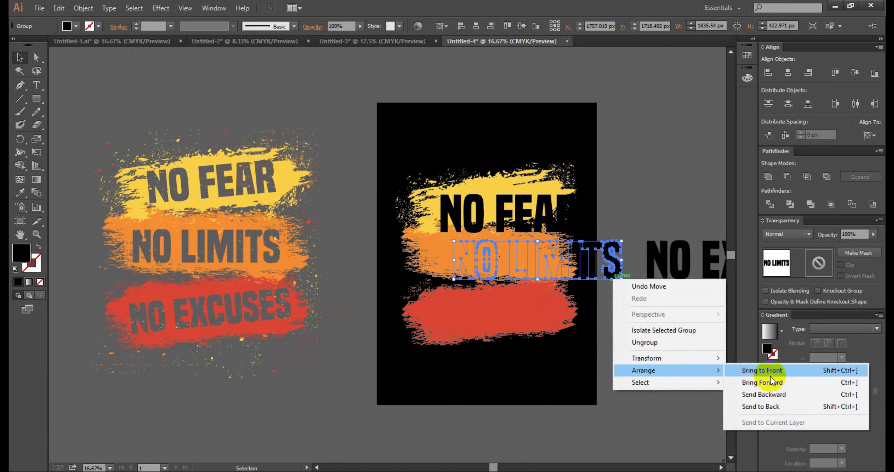
click(764, 370)
click(604, 365)
Bring the NO EXCUSES text to the front, above the brush strokes.
scroll(514, 281, up, 1)
scroll(584, 269, up, 2)
drag(685, 255, 523, 299)
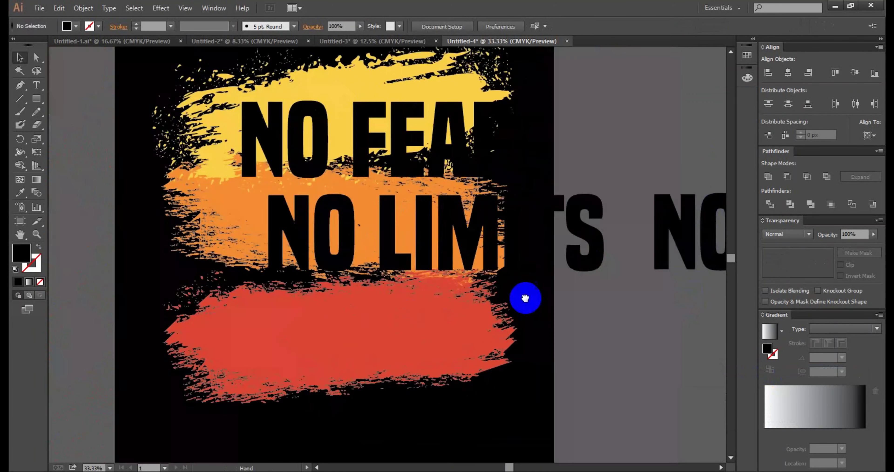
scroll(523, 299, up, 3)
right_click(546, 250)
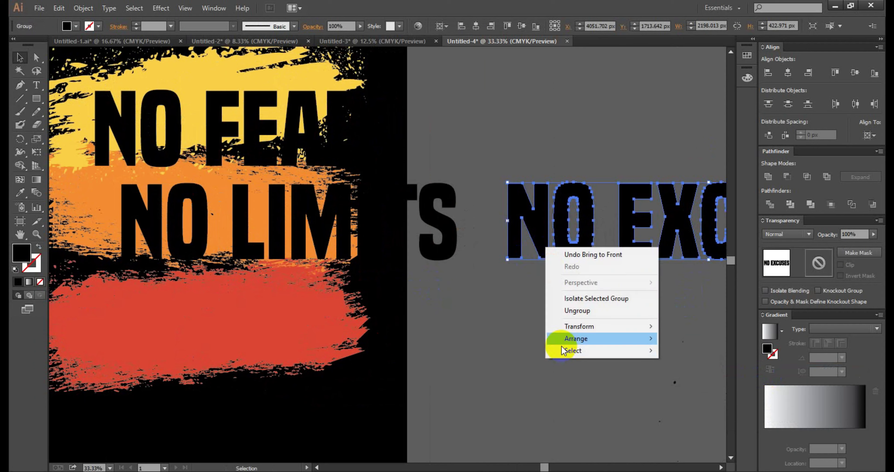
mouse_move(570, 339)
click(686, 342)
Move NO EXCUSES onto the red stroke and shrink it to fit.
click(600, 350)
scroll(595, 344, down, 1)
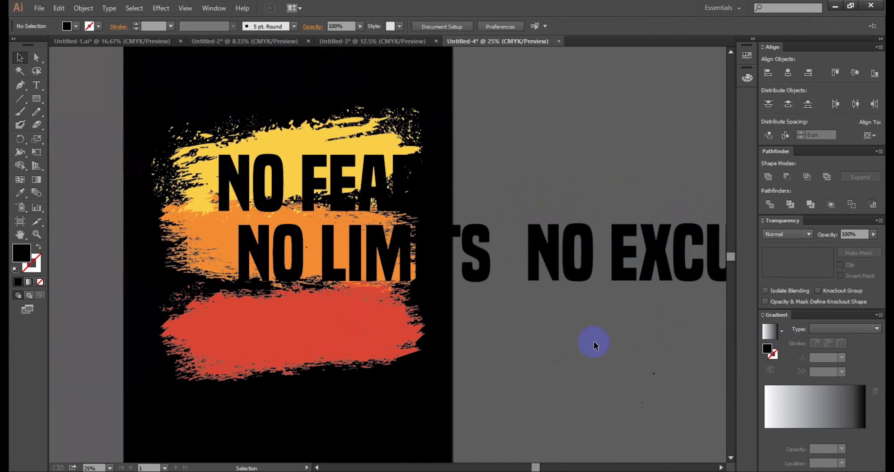
mouse_move(545, 287)
mouse_down()
mouse_move(249, 332)
mouse_move(240, 353)
mouse_move(395, 384)
mouse_up()
drag(489, 353, 364, 355)
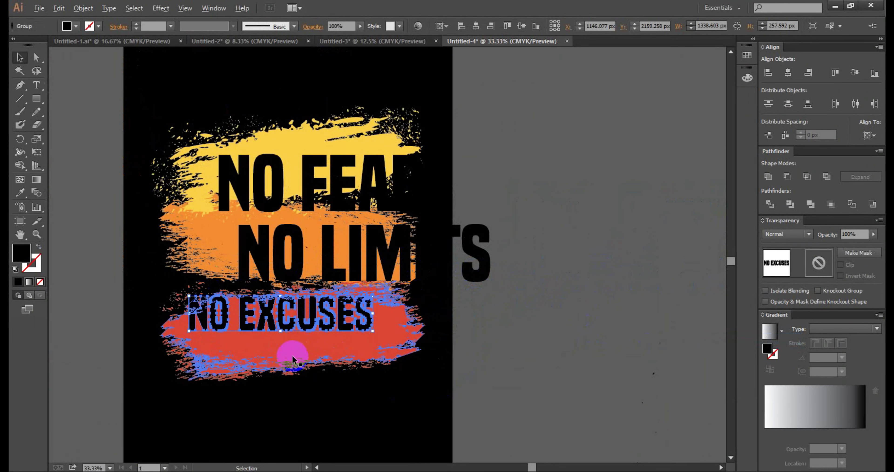
scroll(292, 360, up, 2)
Shrink NO LIMITS to about 60%, place it on the orange stroke and tilt it clockwise.
click(546, 250)
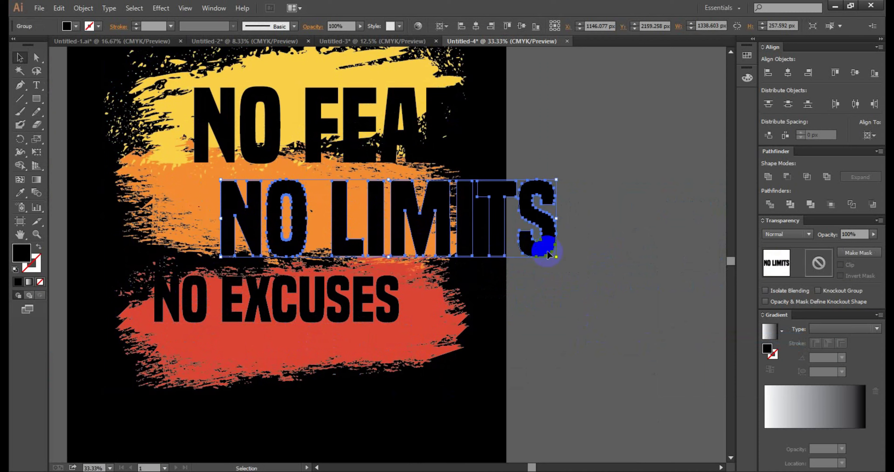
drag(557, 257, 419, 256)
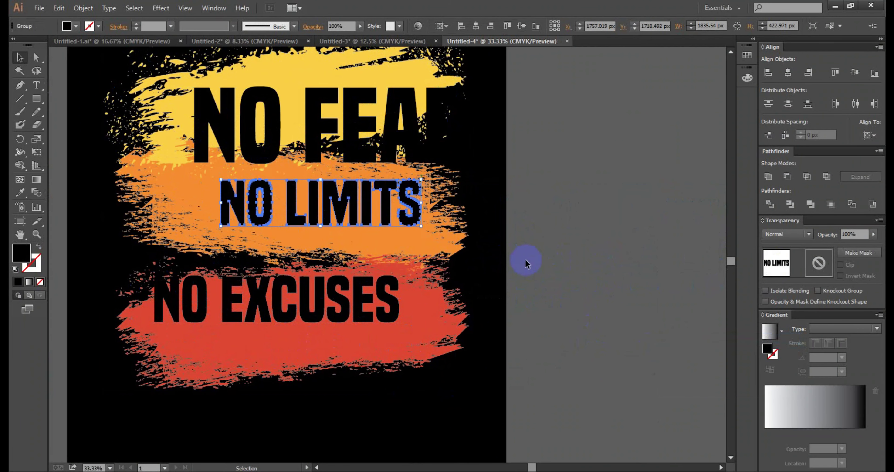
click(525, 259)
drag(419, 224, 421, 244)
click(533, 259)
Tilt NO EXCUSES counter-clockwise, enlarge it slightly and fine-tune its position on the red stroke.
mouse_move(380, 289)
mouse_down()
mouse_move(365, 299)
mouse_move(371, 310)
mouse_move(394, 317)
mouse_move(416, 344)
mouse_up()
click(421, 342)
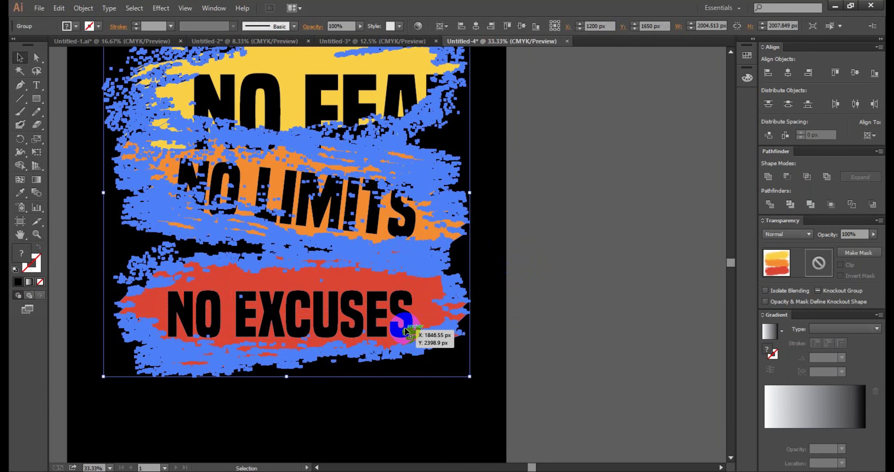
click(411, 332)
shift+click(418, 342)
drag(417, 342, 412, 330)
drag(323, 314, 324, 309)
shift+click(417, 325)
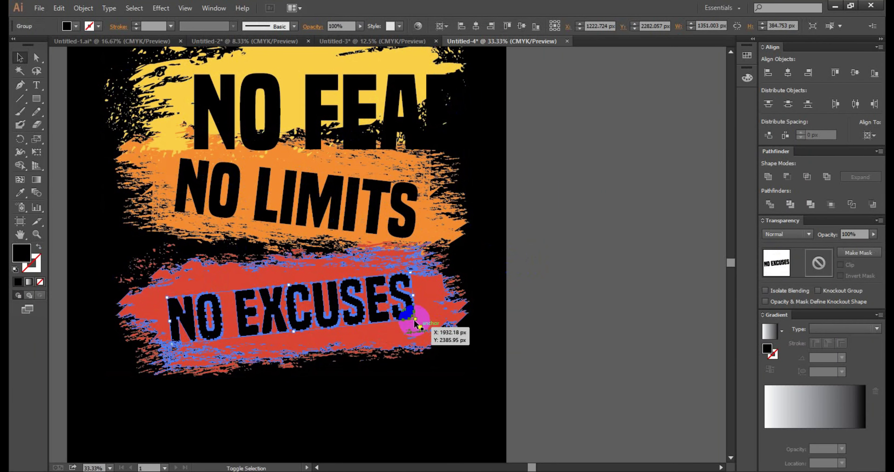
drag(419, 326, 446, 342)
click(515, 343)
drag(354, 325, 344, 324)
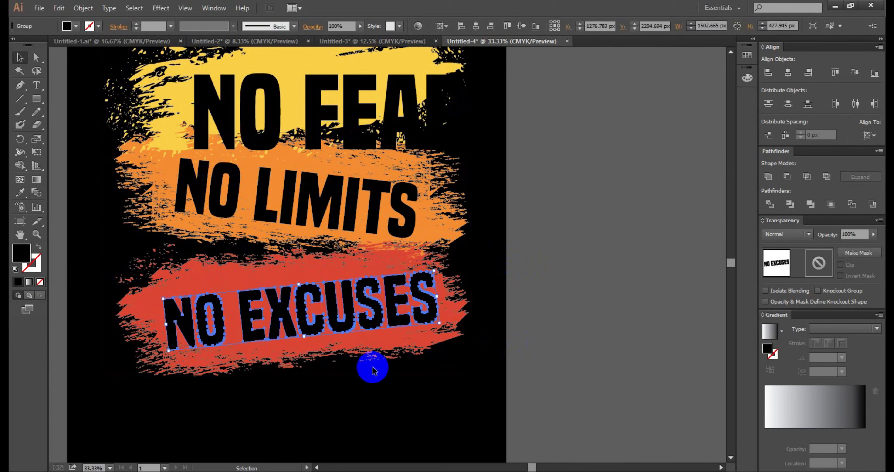
Shrink NO FEAR to fit the yellow stroke, tilt it counter-clockwise and nudge it up.
scroll(369, 369, down, 2)
click(344, 200)
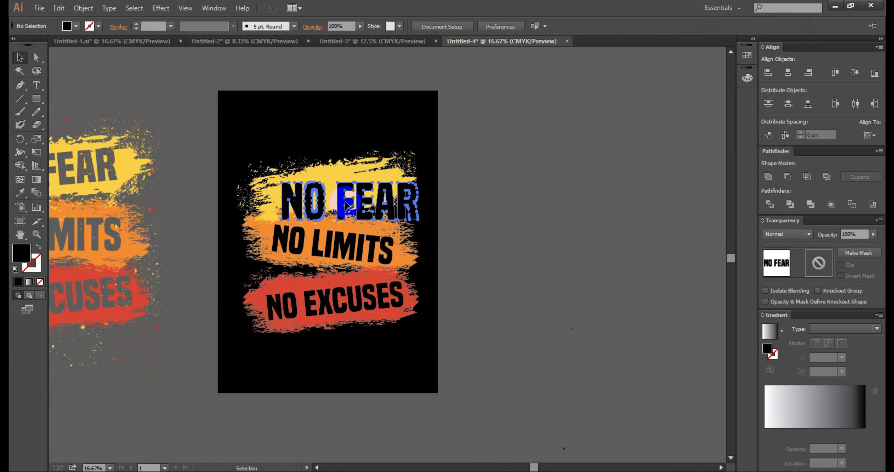
drag(416, 218, 364, 205)
scroll(358, 190, up, 3)
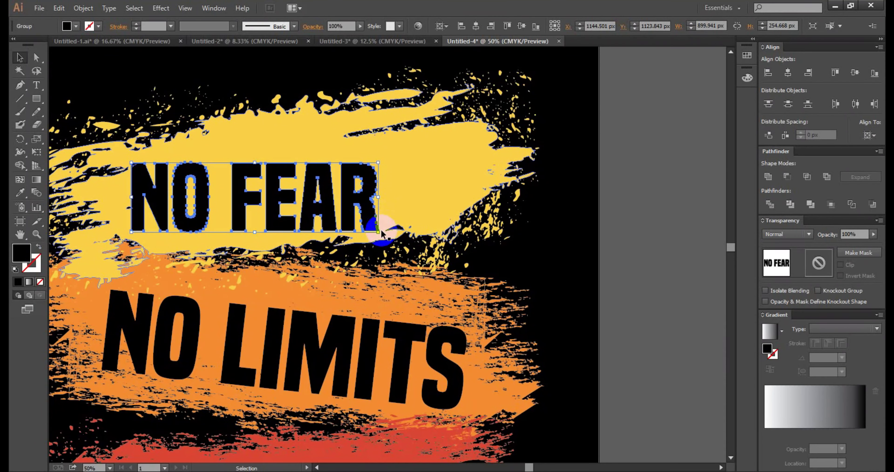
drag(387, 233, 400, 223)
drag(325, 213, 330, 191)
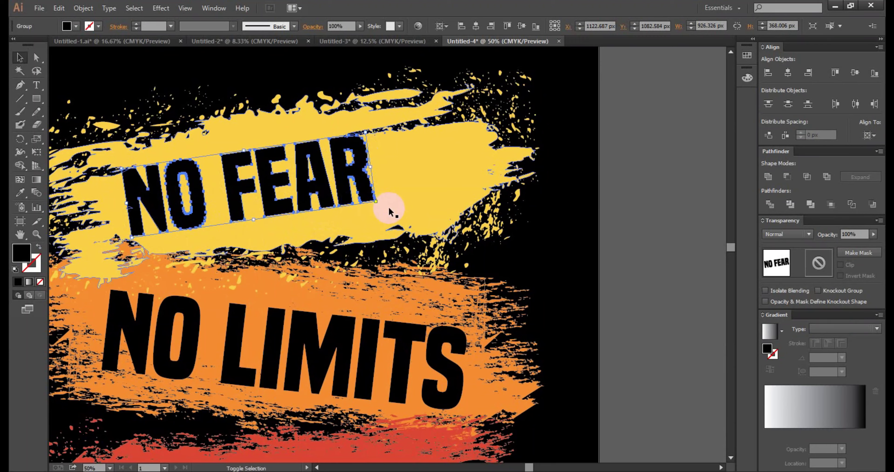
scroll(627, 261, down, 2)
click(627, 260)
scroll(624, 261, down, 1)
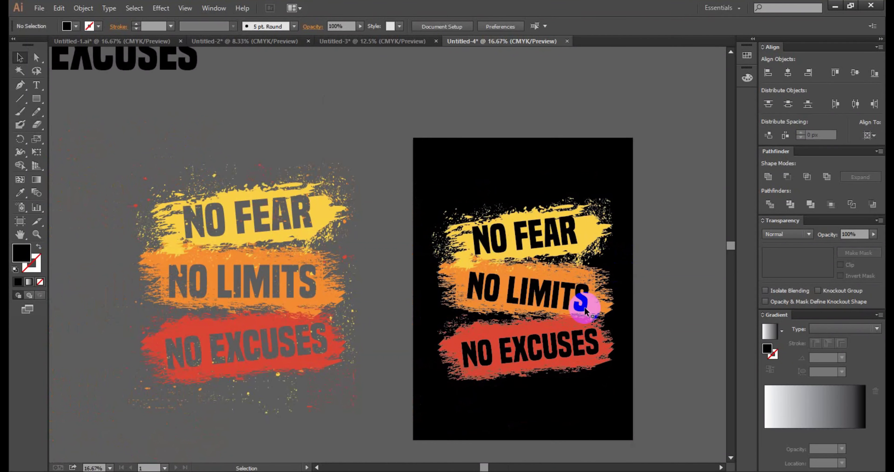
click(578, 300)
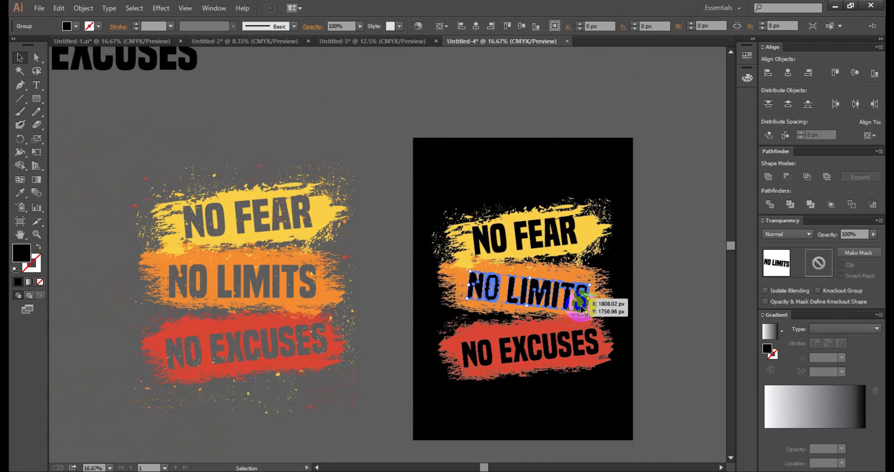
click(633, 341)
scroll(627, 343, down, 1)
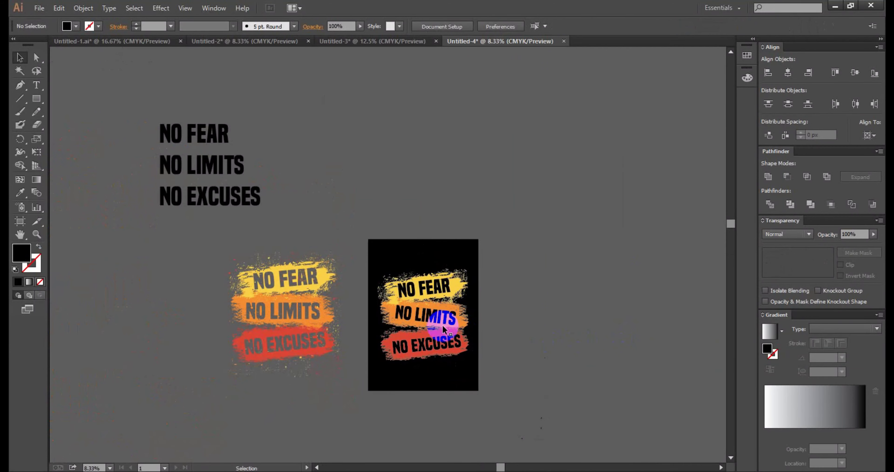
scroll(443, 329, up, 2)
scroll(447, 289, down, 1)
drag(332, 179, 549, 411)
drag(486, 345, 687, 345)
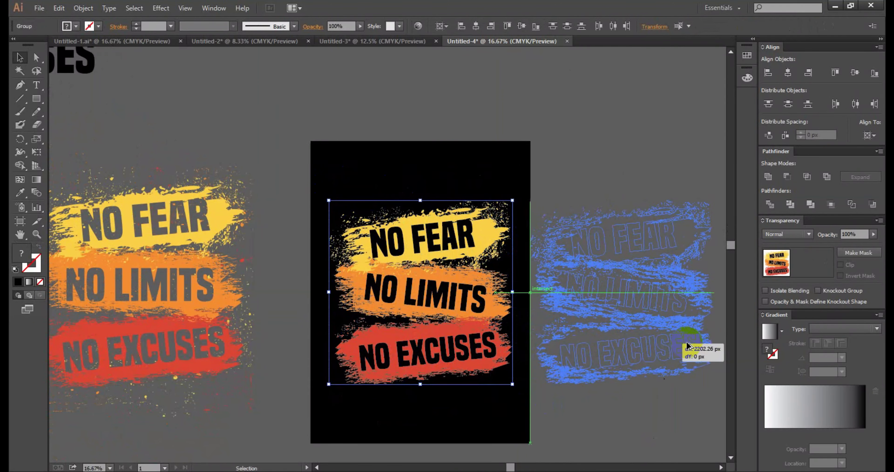
drag(566, 156, 565, 155)
click(565, 155)
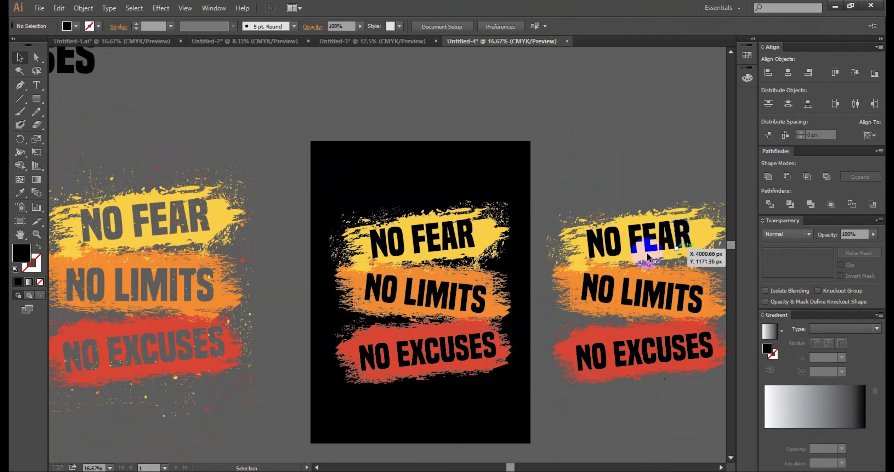
scroll(188, 214, up, 2)
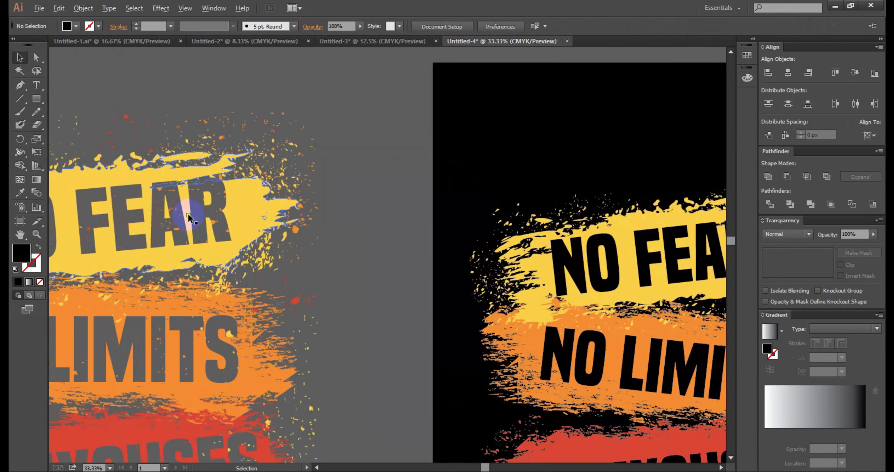
scroll(188, 214, up, 1)
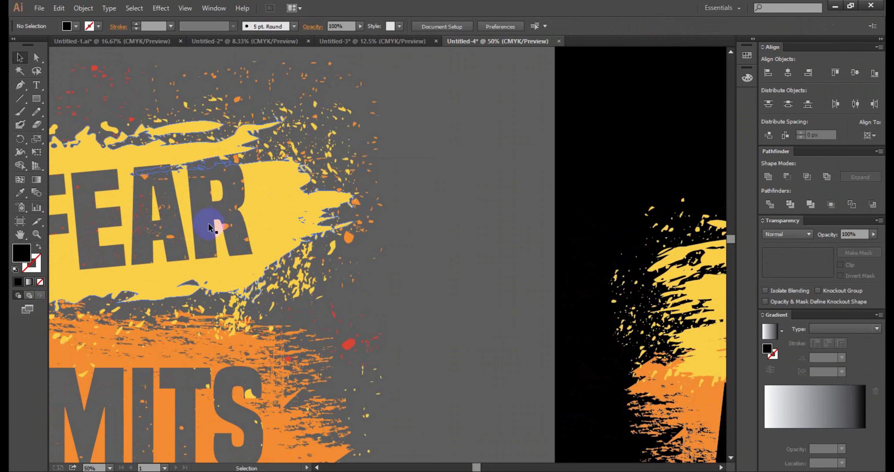
scroll(230, 209, down, 3)
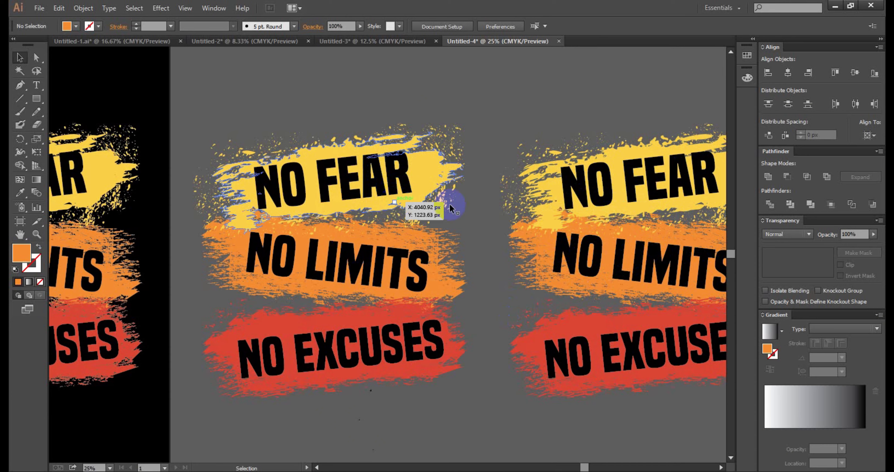
scroll(478, 138, down, 1)
scroll(452, 294, down, 1)
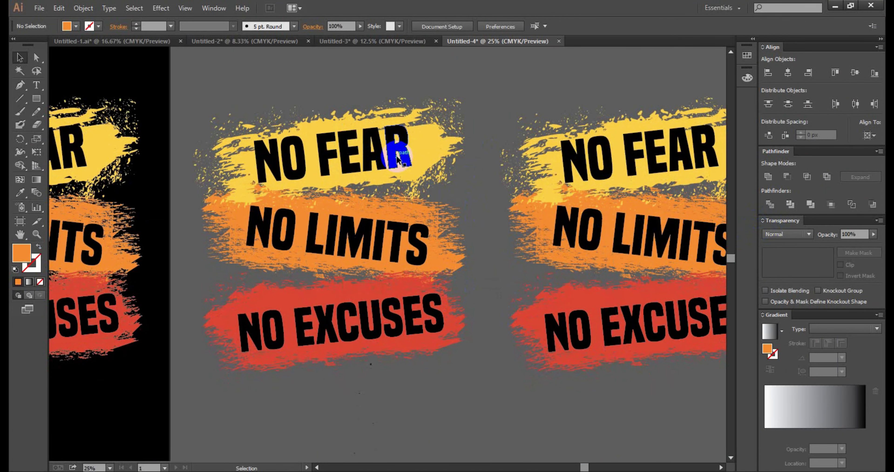
Select the whole banner group together with its NO FEAR, NO LIMITS and NO EXCUSES text.
click(399, 150)
click(455, 229)
drag(348, 157, 348, 157)
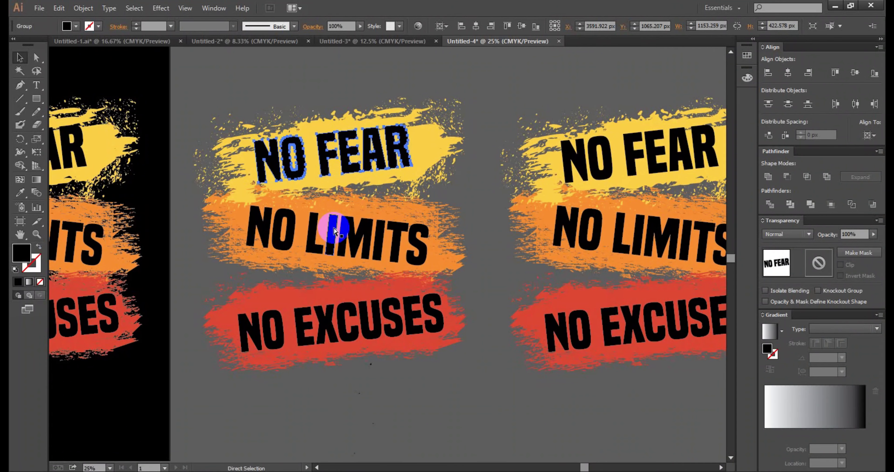
click(329, 163)
shift+click(349, 239)
shift+click(343, 315)
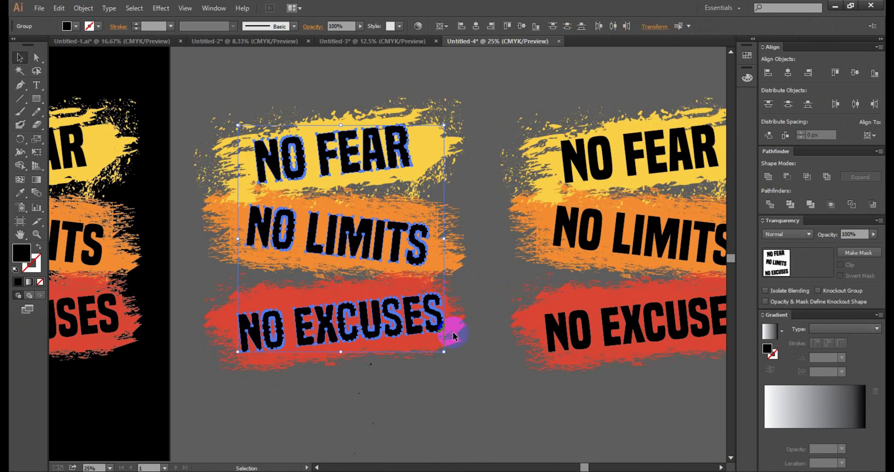
click(475, 258)
click(445, 334)
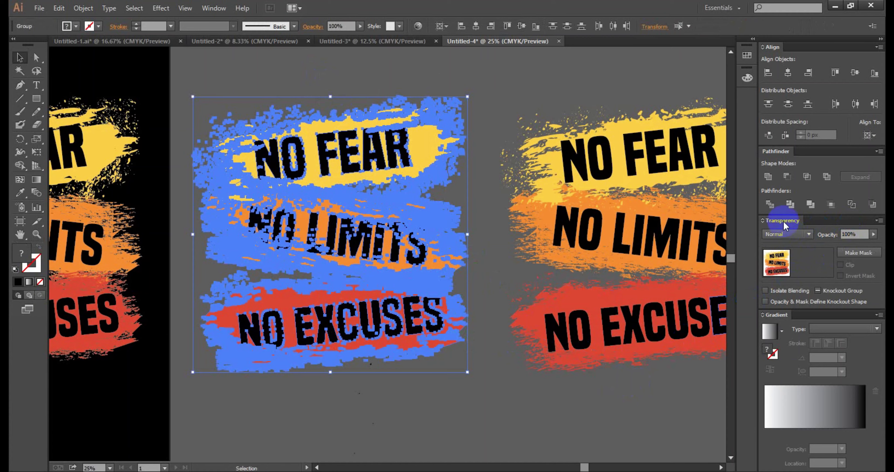
Make an opacity mask for the banner group with Clip turned off.
click(856, 253)
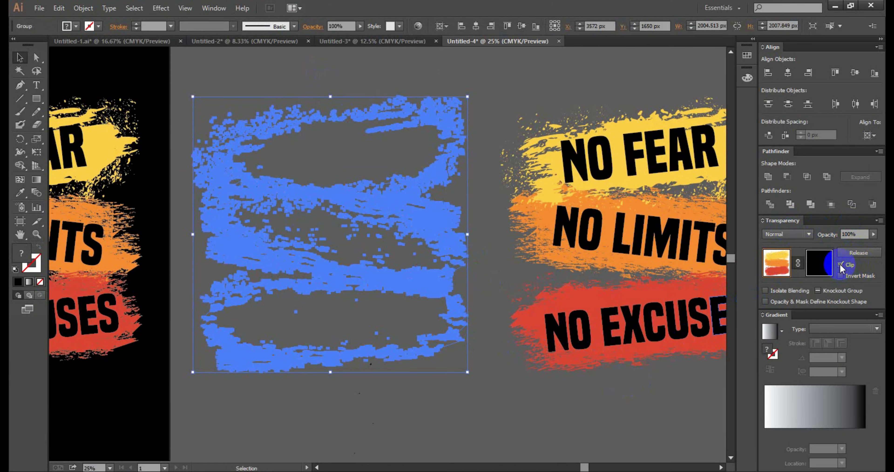
click(840, 264)
click(841, 268)
click(840, 265)
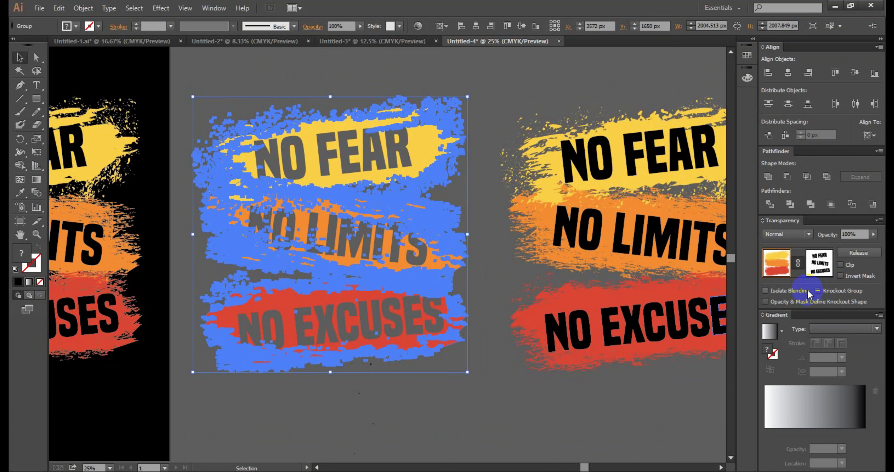
click(479, 124)
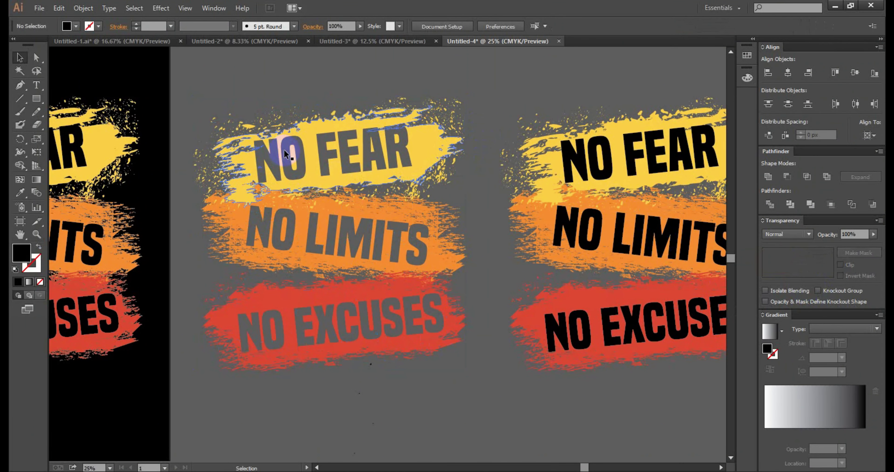
Move the old banners off the poster and place the knocked-out banners on it.
scroll(346, 169, down, 1)
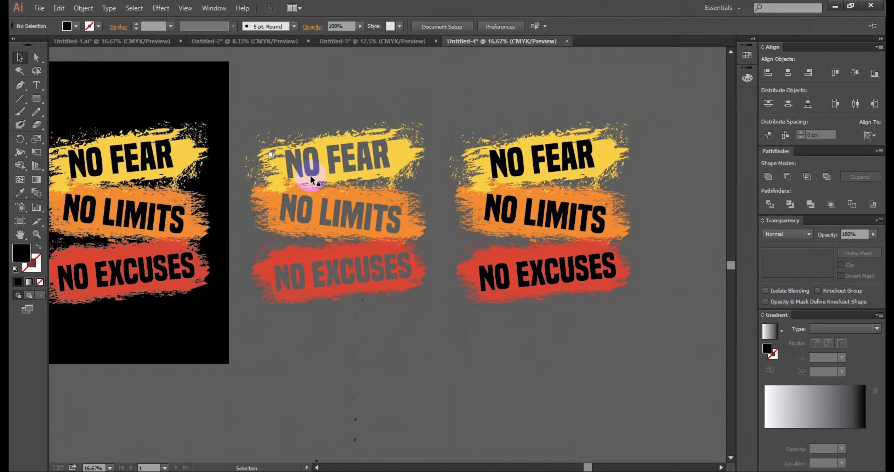
scroll(310, 174, down, 1)
click(135, 159)
drag(134, 158, 338, 175)
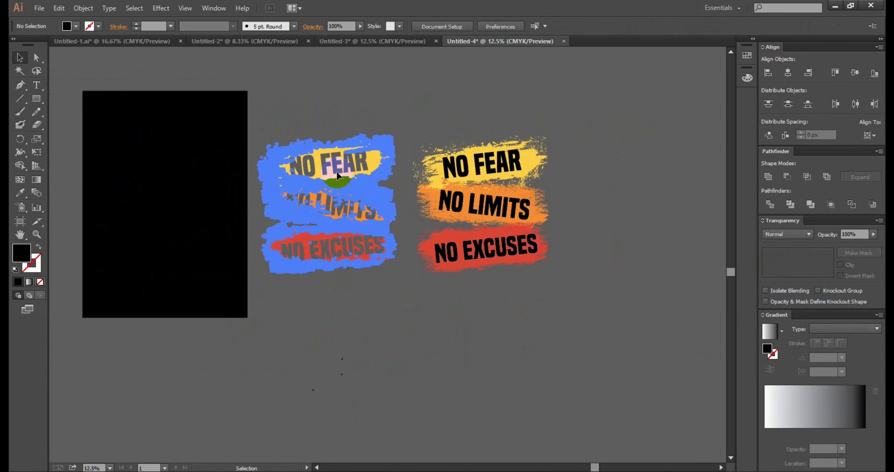
drag(259, 176, 323, 193)
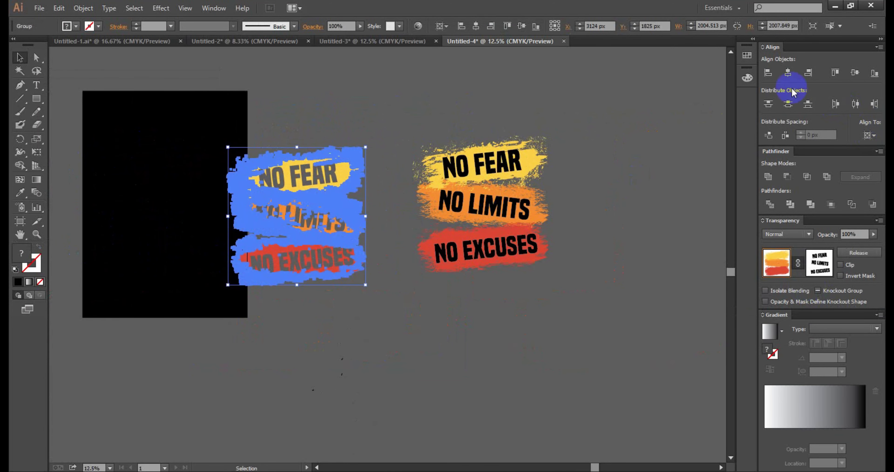
Centre the knocked-out banner group horizontally and vertically on the poster artboard.
click(789, 74)
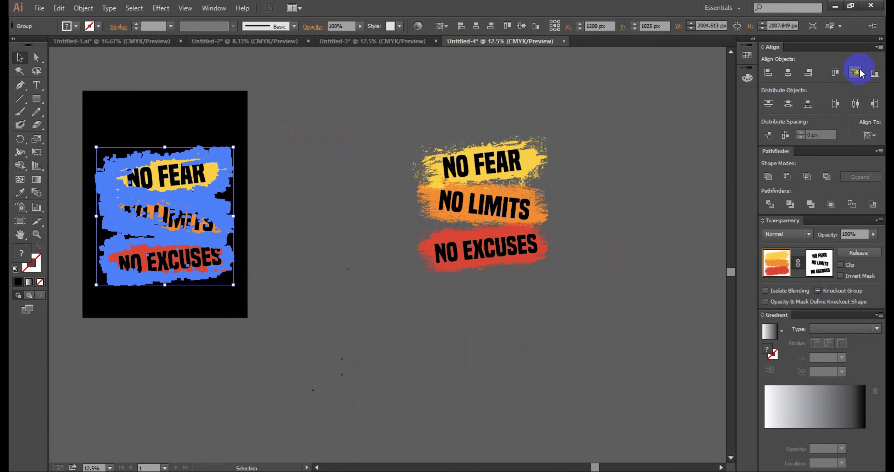
click(856, 73)
click(272, 139)
drag(99, 212, 309, 219)
scroll(295, 243, up, 1)
Scale the knocked-out banner group up slightly by a corner handle on the black poster.
click(339, 250)
drag(483, 299, 496, 321)
click(588, 328)
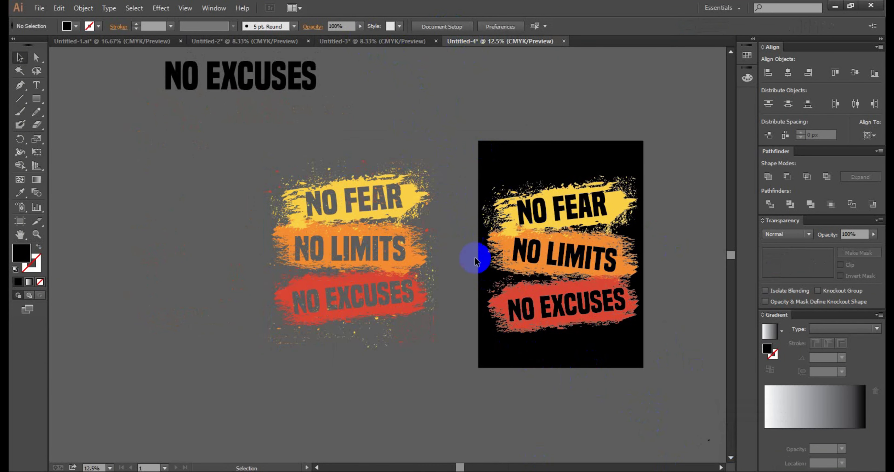
scroll(458, 341, up, 4)
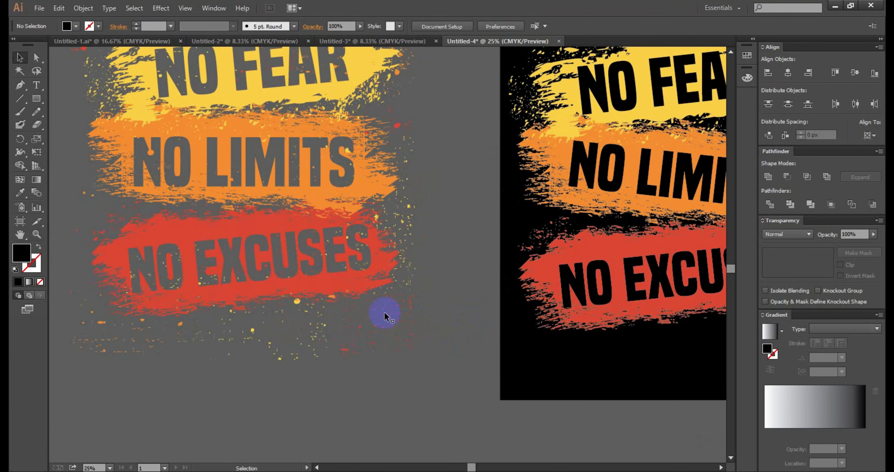
scroll(302, 329, up, 2)
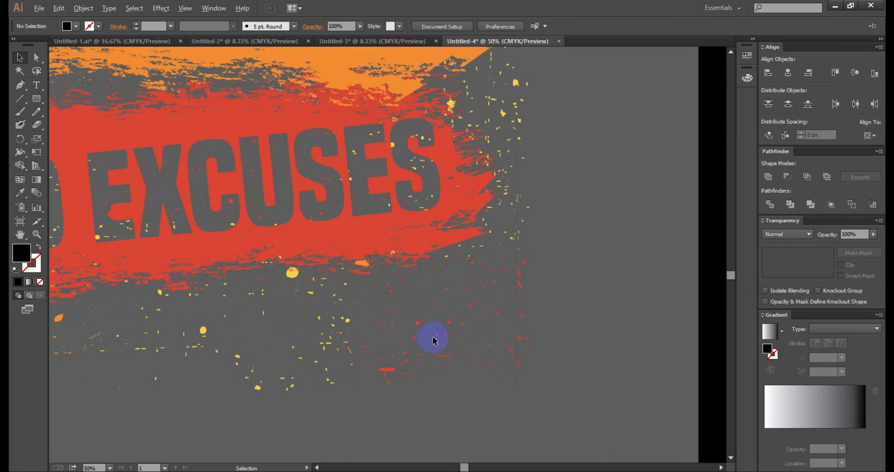
scroll(432, 336, down, 3)
scroll(439, 331, down, 1)
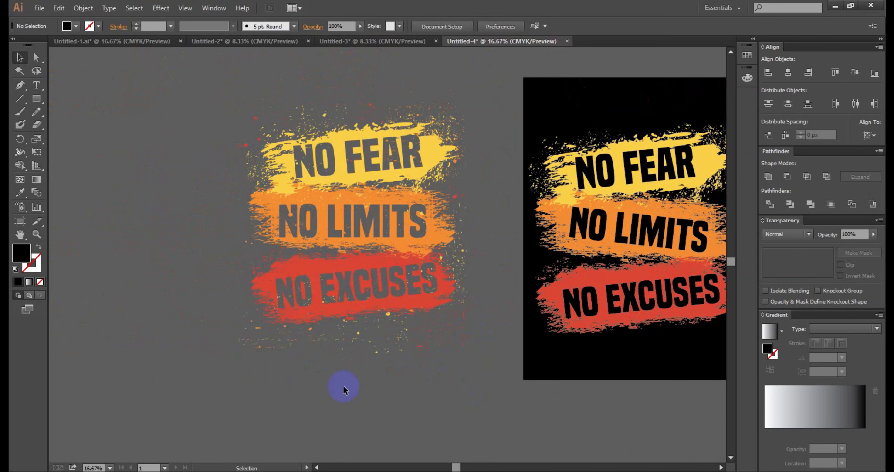
drag(470, 357, 329, 355)
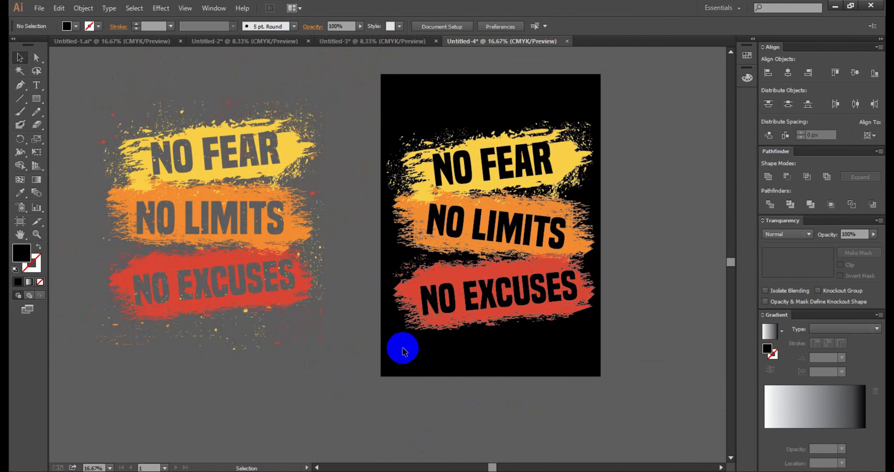
Drag the splatter group from Untitled-3 into the Untitled-4 poster document.
click(332, 42)
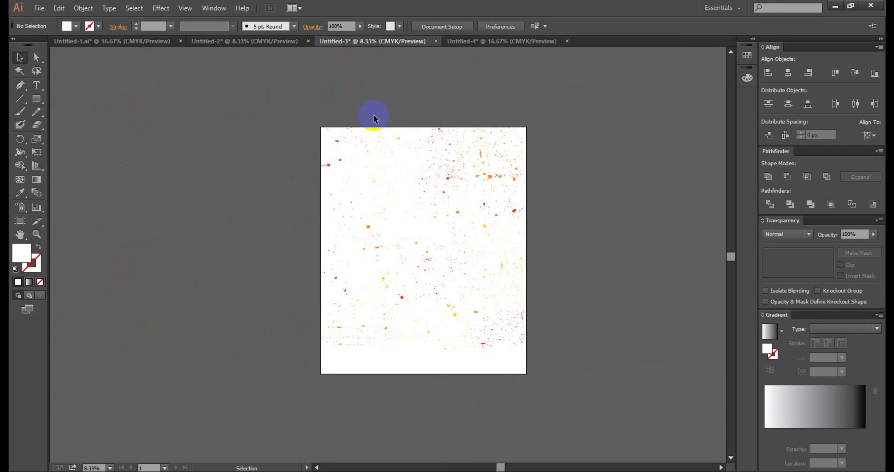
click(448, 175)
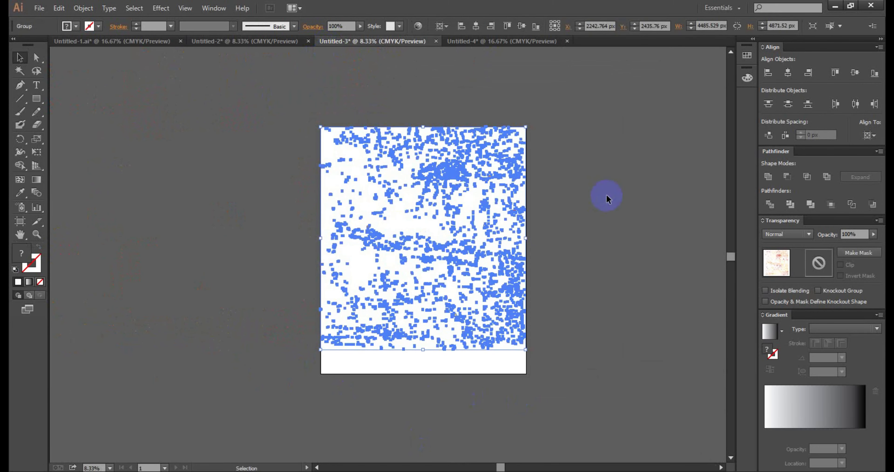
click(607, 194)
drag(501, 178, 490, 46)
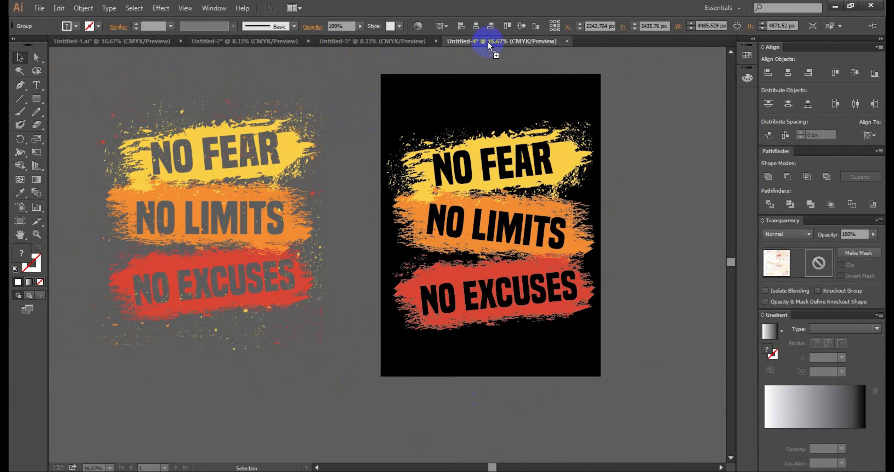
drag(660, 146, 659, 154)
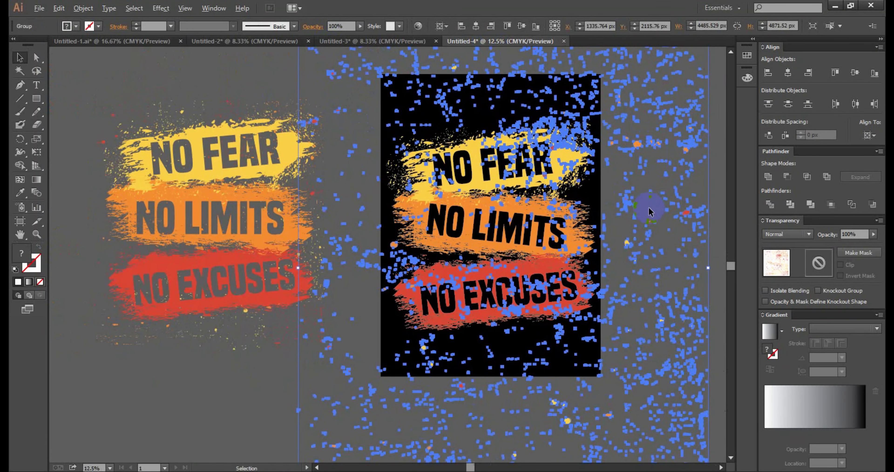
key(ctrl+minus)
click(650, 310)
Move and shrink the splatter group, then centre it horizontally and vertically on the poster.
drag(492, 315, 570, 453)
click(628, 362)
scroll(626, 361, down, 1)
scroll(483, 272, up, 2)
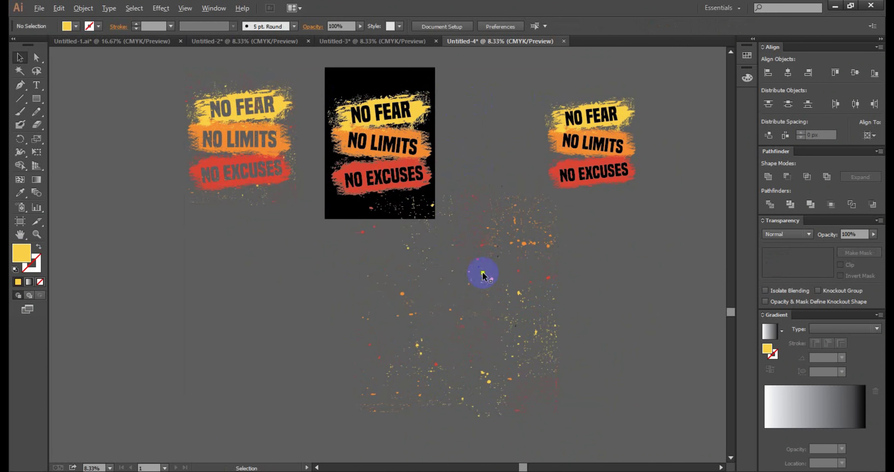
drag(500, 234, 503, 233)
scroll(503, 233, down, 1)
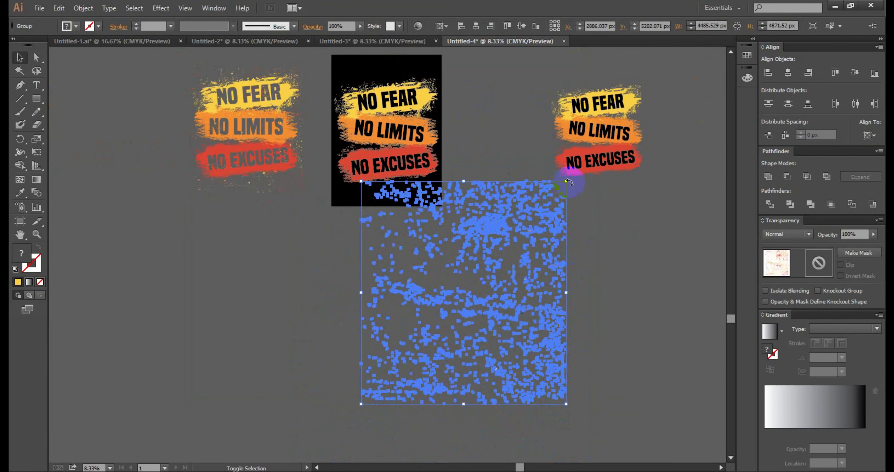
drag(569, 181, 494, 308)
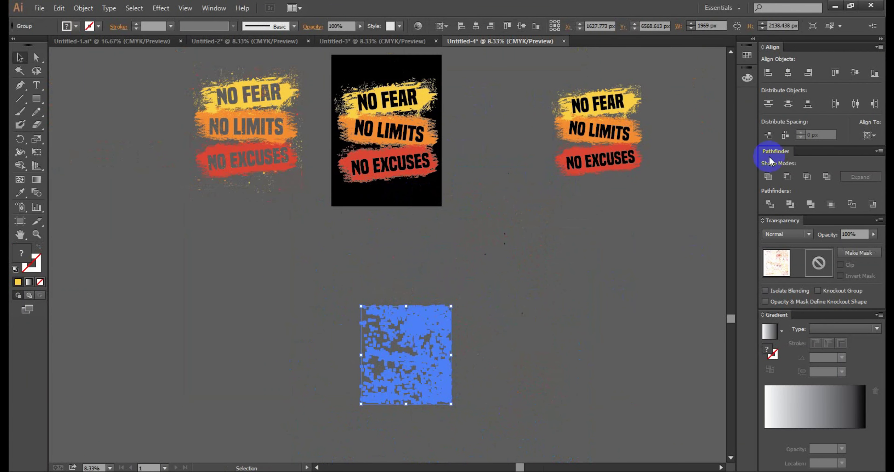
click(789, 73)
click(856, 73)
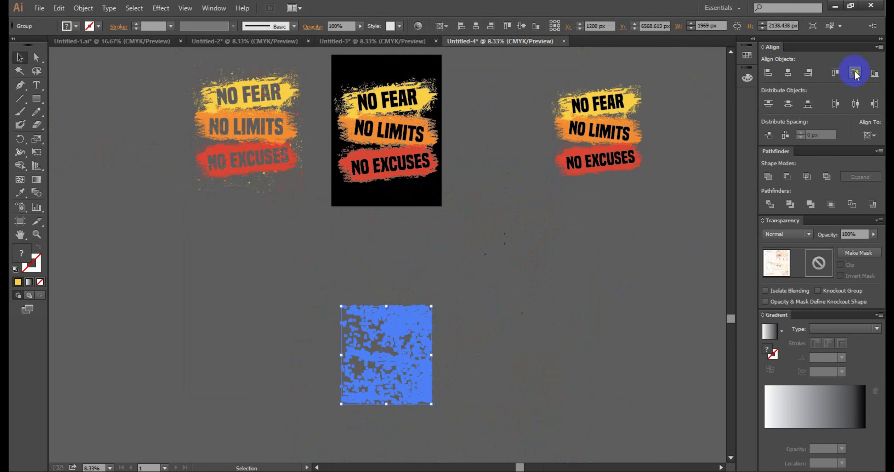
click(489, 220)
Stretch the splatter out to the poster's corners, then marquee-select all the poster artwork.
scroll(404, 99, up, 1)
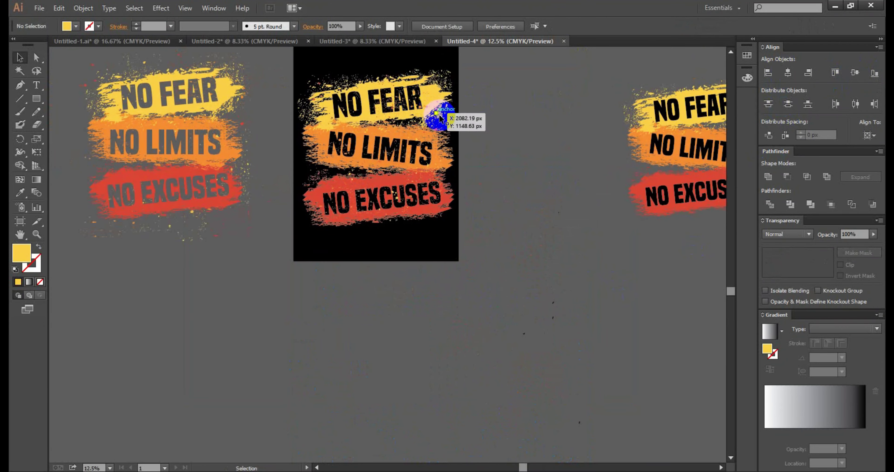
click(440, 119)
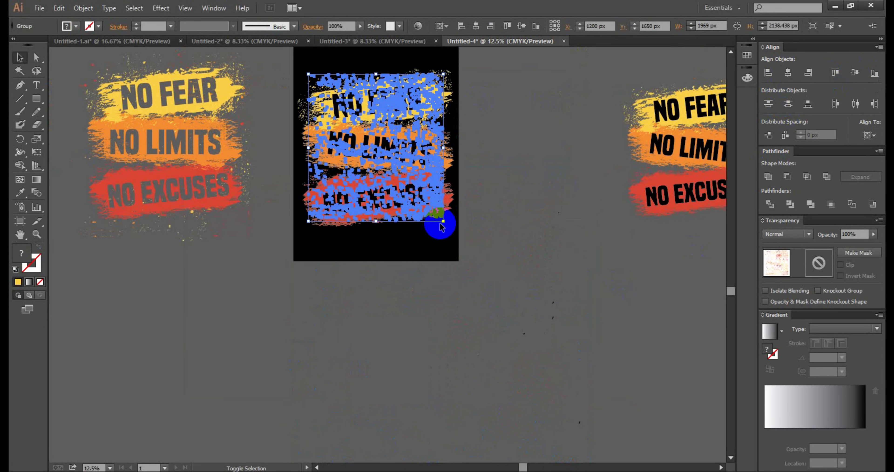
drag(443, 222, 455, 251)
scroll(316, 85, up, 2)
drag(308, 102, 297, 70)
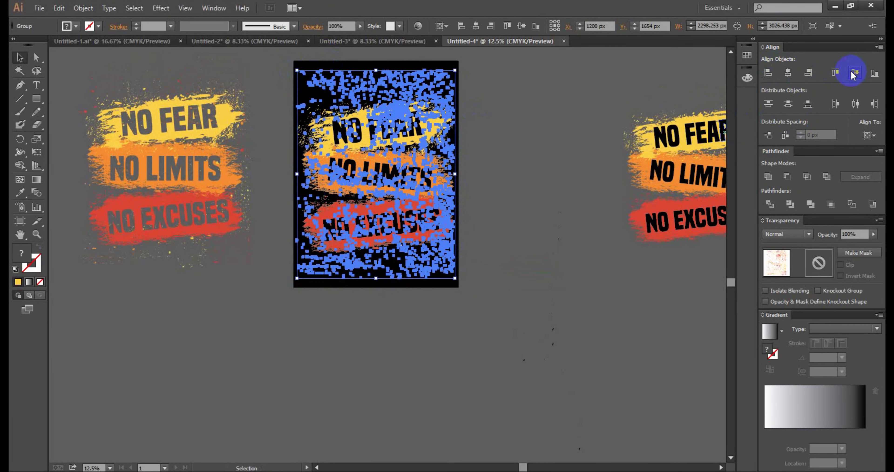
click(531, 168)
key(ctrl+minus)
drag(491, 268, 396, 84)
Group all the selected poster artwork together.
right_click(397, 83)
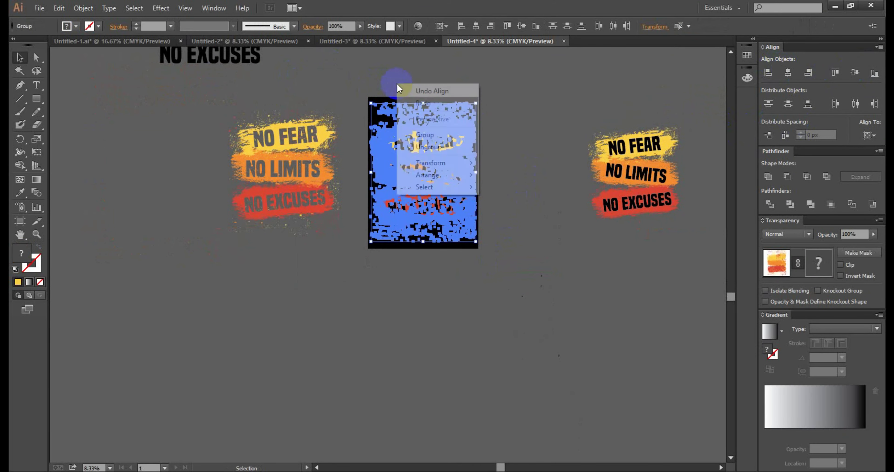
click(423, 135)
click(493, 189)
Delete the black background rectangle so the artwork sits on the white artboard.
scroll(493, 189, up, 1)
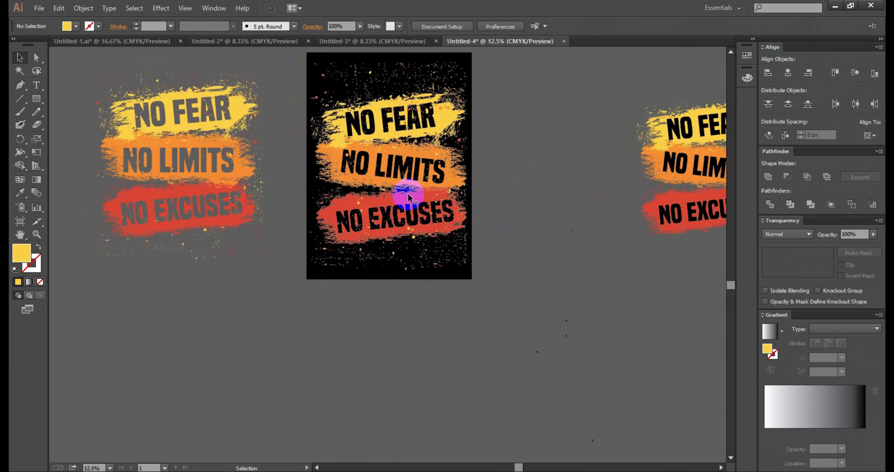
click(245, 160)
key(ctrl+minus)
key(ctrl+minus)
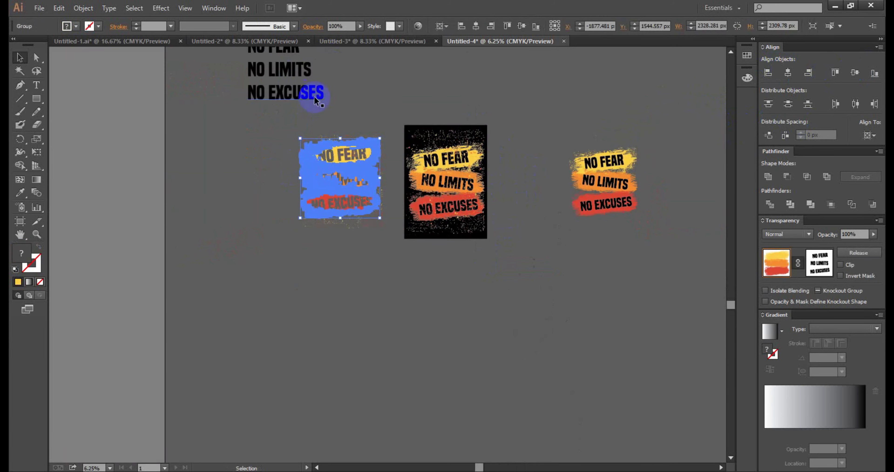
scroll(511, 130, up, 3)
scroll(448, 138, up, 1)
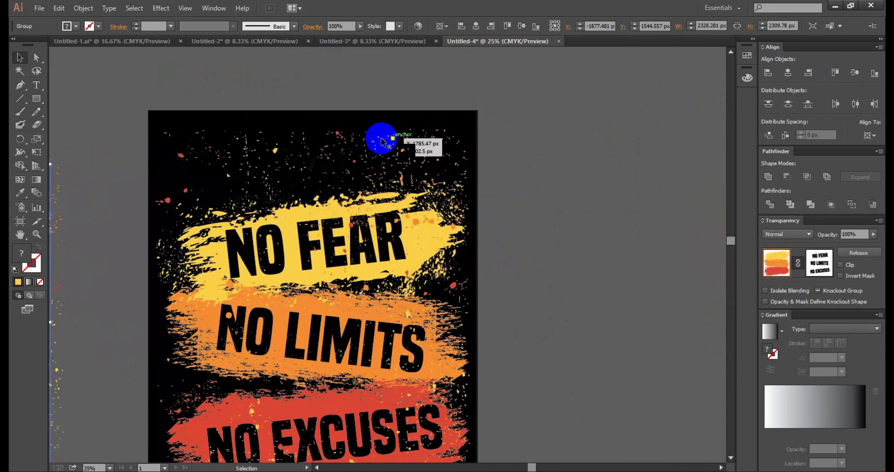
scroll(359, 140, down, 1)
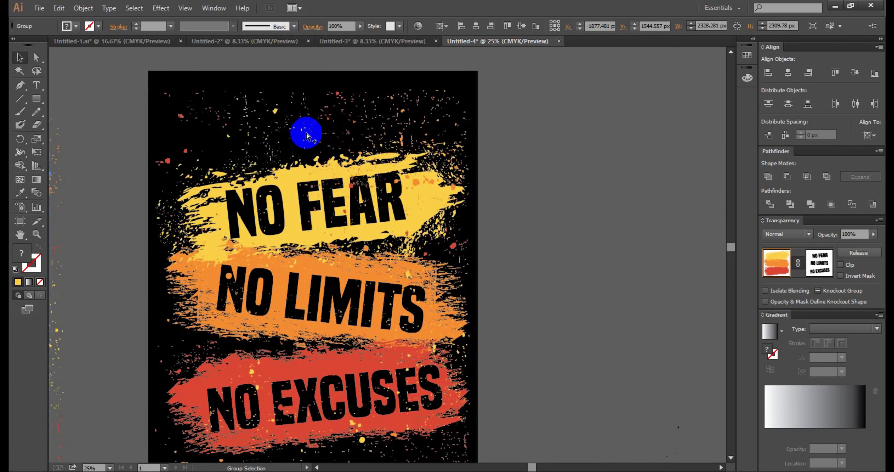
click(307, 136)
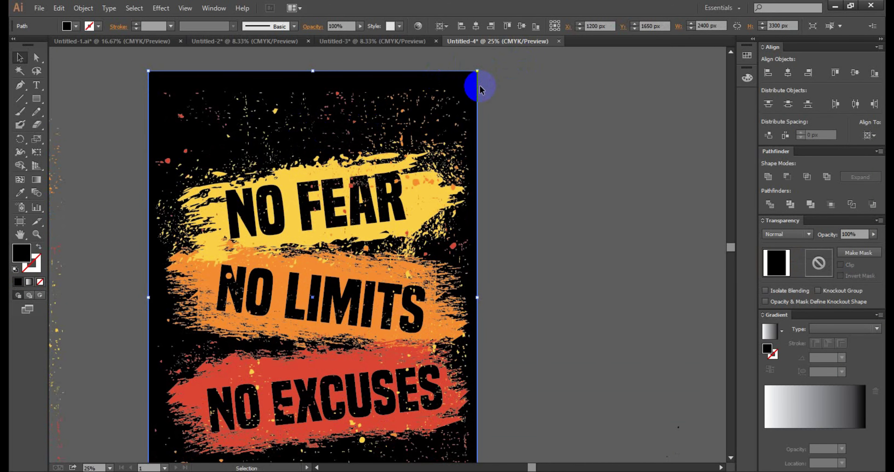
key(Delete)
scroll(547, 239, down, 4)
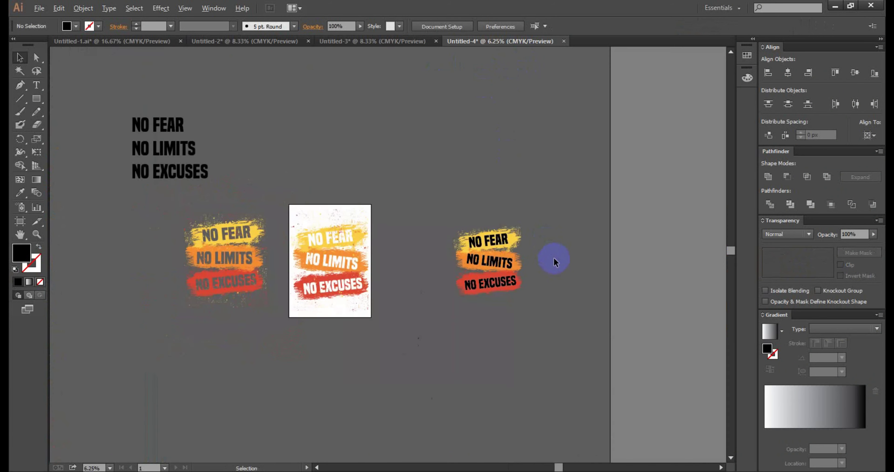
In Outline view, delete the spare poster copy on the right.
scroll(478, 197, down, 1)
drag(535, 333, 541, 358)
click(490, 362)
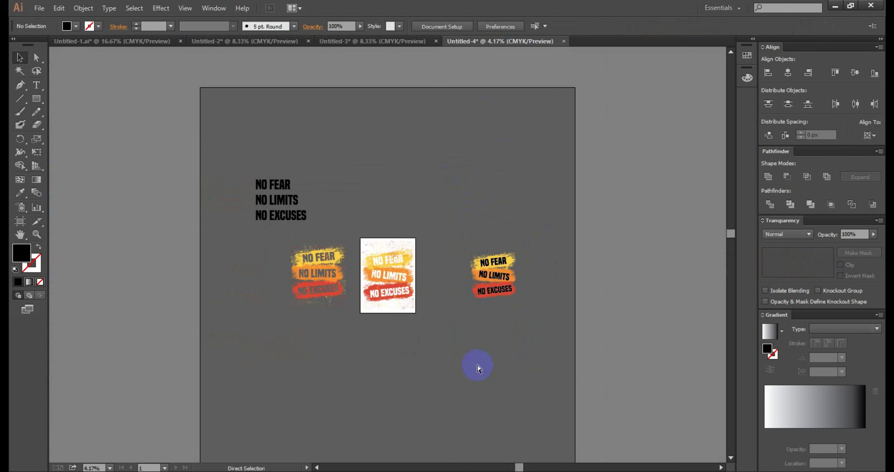
key(ctrl+y)
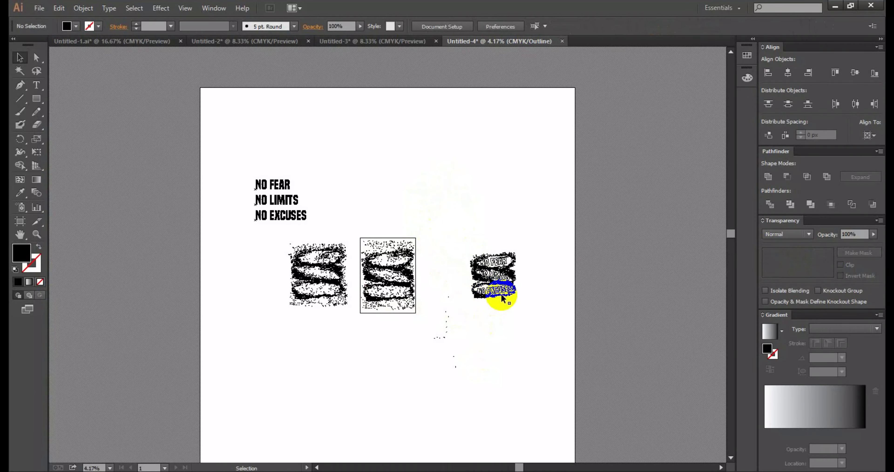
scroll(503, 297, up, 2)
drag(586, 172, 707, 344)
key(Delete)
Delete the stray fragments, loose text and left-hand artwork, then return to Preview.
scroll(565, 295, down, 3)
drag(512, 204, 649, 462)
key(Delete)
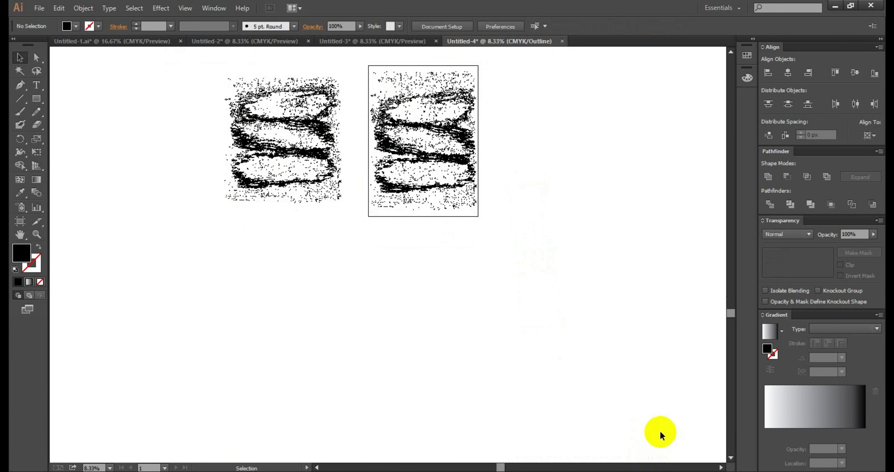
scroll(515, 364, down, 2)
drag(221, 106, 354, 298)
key(Delete)
key(a)
scroll(373, 249, up, 1)
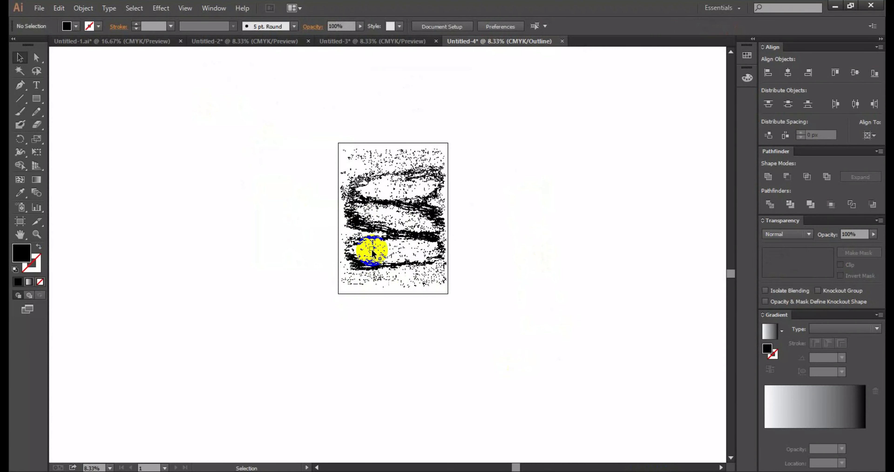
key(ctrl+y)
key(v)
scroll(476, 263, down, 3)
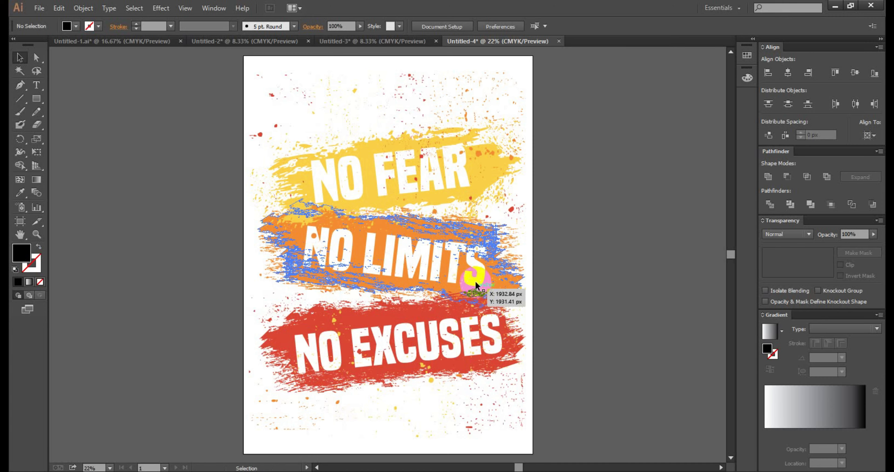
Save the poster as project 1.ai on the Desktop with default Illustrator options.
click(39, 8)
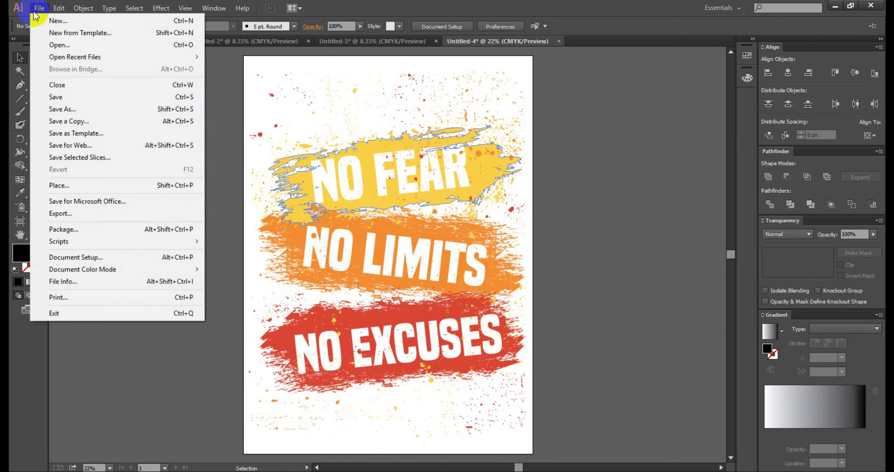
click(47, 98)
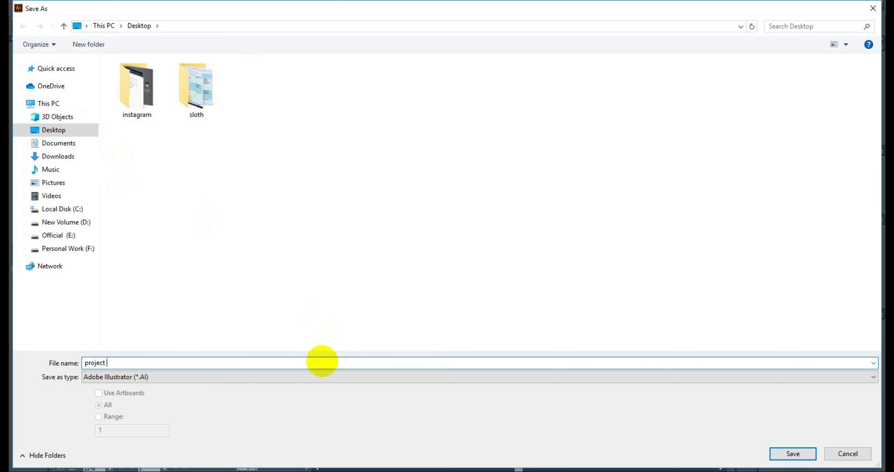
key(Return)
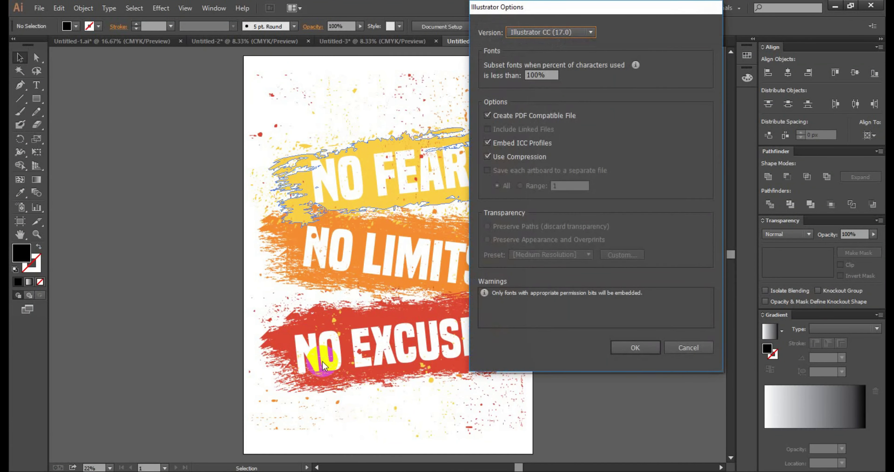
key(Return)
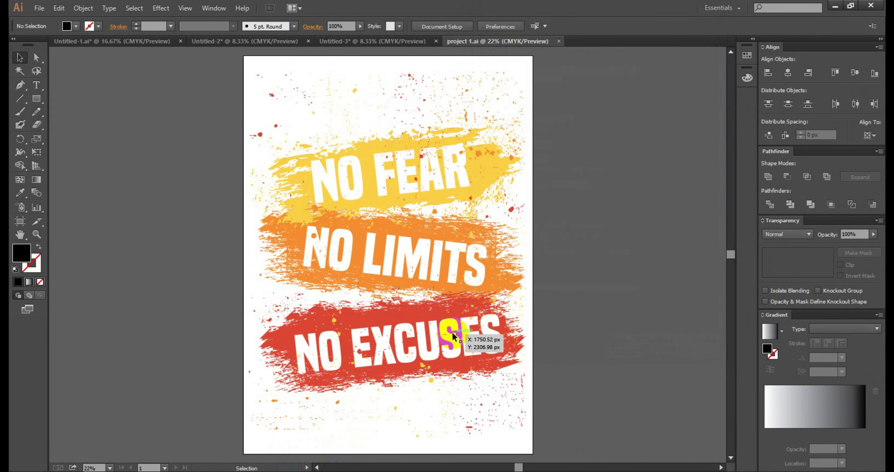
Export the poster as project 1 in PNG format, accepting the 300 ppi PNG options.
click(179, 199)
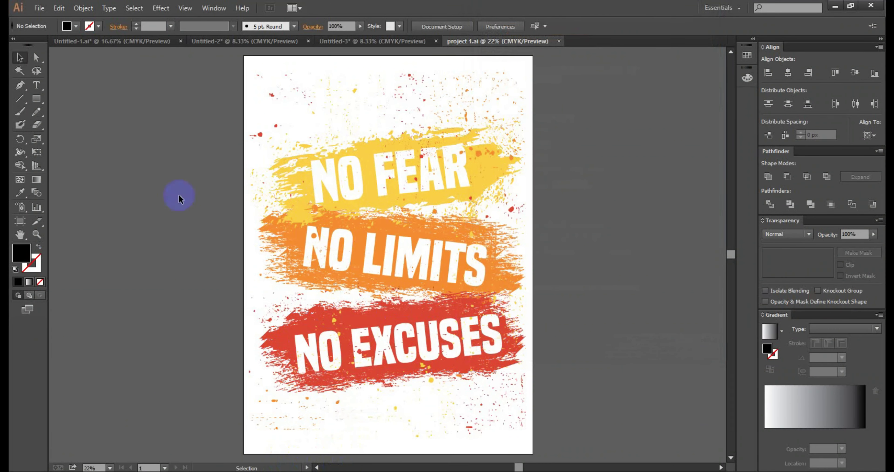
click(38, 7)
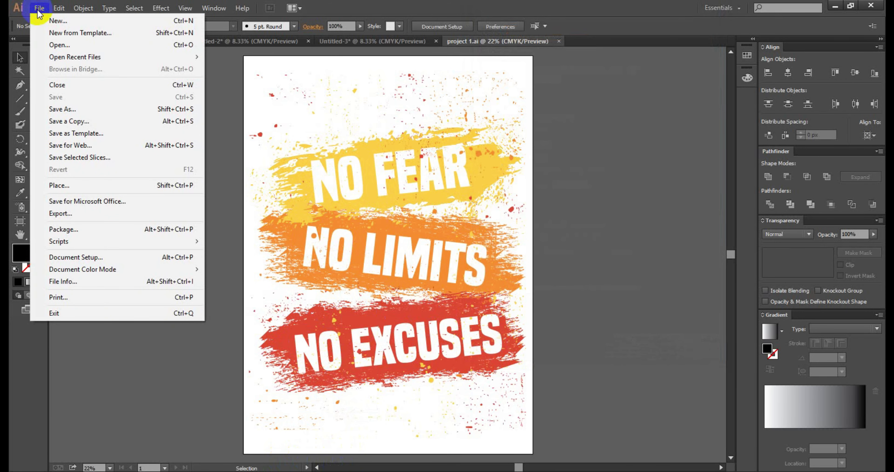
click(59, 213)
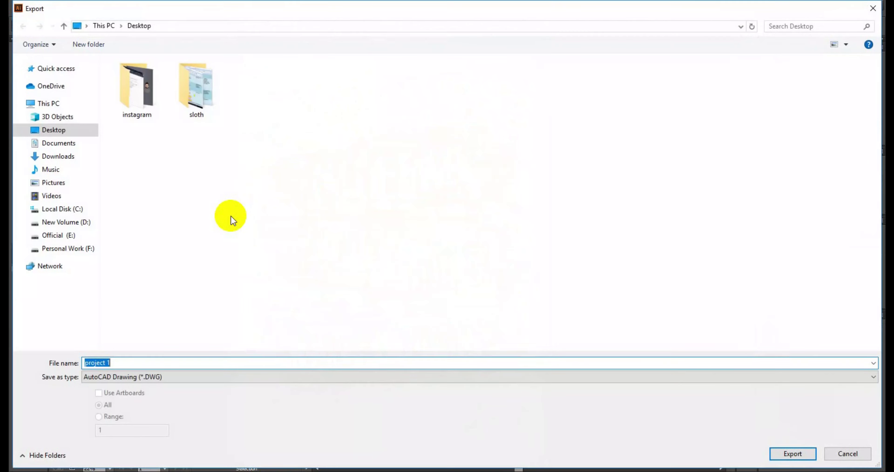
click(166, 376)
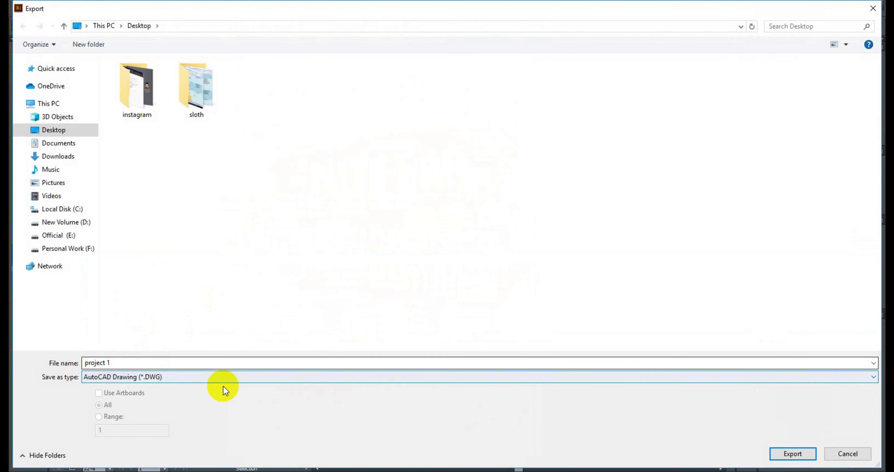
click(130, 382)
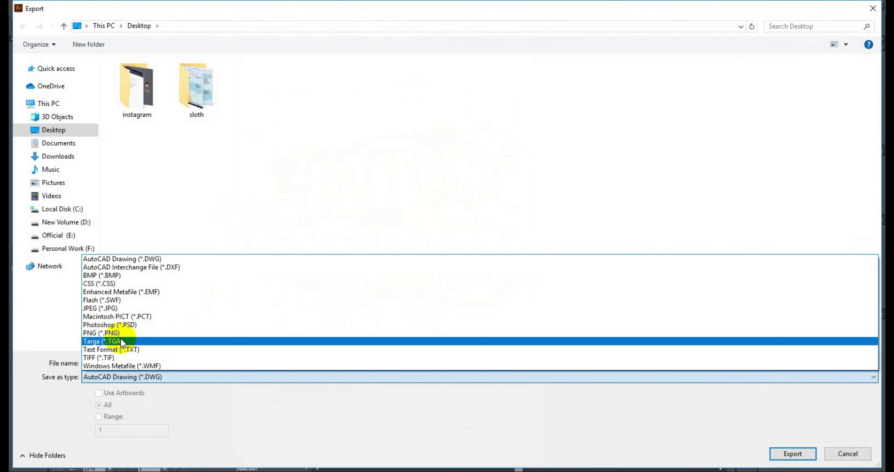
click(122, 333)
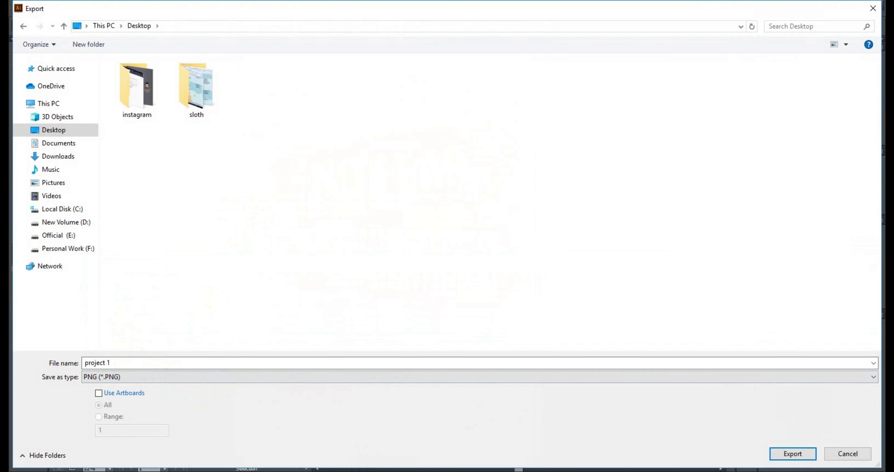
click(813, 450)
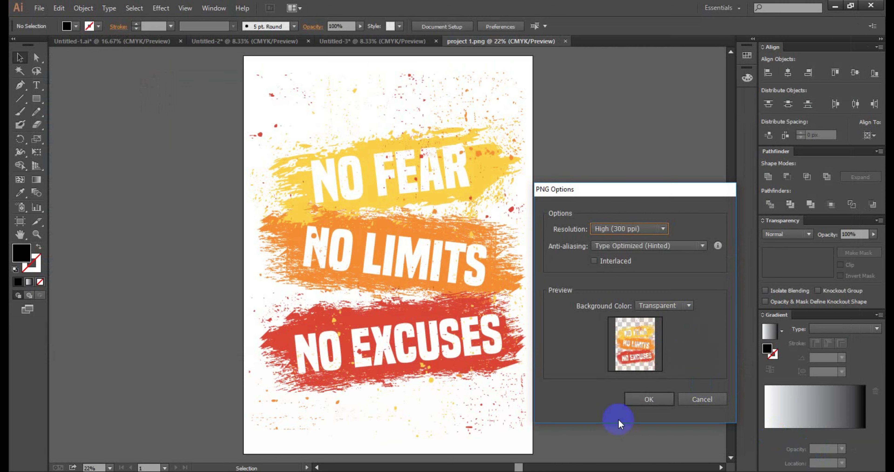
click(640, 402)
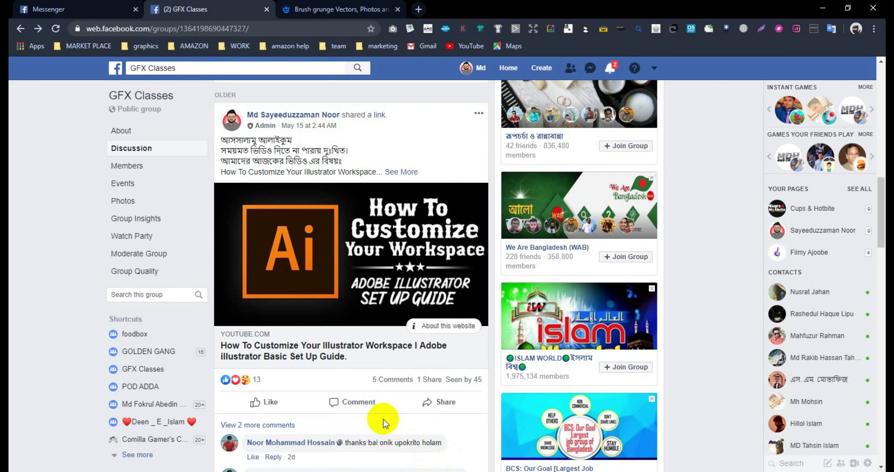
Scroll the GFX Classes group feed to the 'How To Customize Your Illustrator Workspace' post.
scroll(383, 423, up, 5)
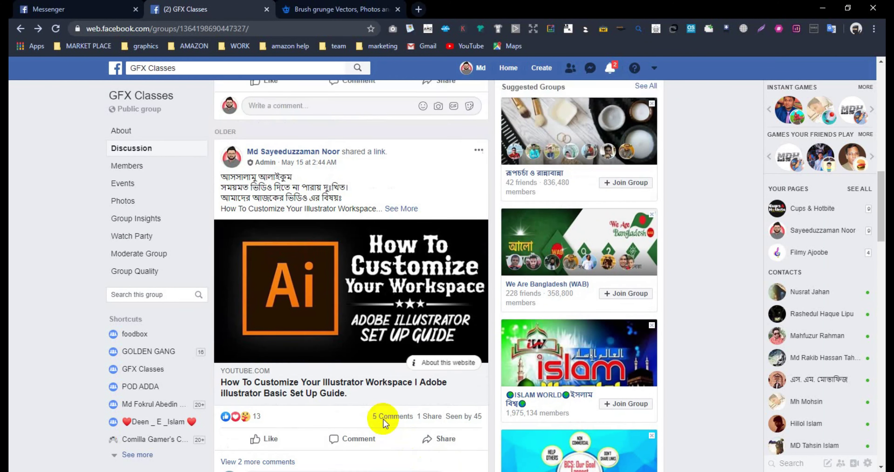
scroll(383, 414, up, 5)
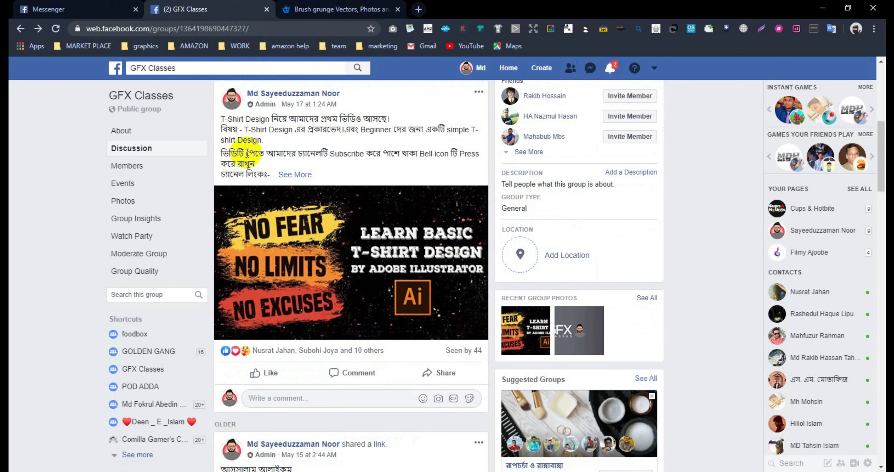
scroll(247, 153, down, 3)
scroll(247, 152, down, 2)
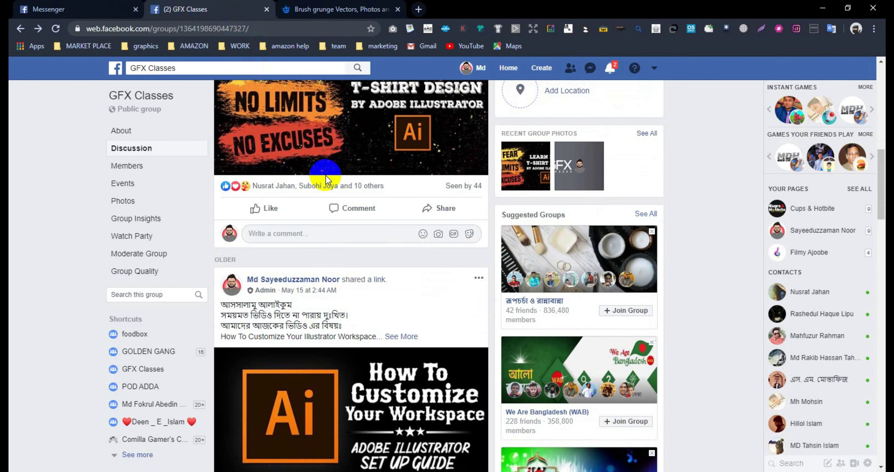
scroll(323, 175, down, 6)
scroll(329, 178, down, 3)
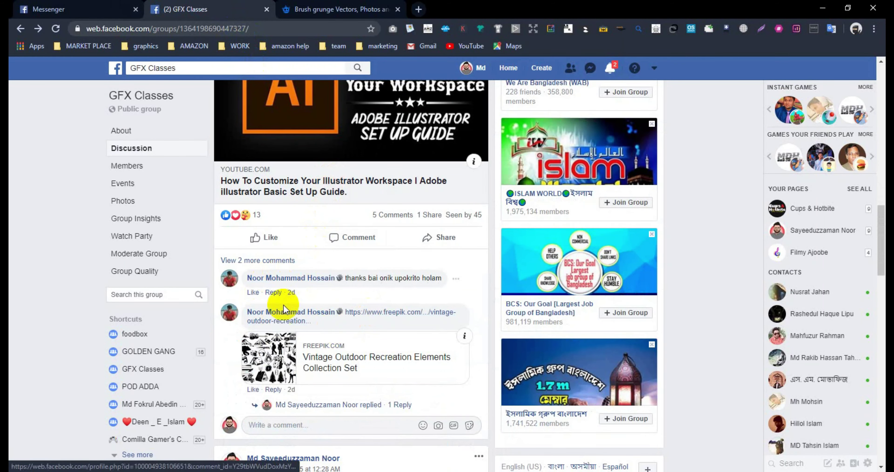
mouse_move(283, 318)
scroll(283, 317, down, 5)
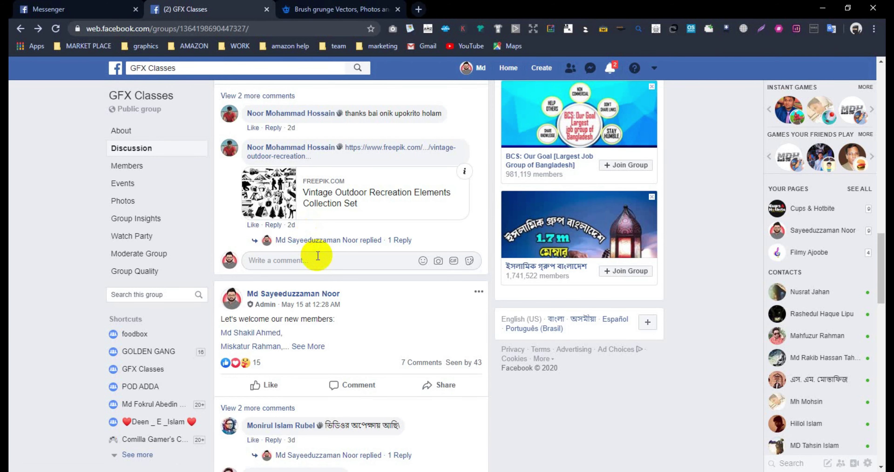
scroll(318, 256, up, 5)
mouse_move(300, 241)
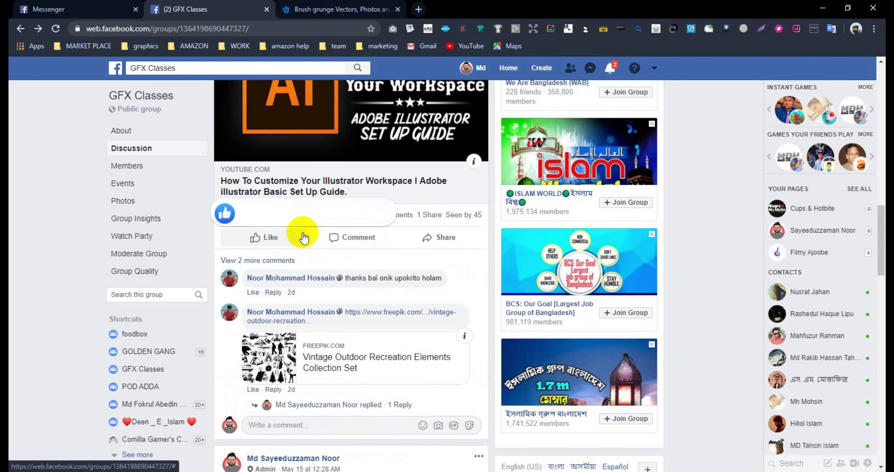
scroll(300, 267, up, 5)
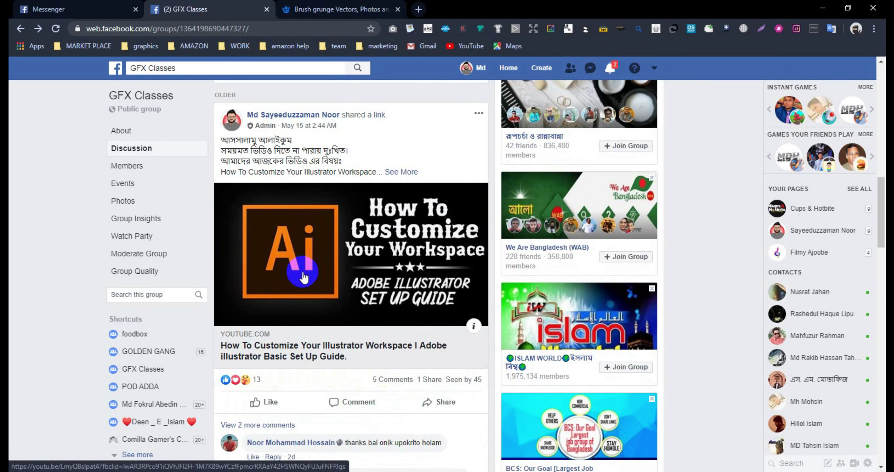
scroll(304, 278, down, 5)
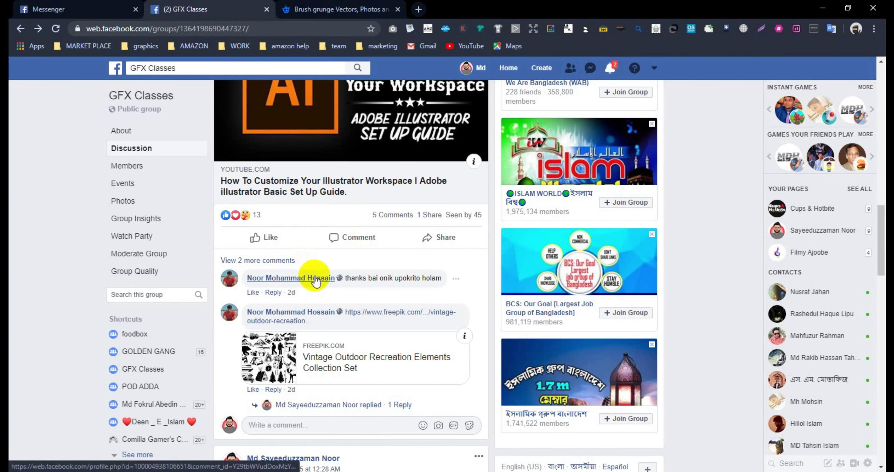
mouse_move(313, 273)
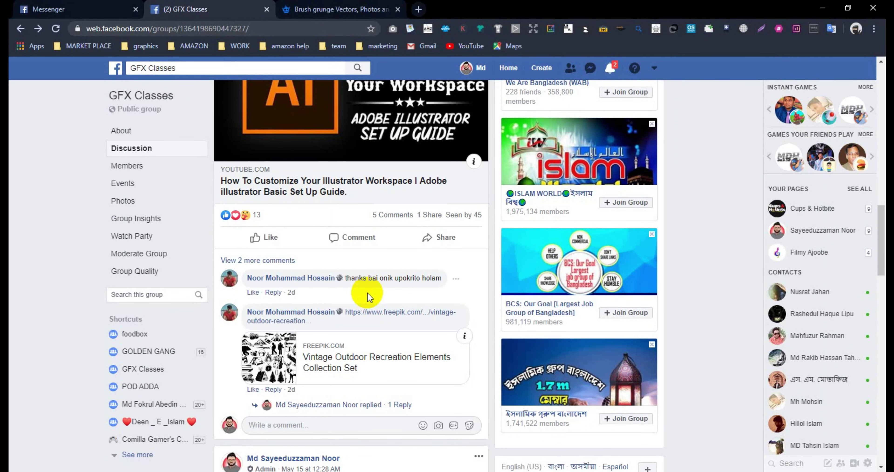